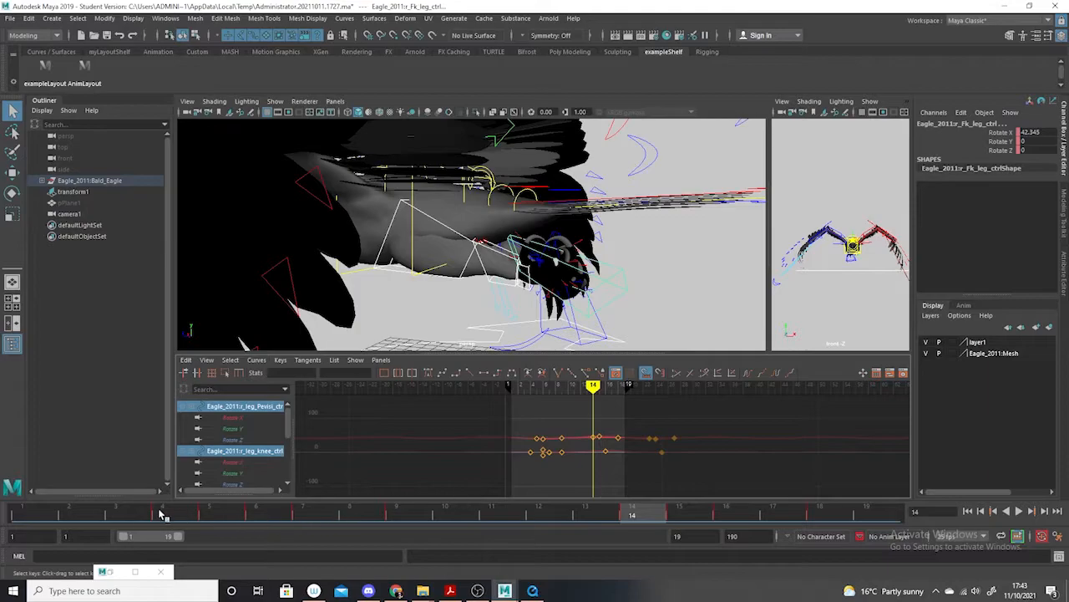
Extend the visible playback range to end at frame 76
shift+drag(173, 520, 762, 514)
mouse_move(171, 543)
mouse_down()
mouse_move(255, 540)
mouse_move(107, 536)
mouse_up()
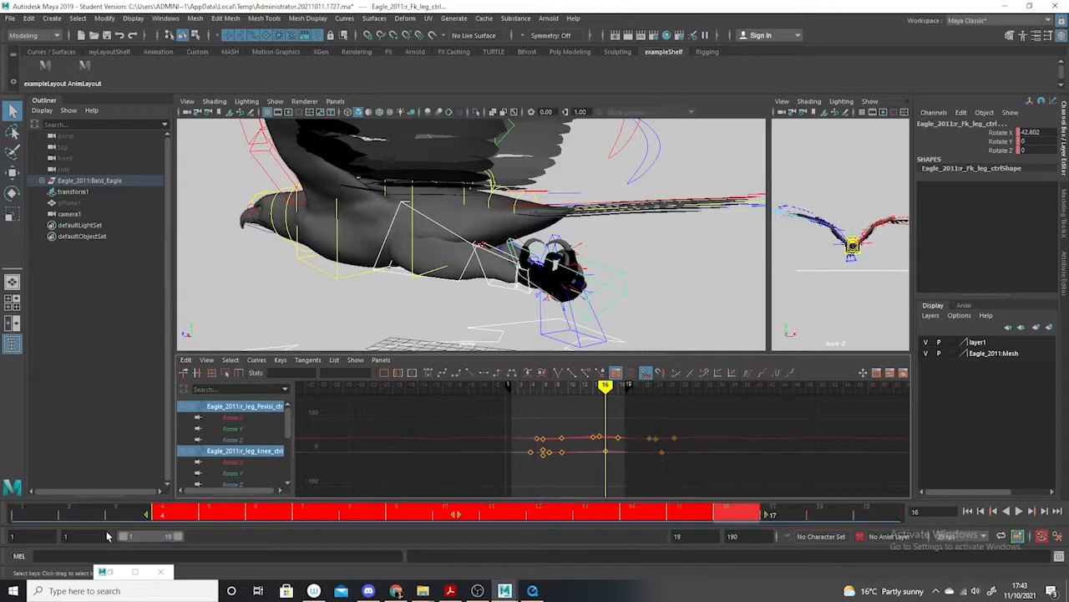
drag(178, 541, 339, 539)
click(379, 514)
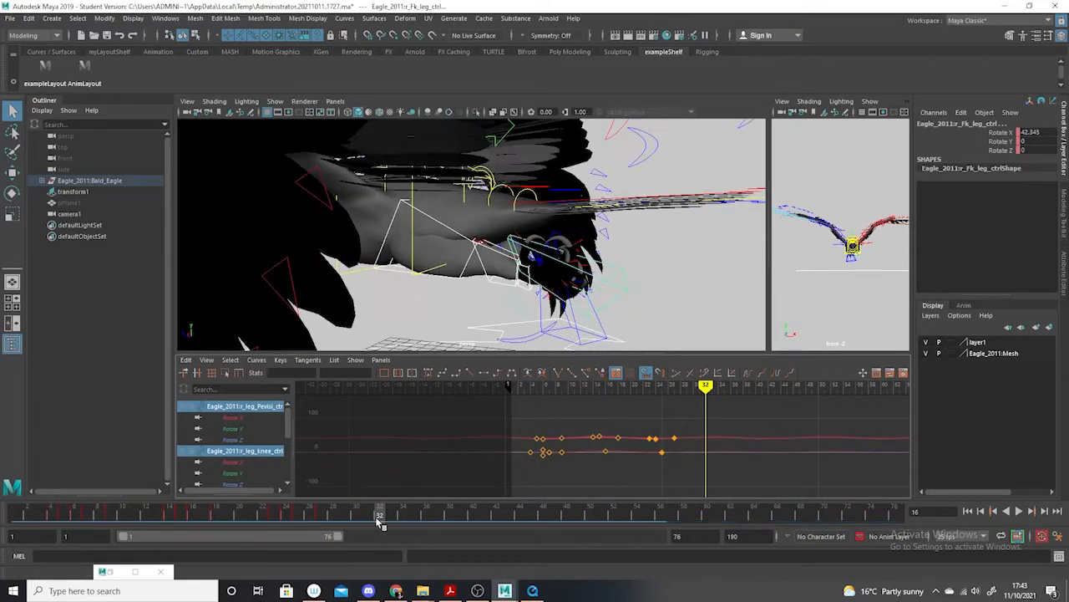
Copy the selected right leg controls' keys from frame 4 through frame 27
shift+drag(44, 515, 337, 516)
drag(59, 507, 318, 525)
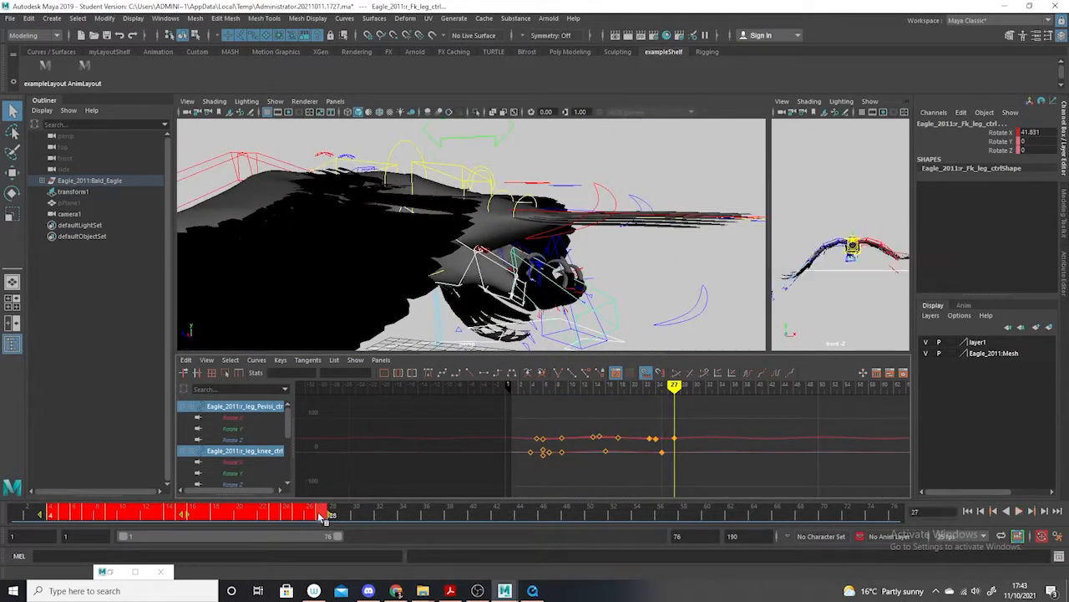
right_click(320, 514)
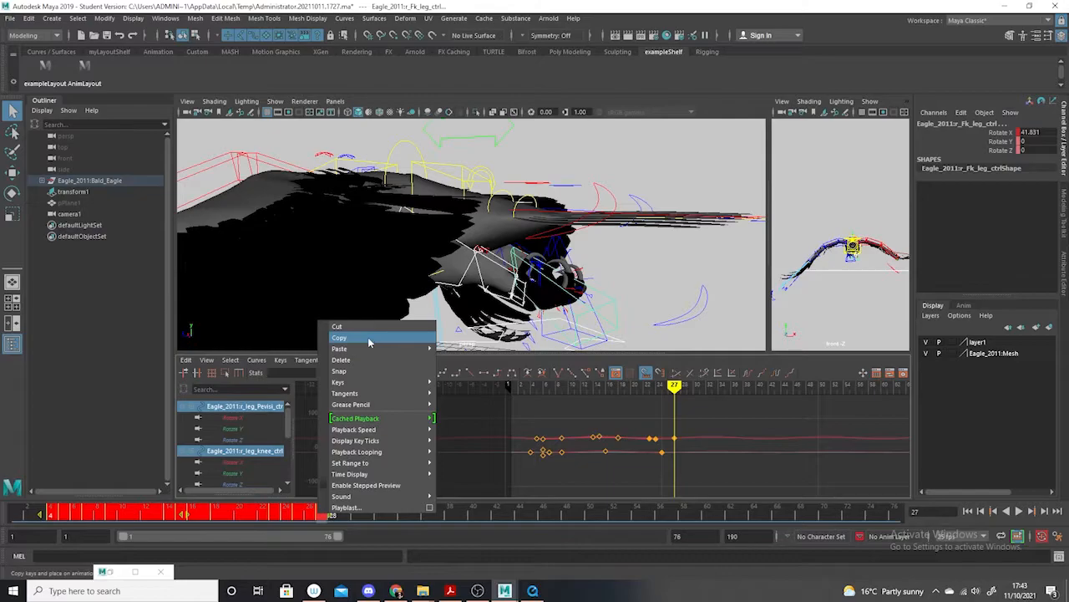
click(369, 337)
Select the left leg's pelvis, knee, ankle and FK leg controls and paste the copied keys at frame 4
alt+drag(607, 315, 551, 271)
click(547, 270)
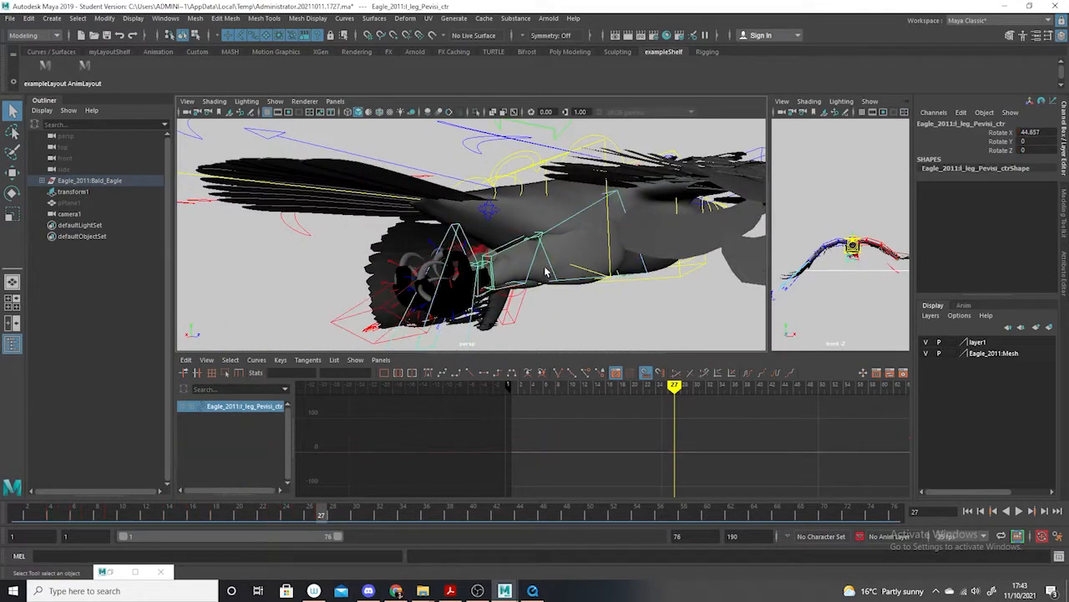
shift+click(532, 268)
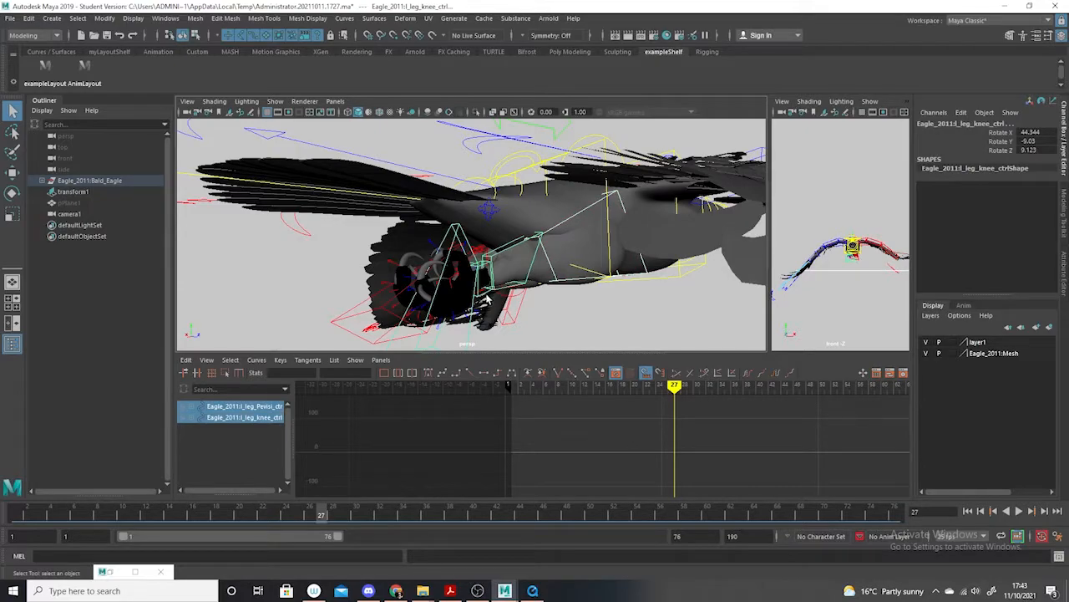
shift+click(483, 298)
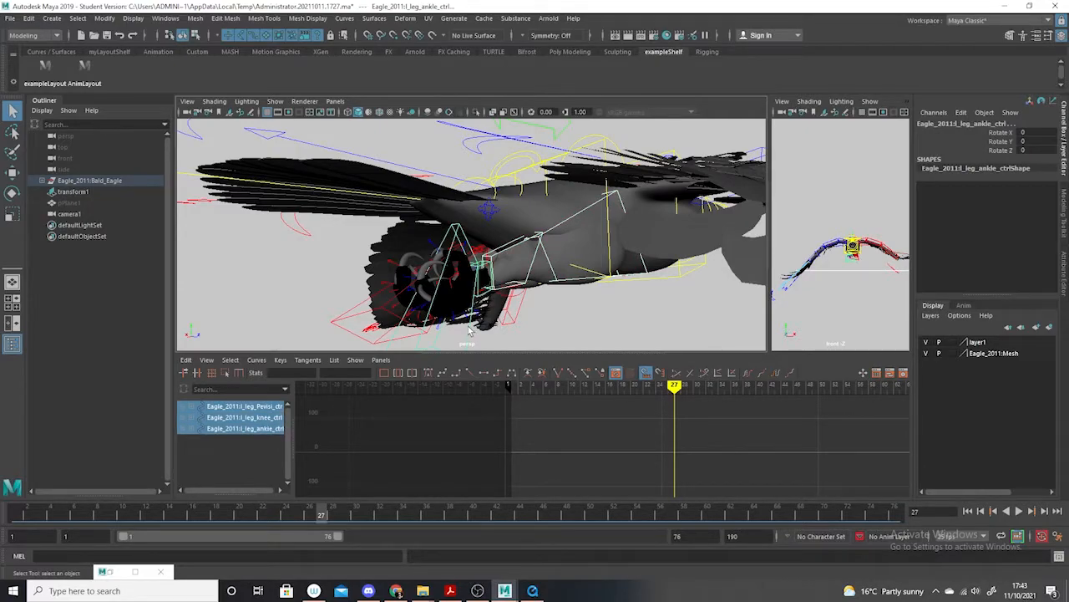
shift+click(469, 330)
drag(66, 516, 53, 512)
right_click(53, 511)
mouse_move(109, 351)
click(245, 360)
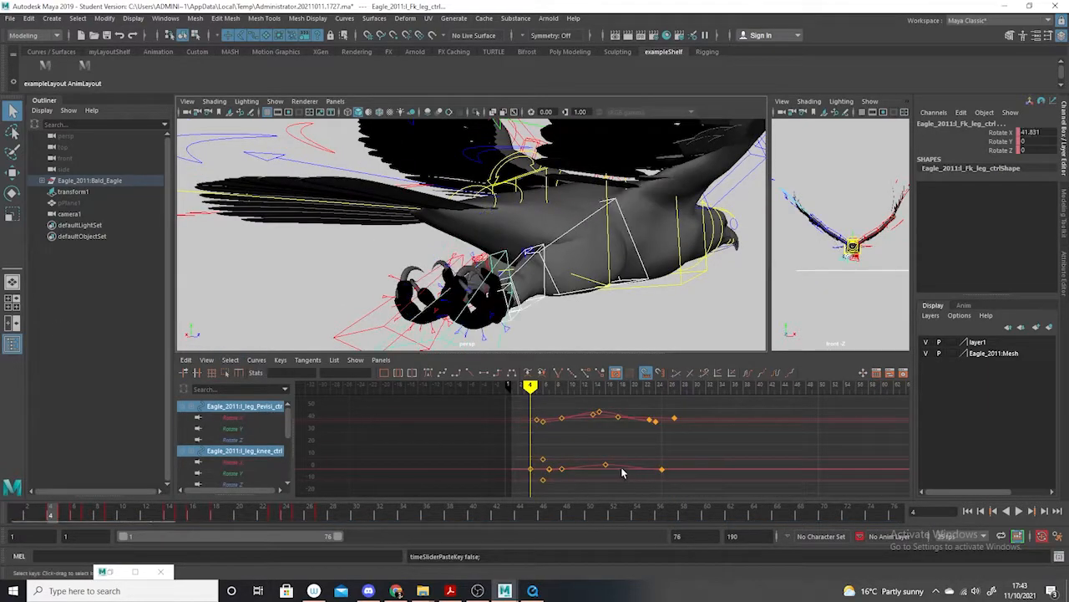
Play the animation from behind the eagle and set the left leg curves' pre-infinity to cycle
alt+drag(613, 328, 631, 164)
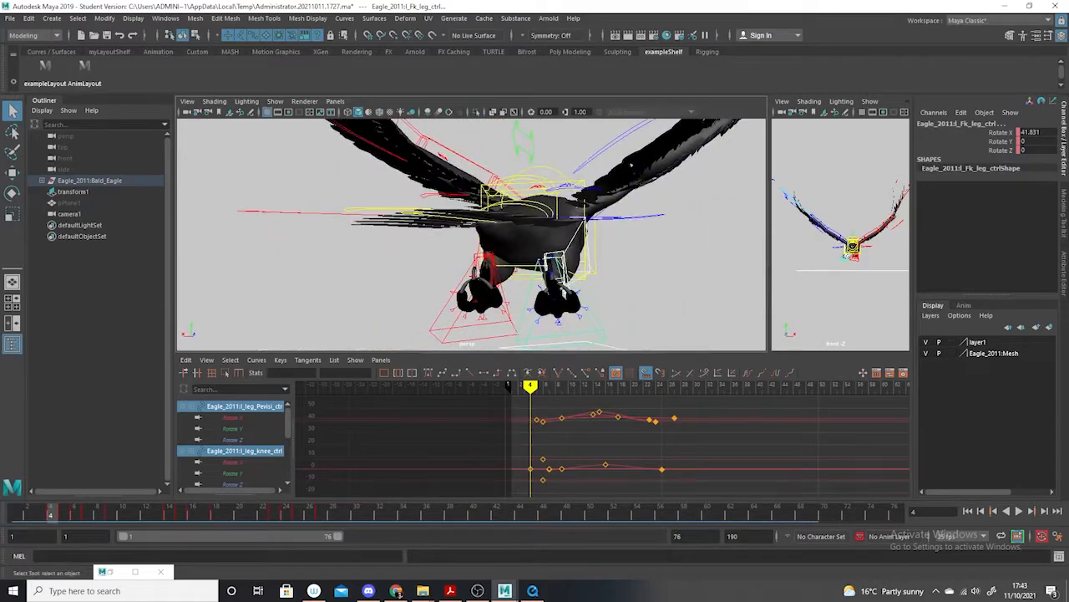
key(alt+v)
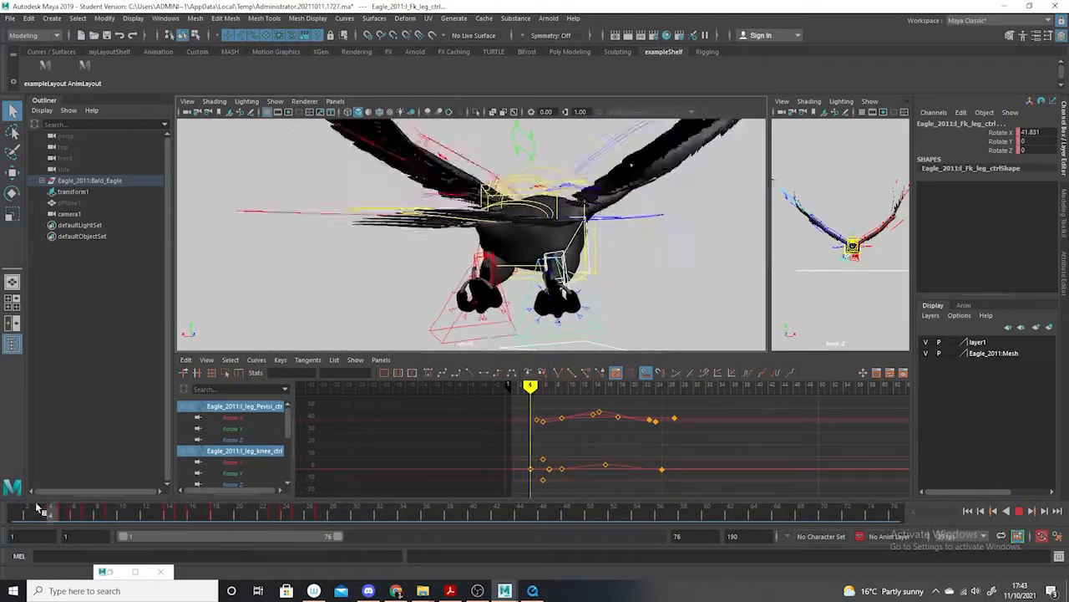
key(alt+v)
click(775, 375)
drag(60, 516, 109, 515)
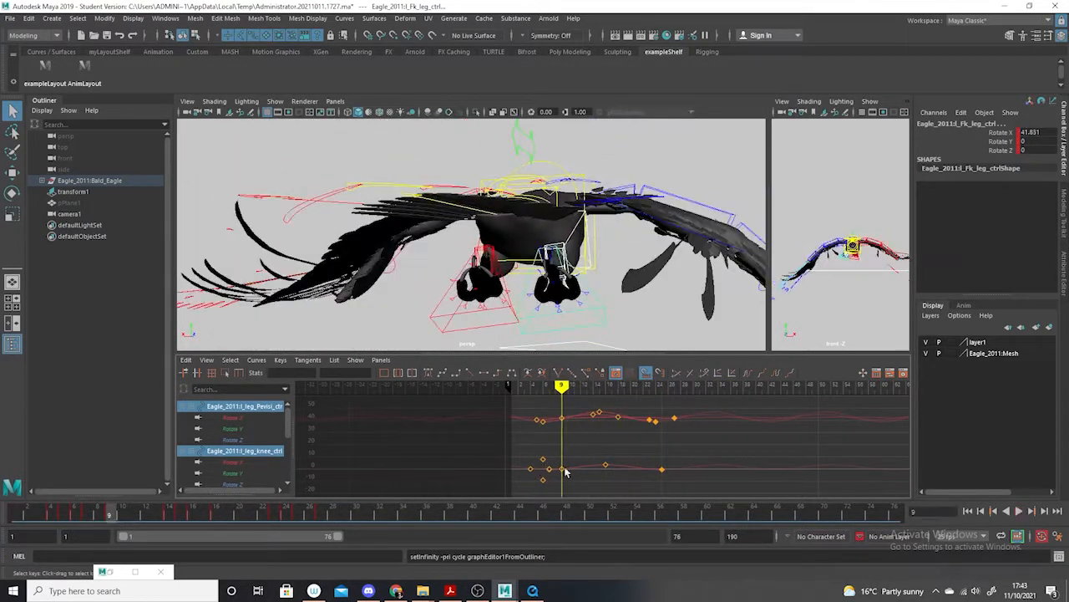
Shift all keys of the left leg controls two frames forward in time and play the animation
drag(631, 449, 628, 488)
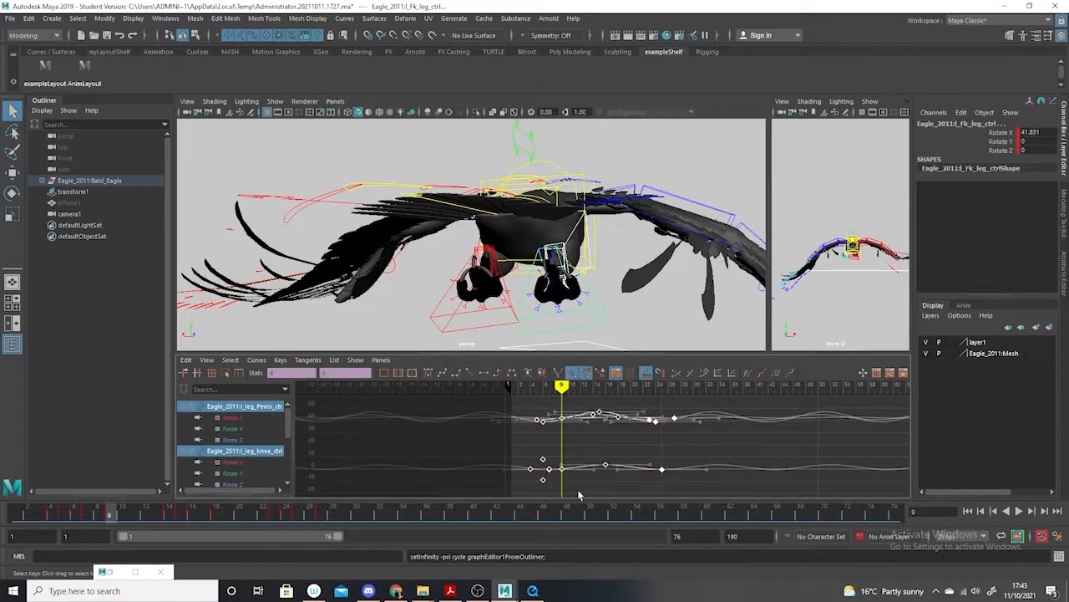
shift+middle_drag(580, 484, 591, 484)
key(alt+v)
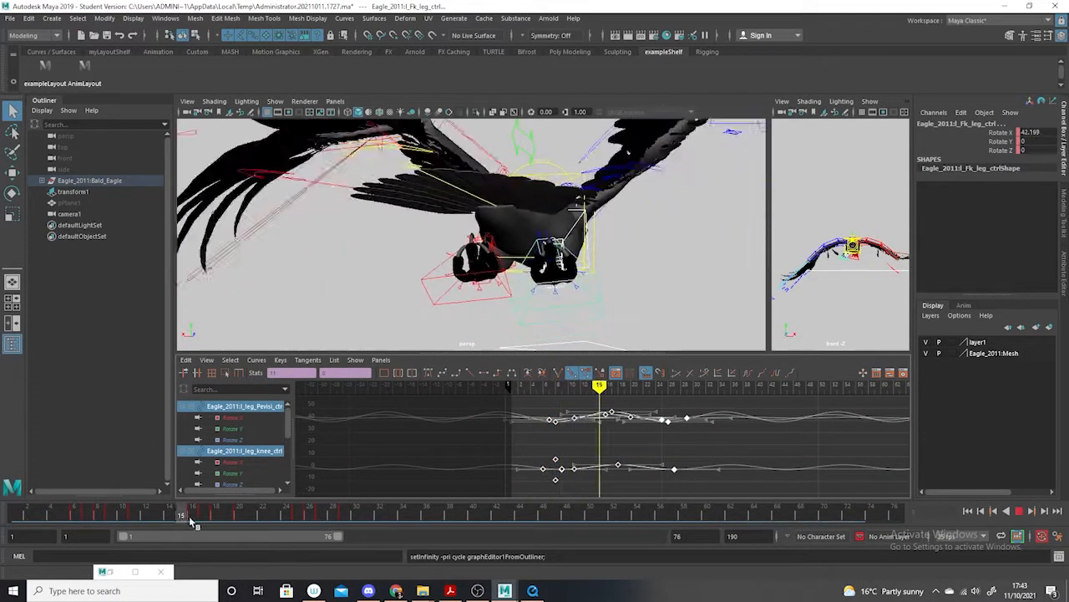
click(169, 510)
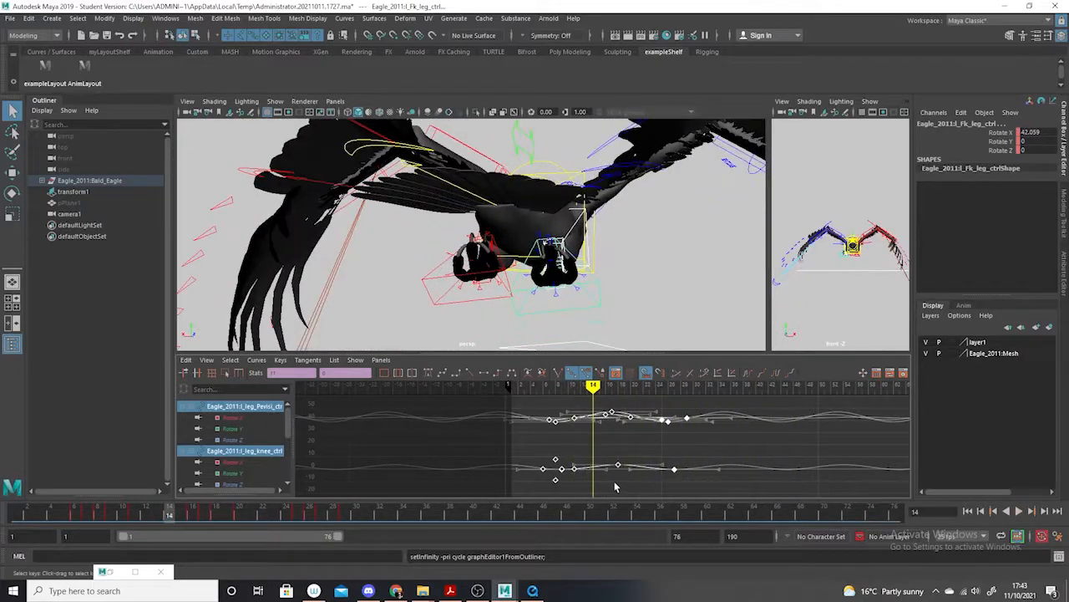
Select the left leg pelvis control and review the leg motion by playing and scrubbing from several angles
alt+drag(528, 325, 546, 265)
click(547, 290)
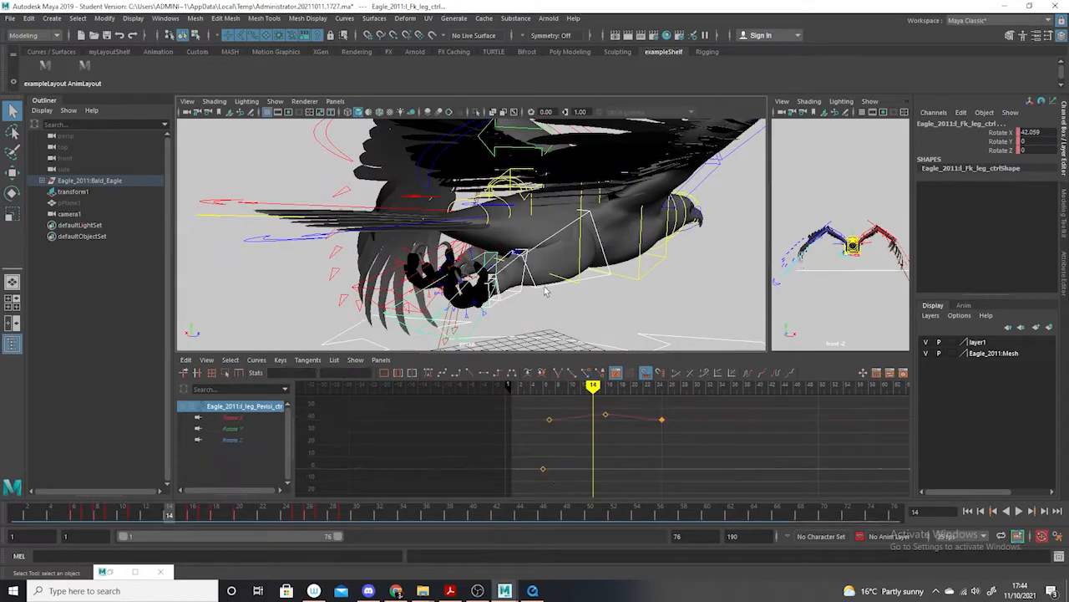
key(alt+v)
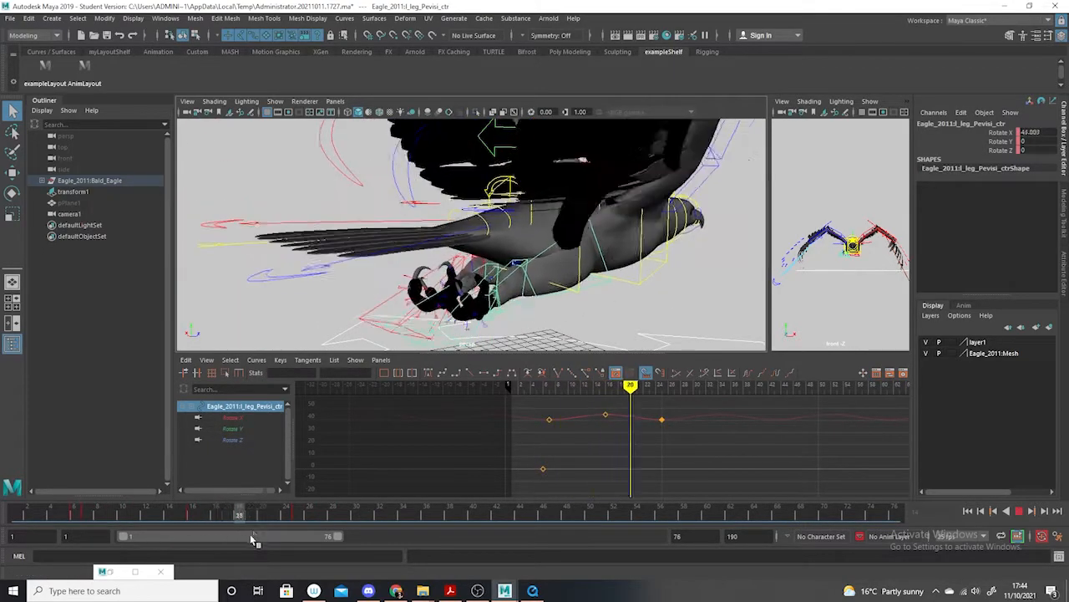
drag(82, 505, 590, 518)
alt+drag(577, 299, 601, 339)
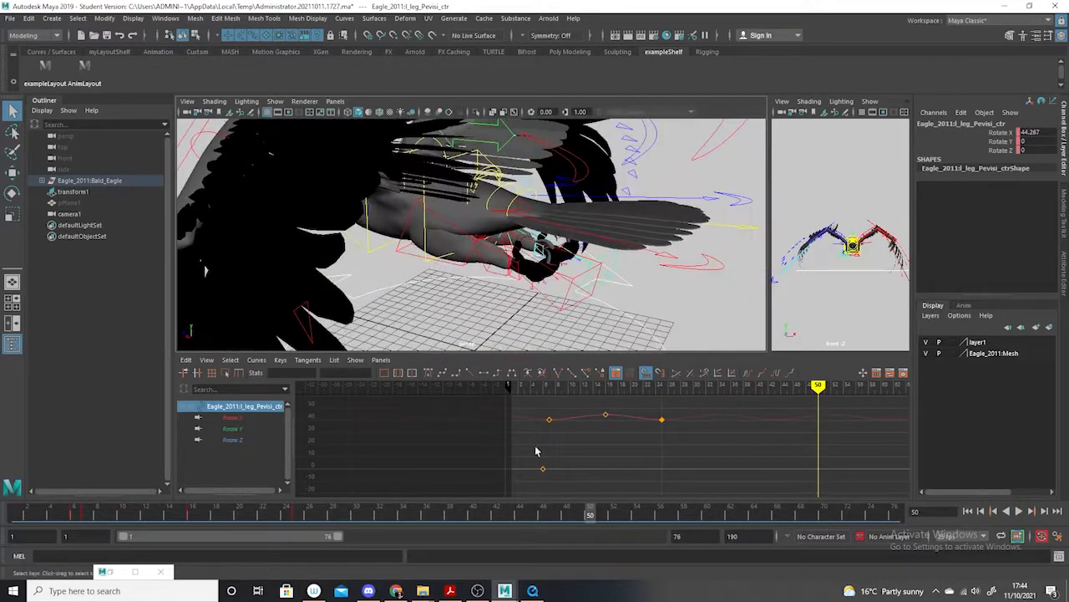
drag(134, 516, 17, 516)
alt+drag(535, 285, 556, 297)
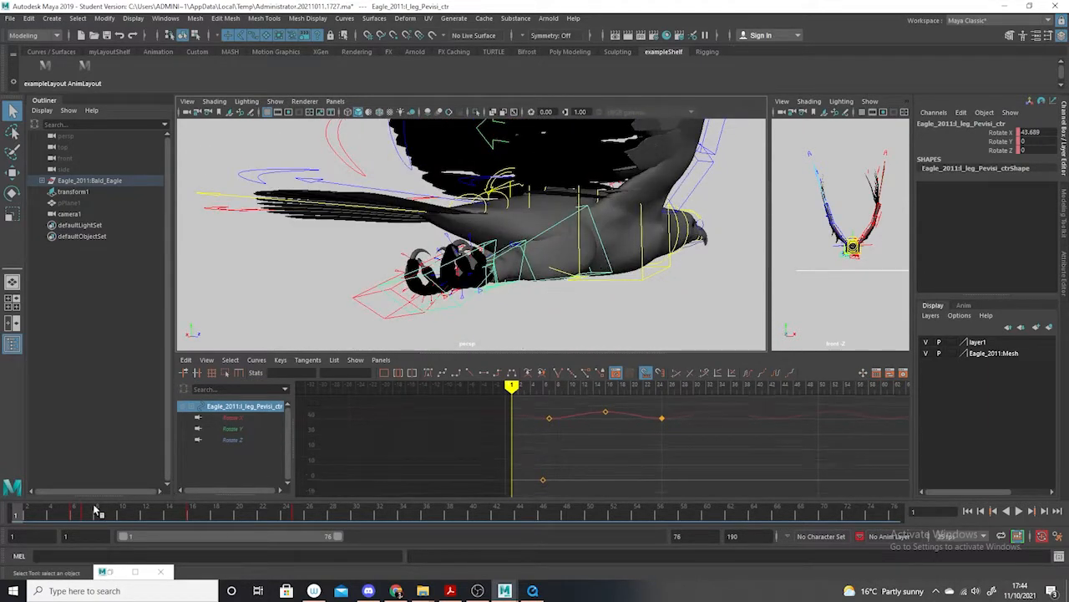
key(alt+v)
Try rotating the left leg pelvis control at frame 1, keying it and deleting its Rotate Y and Z keys at frame 6
click(12, 193)
drag(551, 243, 559, 246)
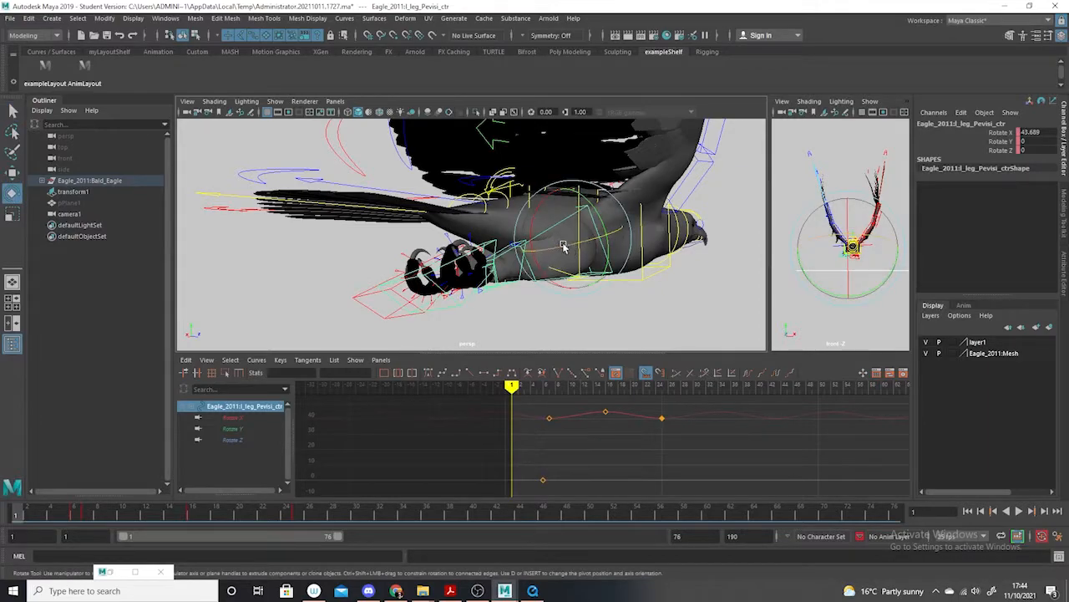
key(s)
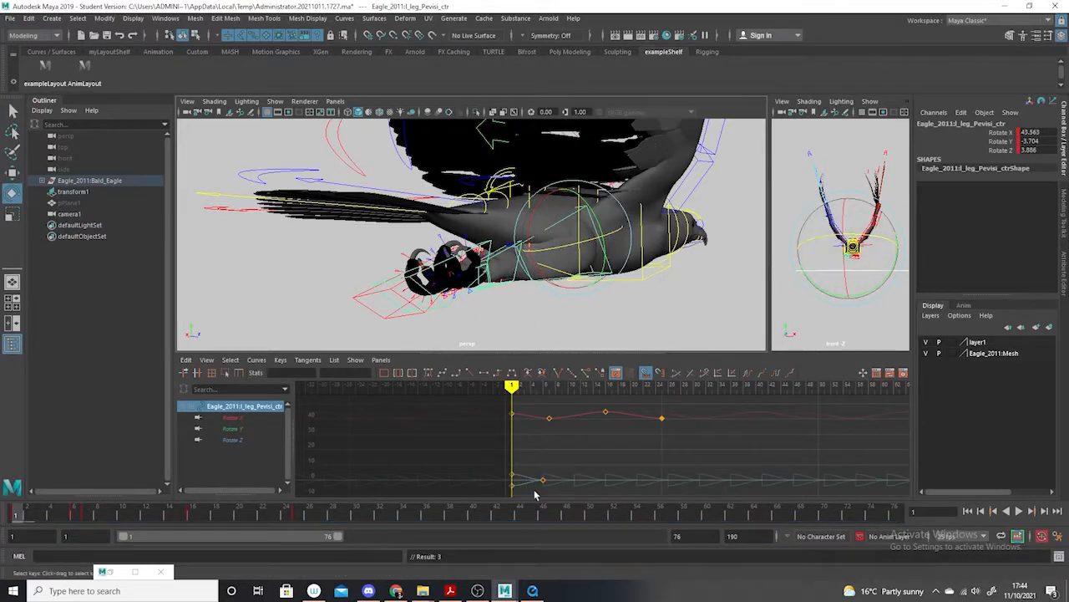
drag(557, 473, 521, 502)
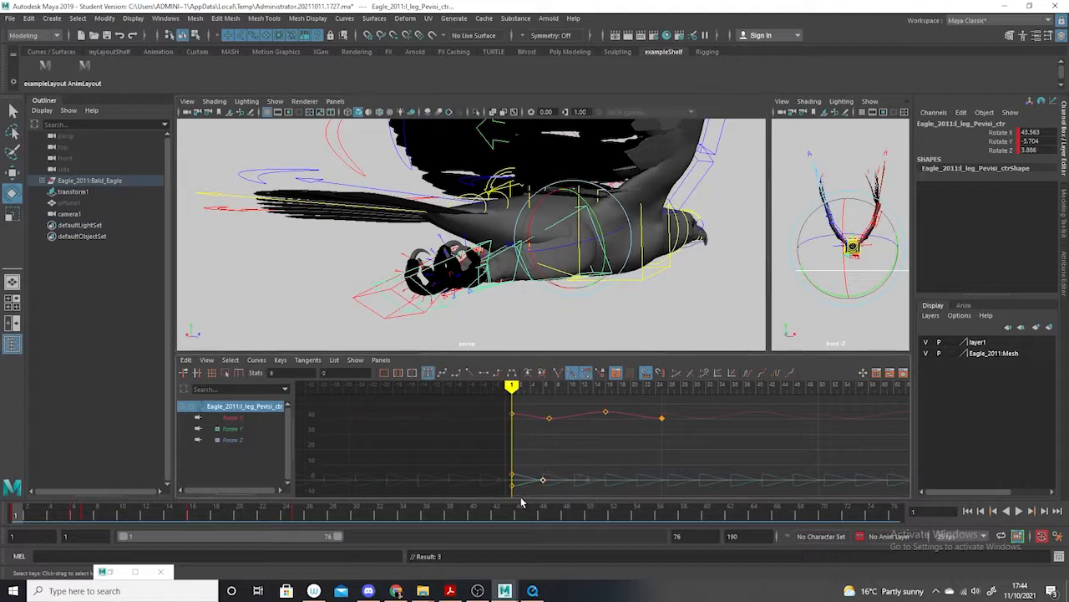
key(Delete)
alt+drag(535, 282, 669, 288)
Undo the key changes and rotations made on the left leg pelvis control
key(ctrl+z)
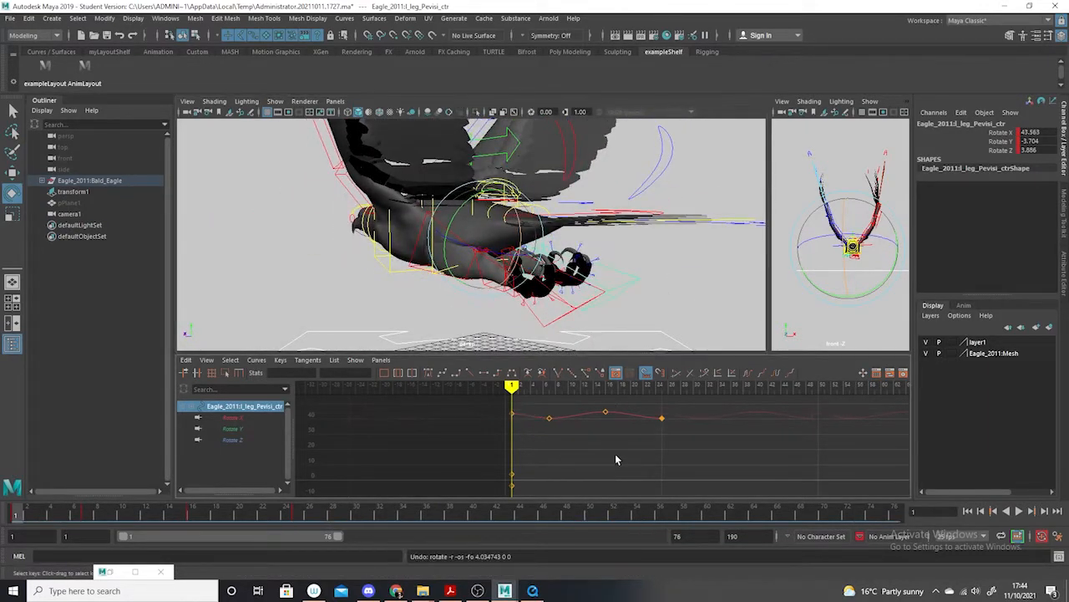
key(ctrl+z)
key(ctrl+z)
key(ctrl+z)
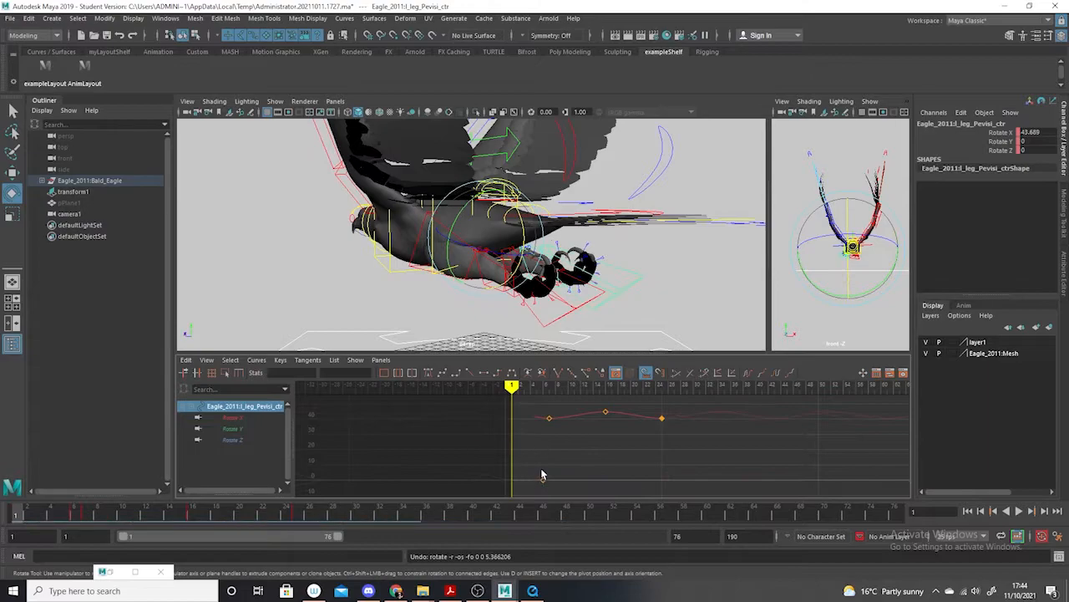
Lower the left leg pelvis control's Rotate X keys by about 7.7 in the graph
drag(683, 404, 529, 433)
mouse_move(583, 474)
shift+middle_down()
mouse_move(582, 451)
mouse_move(574, 475)
shift+middle_up()
Lower the right leg pelvis control's Rotate Z key at frame 4 to about -5.58
alt+drag(625, 335, 407, 269)
click(401, 262)
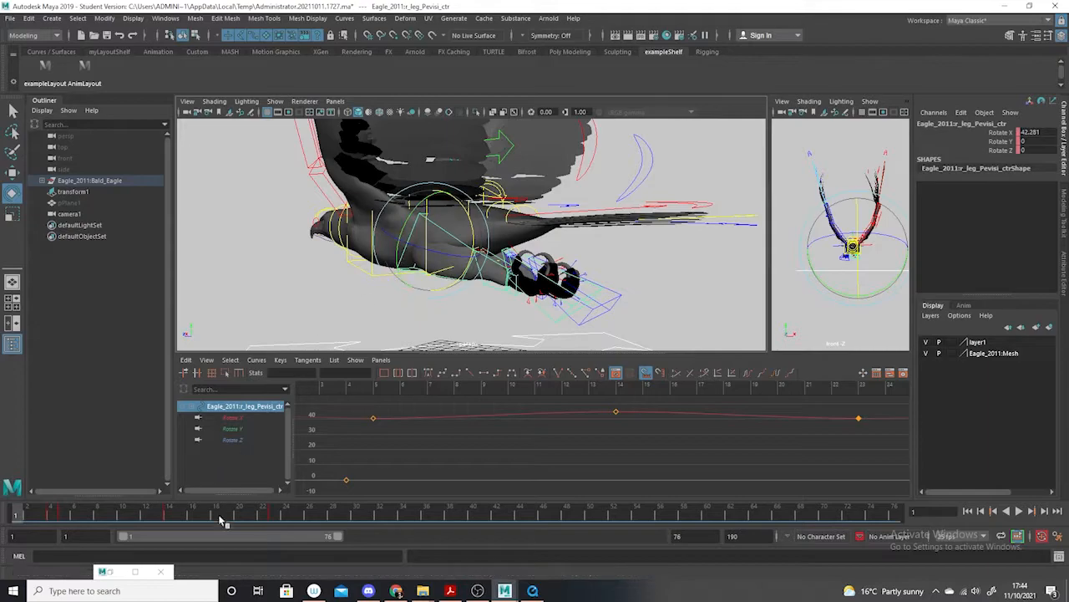
click(233, 439)
key(f)
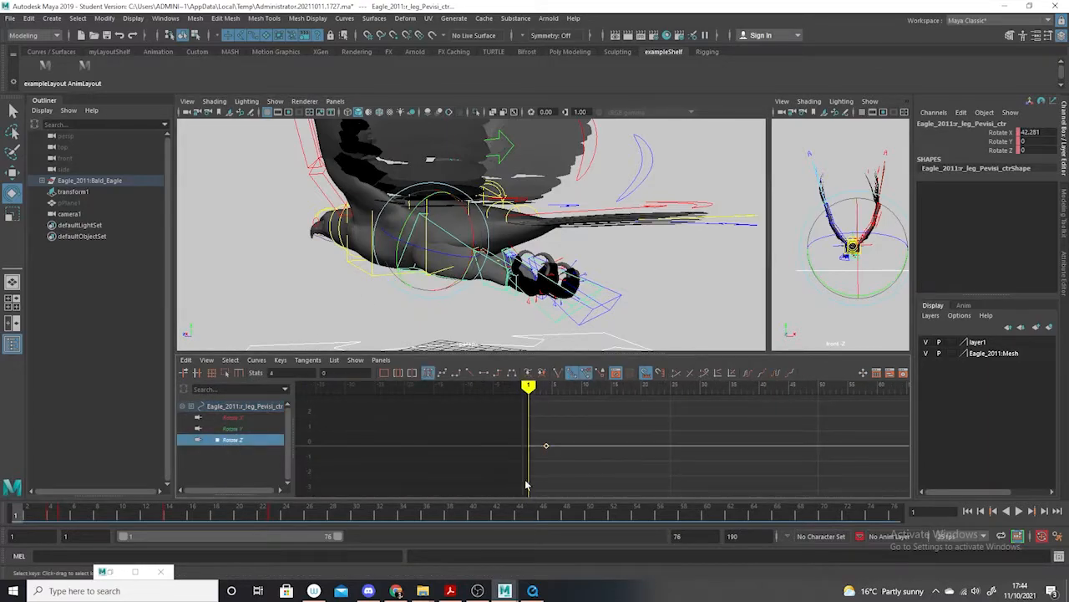
middle_drag(529, 472, 544, 494)
alt+drag(603, 292, 470, 307)
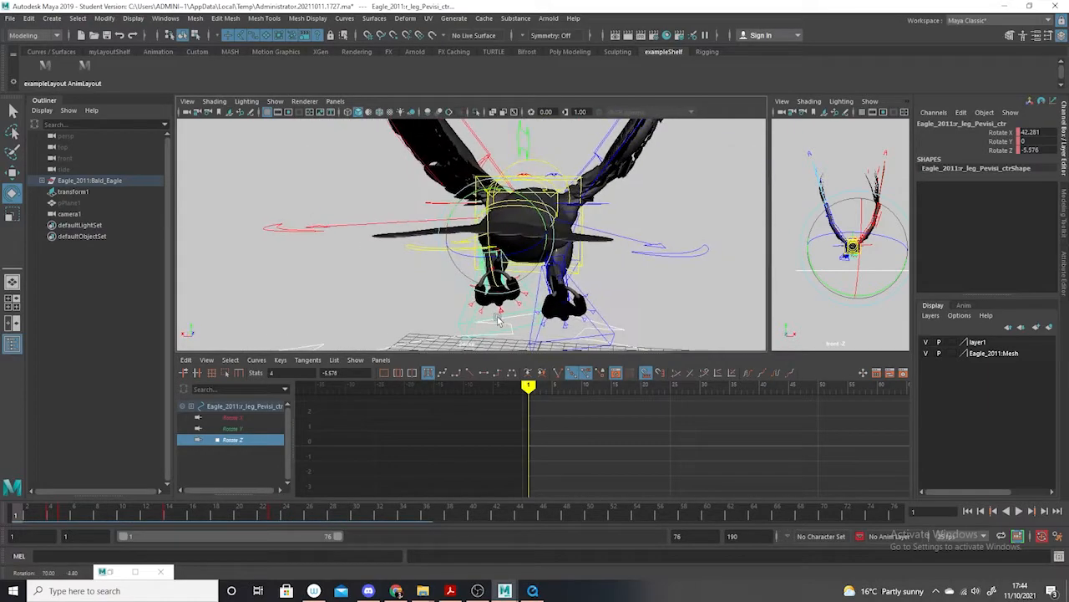
Rotate the left leg pelvis control inward to Rotate Z about 11.89 and key it at frame 1
alt+drag(587, 309, 591, 267)
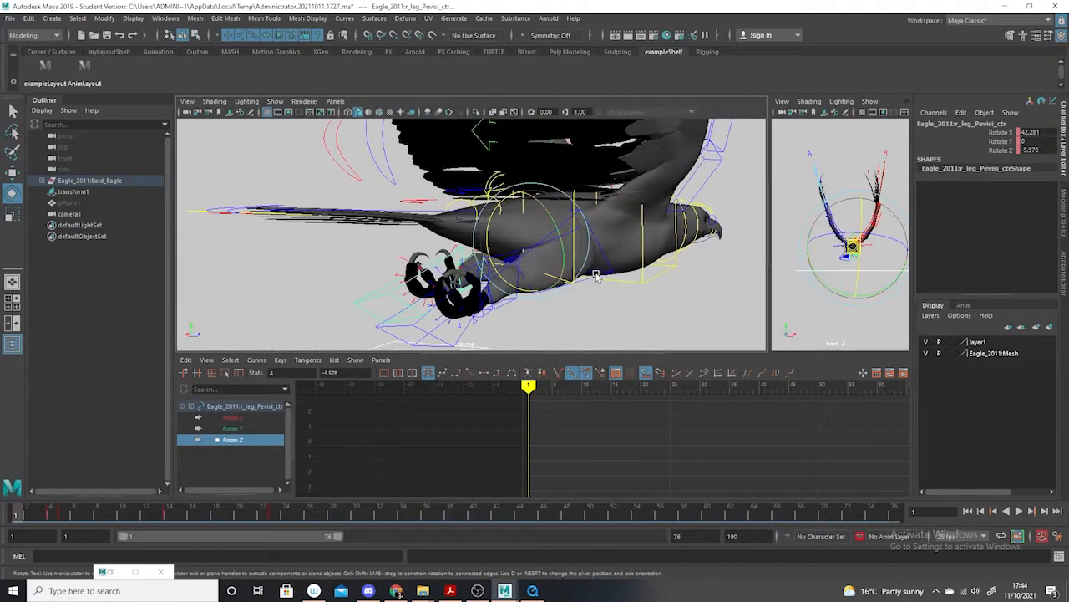
click(593, 282)
click(242, 439)
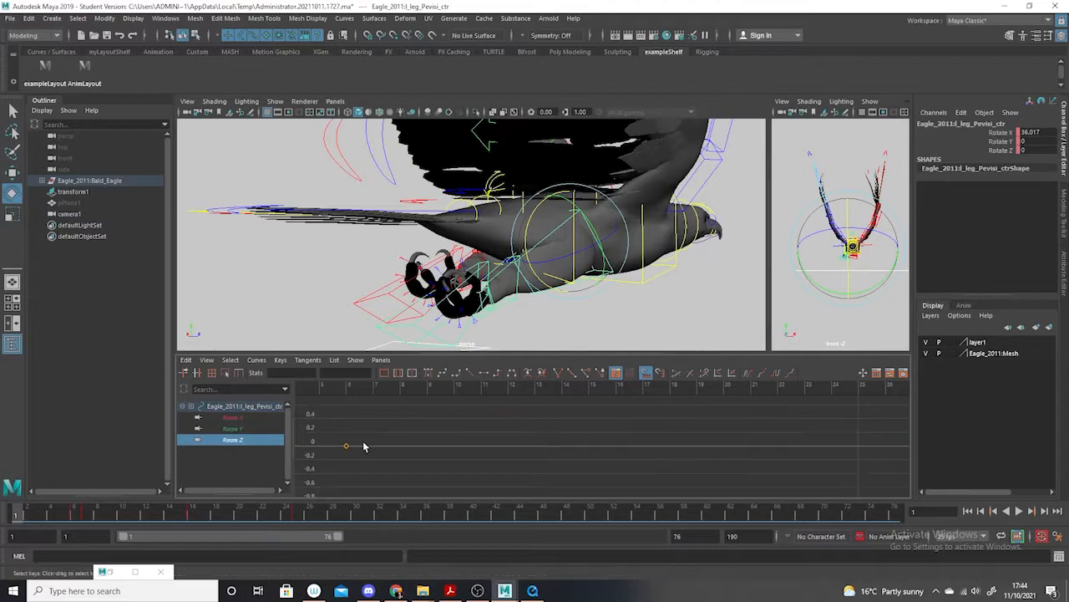
key(f)
drag(509, 476, 518, 482)
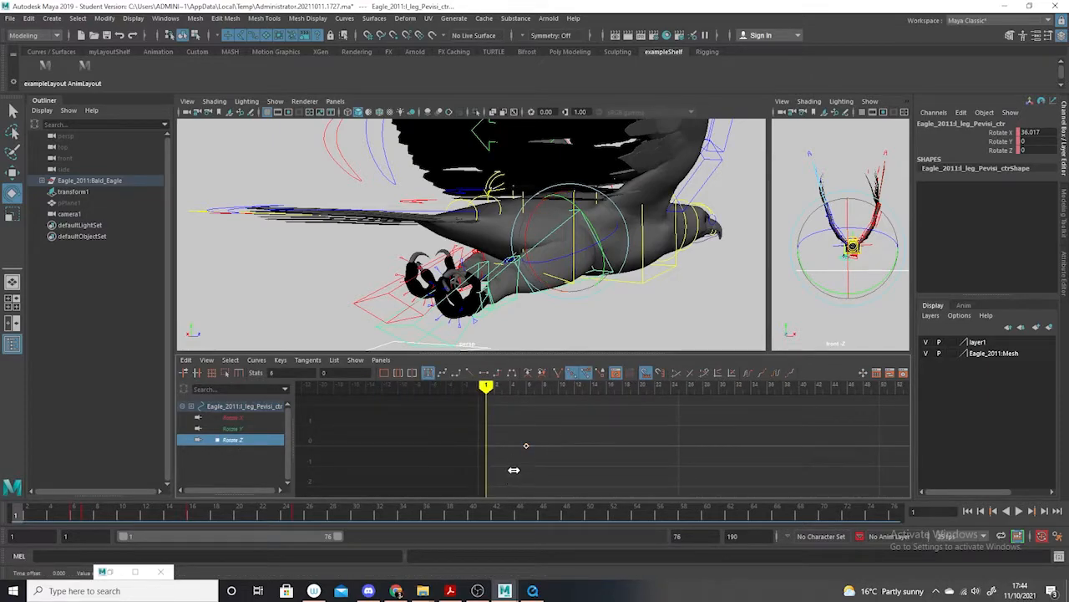
drag(556, 260, 545, 261)
key(s)
Delete the left leg pelvis control's Rotate Z key at frame 6
scroll(582, 428, down, 5)
alt+shift+right_drag(583, 428, 602, 471)
key(Delete)
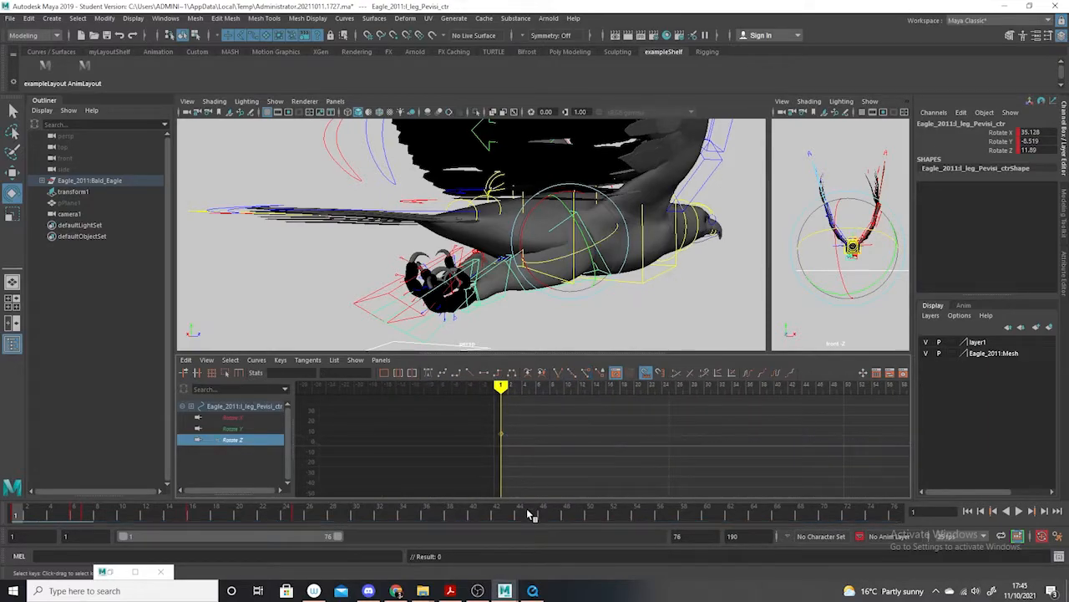
Reduce the left leg pelvis control's inward rotation at frame 1 to Rotate Z about 7.28 and Rotate Y about -5.26
alt+drag(673, 342, 673, 326)
drag(528, 419, 482, 452)
drag(588, 267, 592, 267)
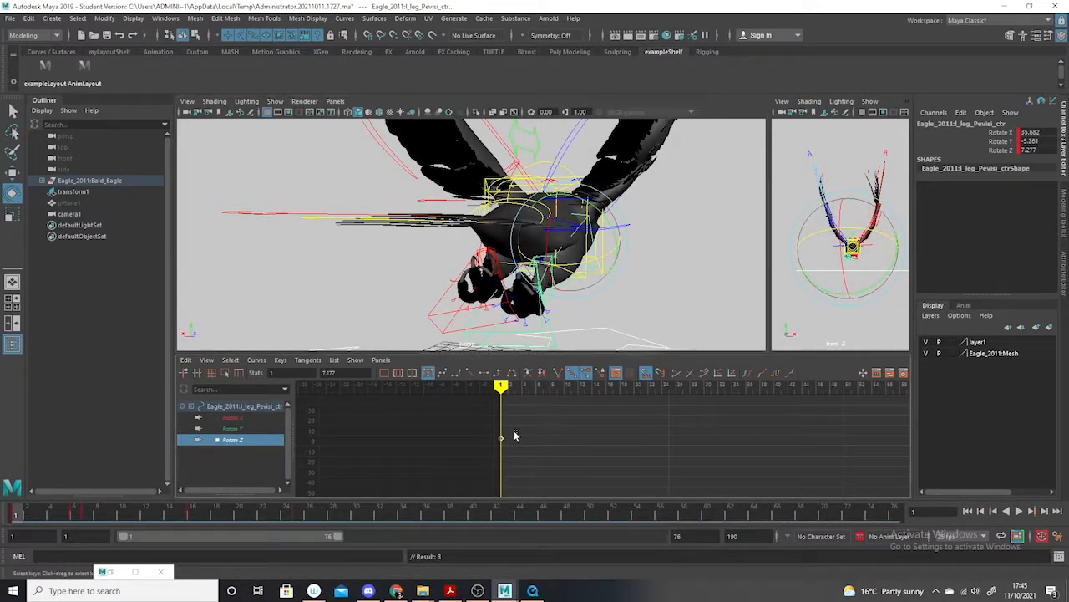
Delete all Rotate Y and Rotate Z keys of the left leg pelvis control and play the animation
drag(56, 514, 205, 513)
click(602, 278)
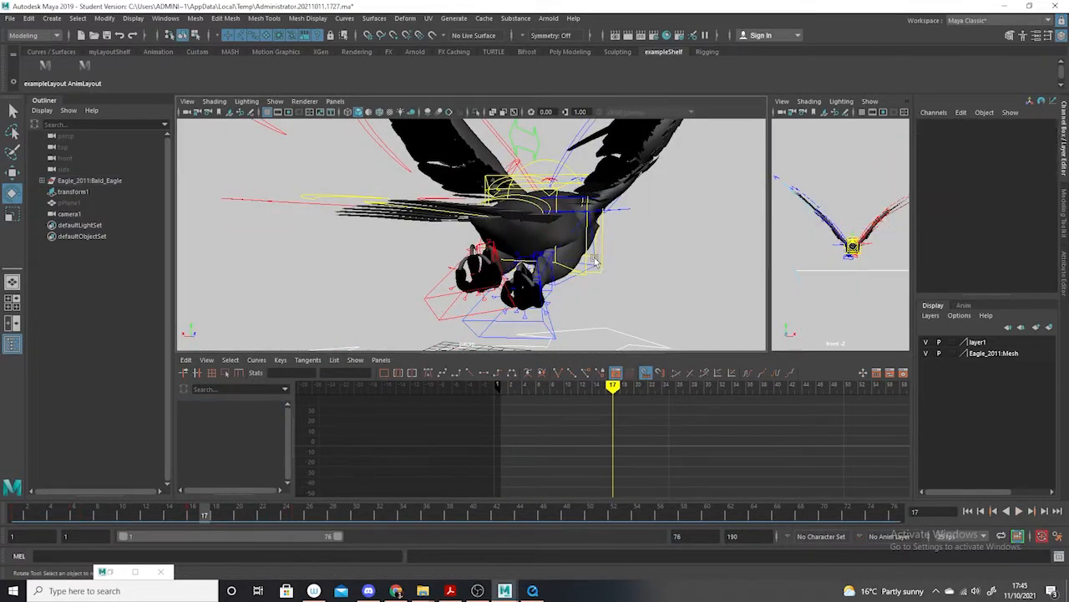
click(596, 262)
drag(494, 456, 470, 464)
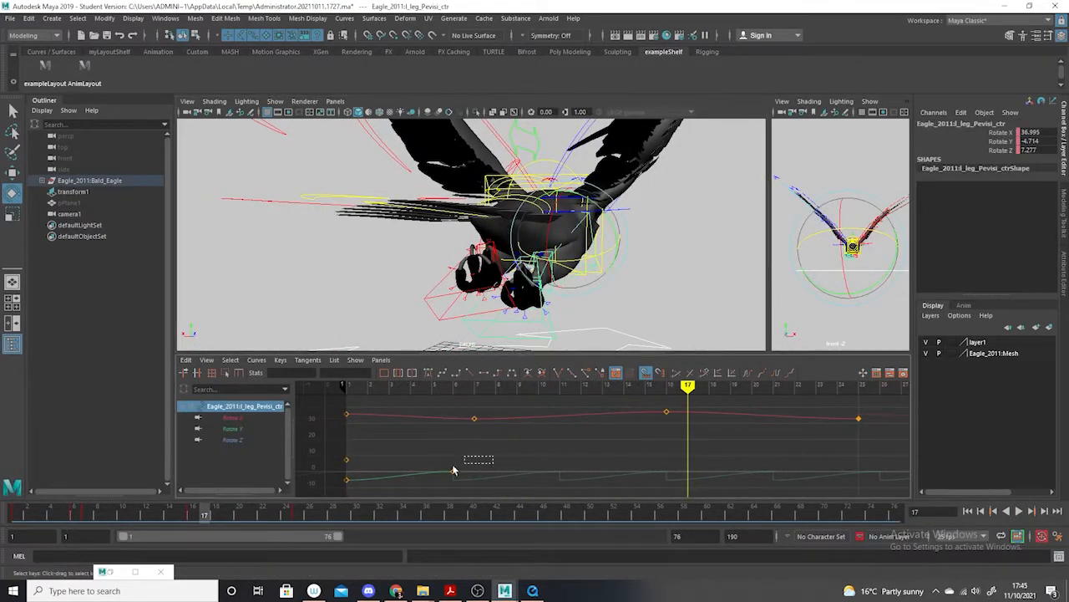
drag(328, 496, 328, 494)
key(Delete)
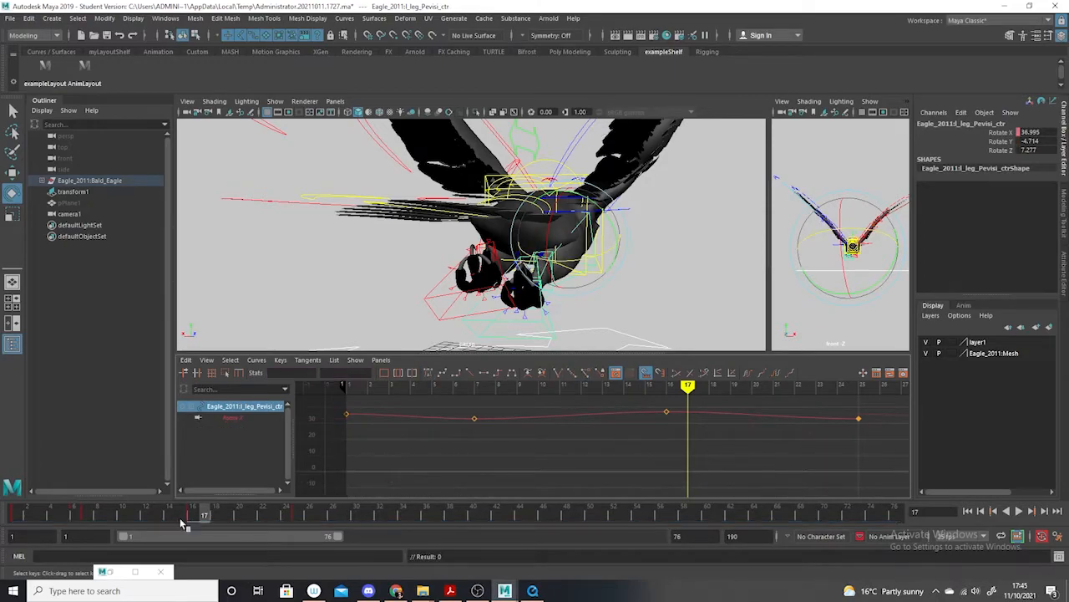
click(1019, 513)
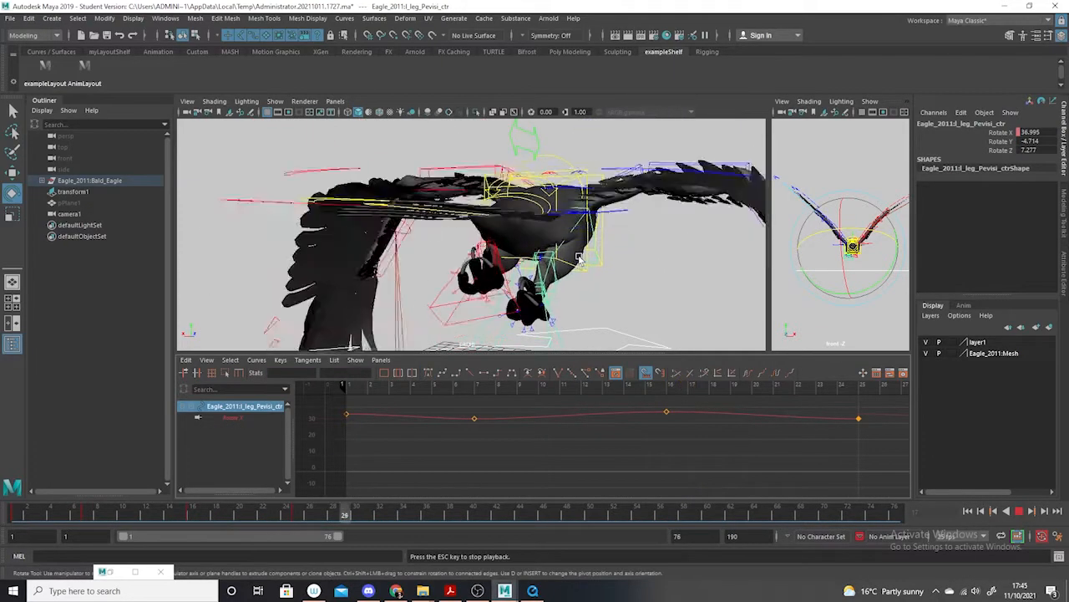
Set the playback range to end at frame 19 and play the shortened flight loop
alt+drag(635, 268, 731, 301)
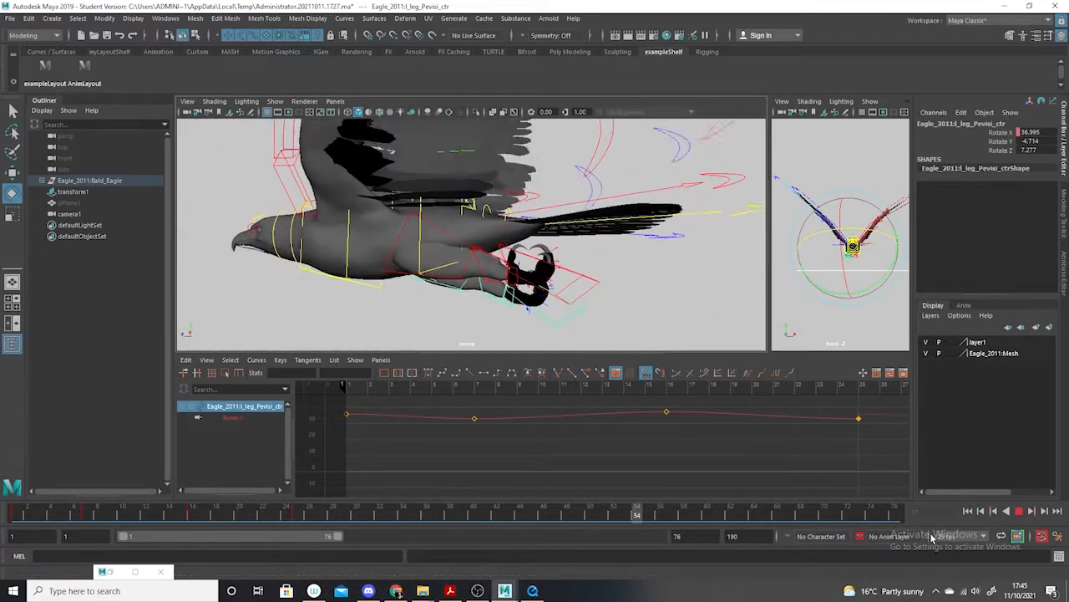
click(13, 507)
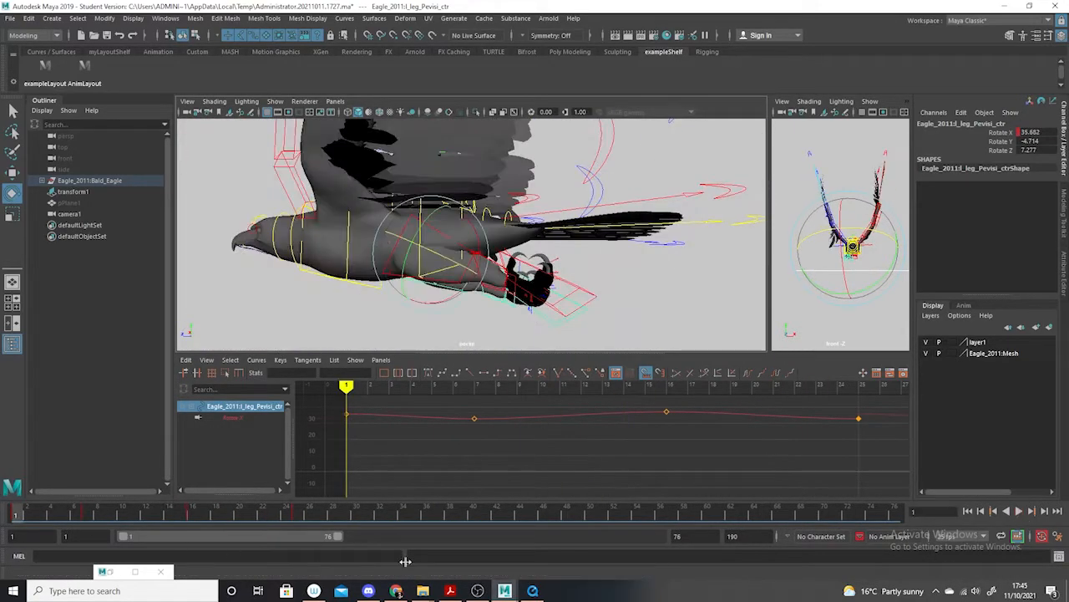
text(19)
key(Return)
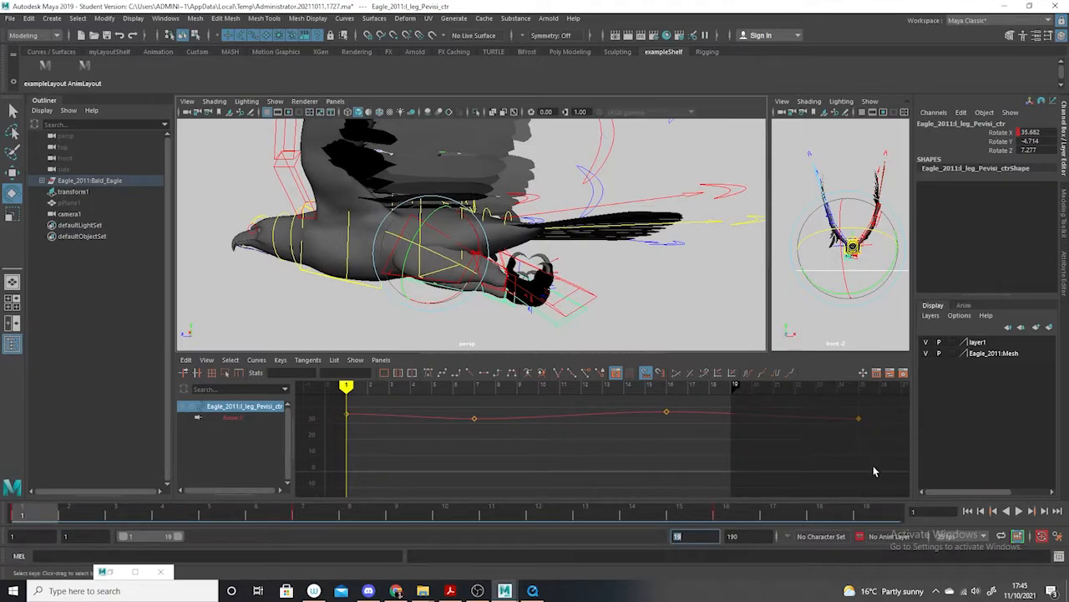
click(1021, 511)
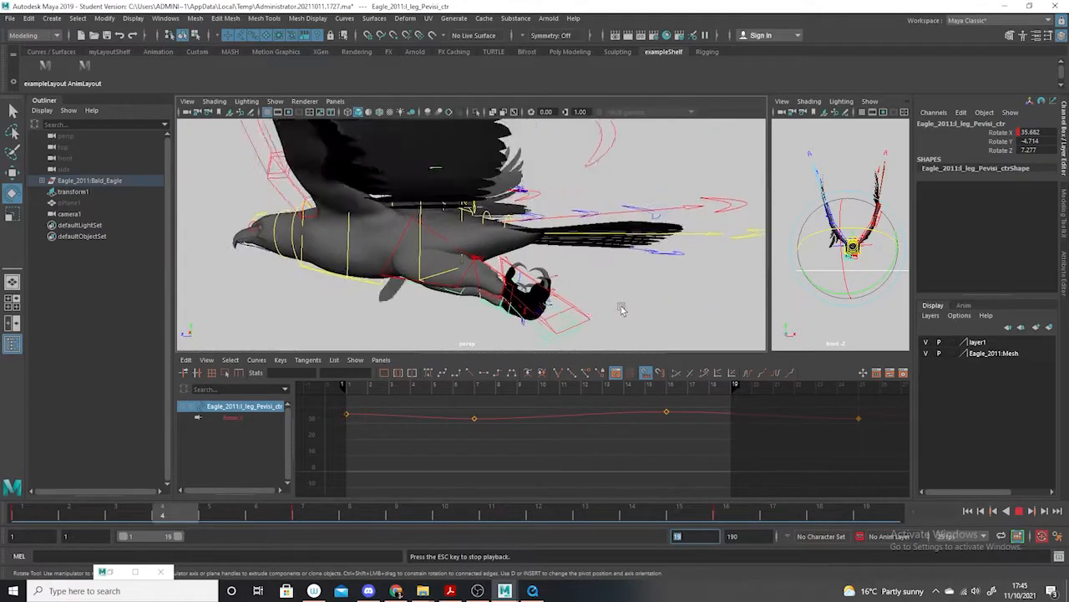
scroll(700, 339, down, 5)
alt+drag(580, 334, 404, 319)
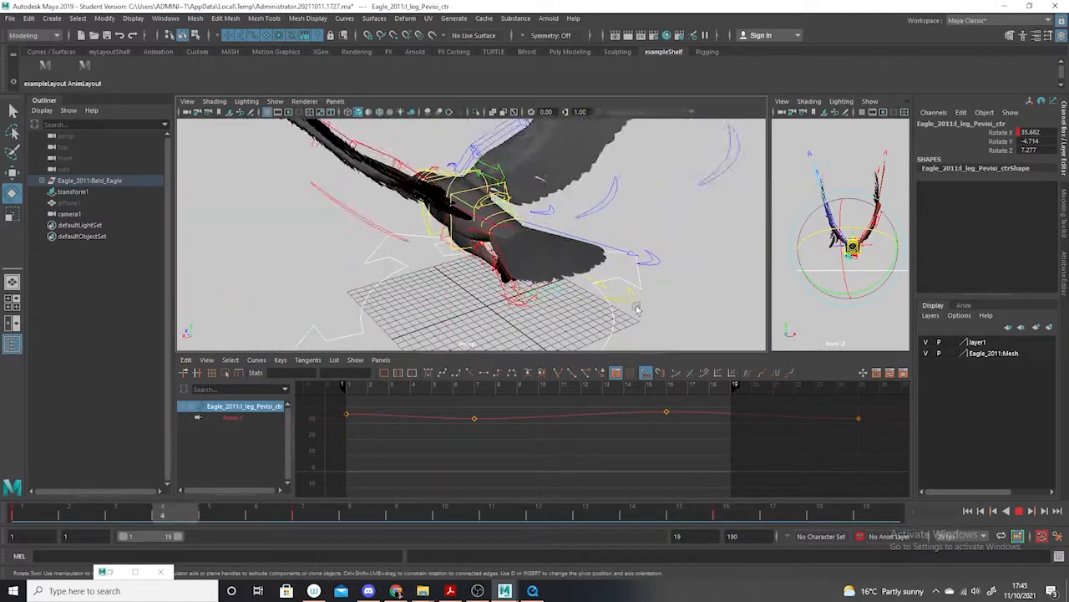
click(1019, 511)
Copy all Rotate Z keys of the eagle's Spine_02 control
alt+drag(683, 310, 599, 235)
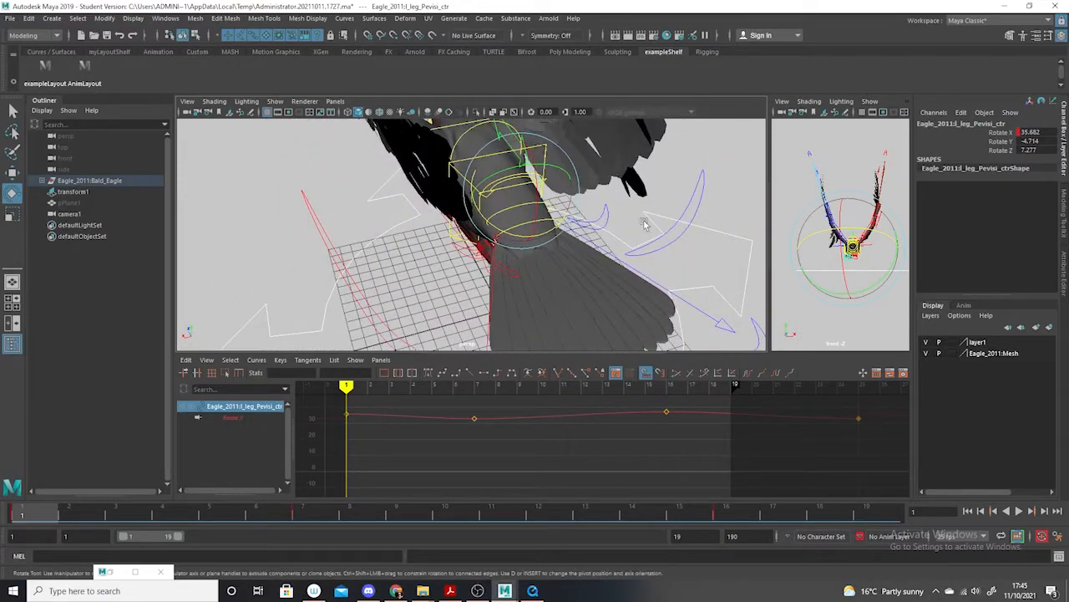
click(546, 245)
click(491, 152)
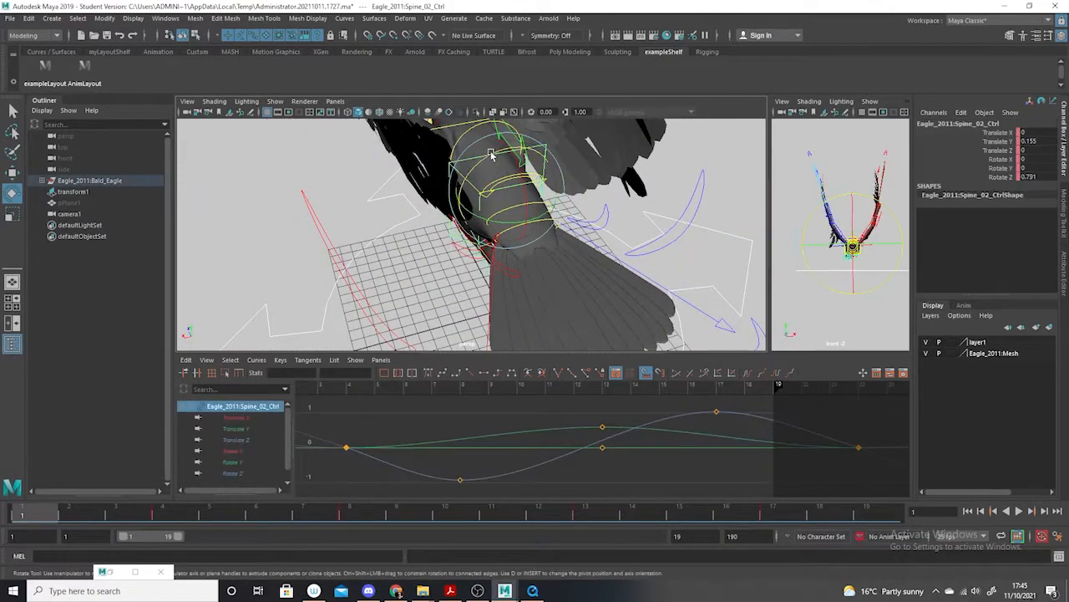
key(f)
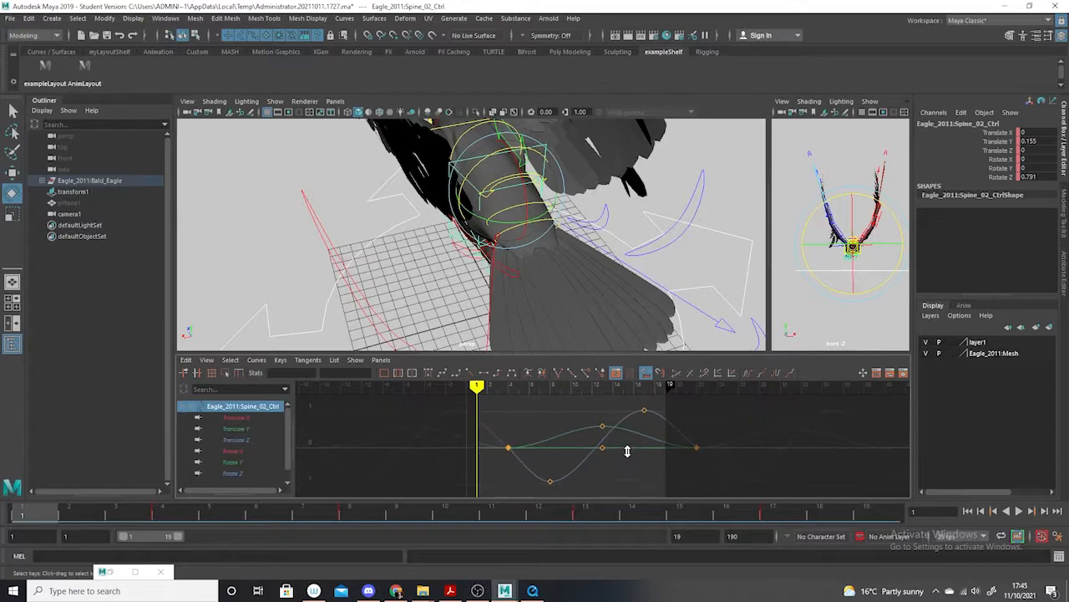
click(238, 440)
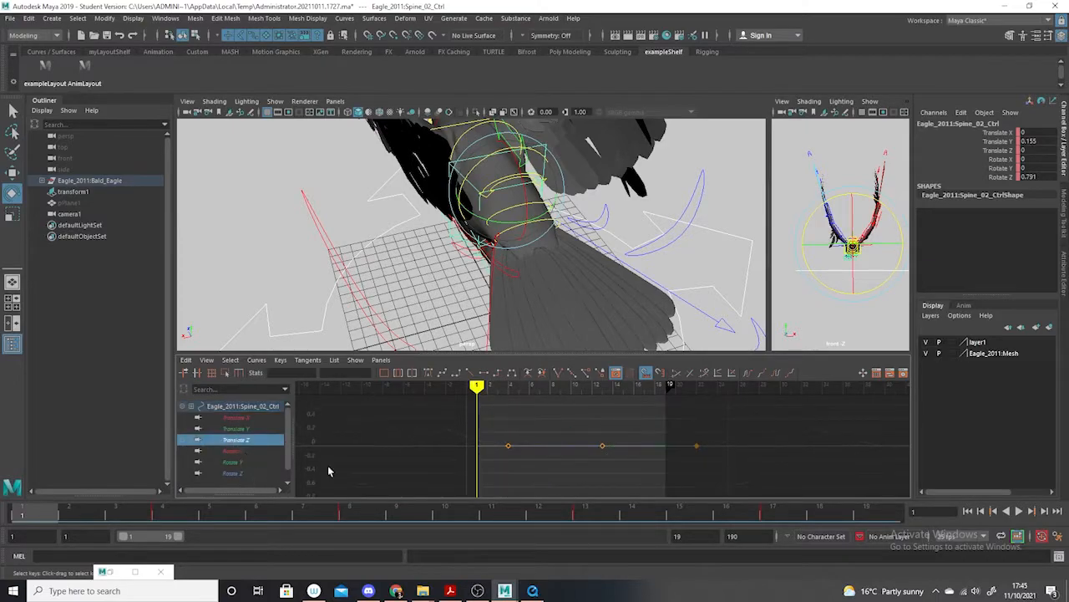
click(260, 474)
key(f)
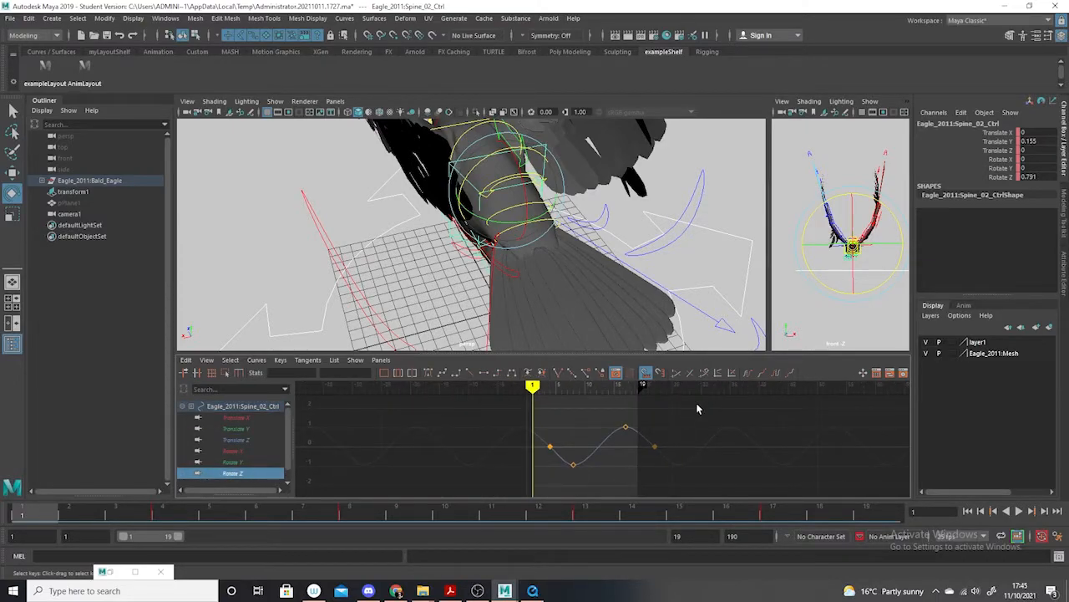
drag(697, 408, 542, 555)
drag(21, 525, 237, 525)
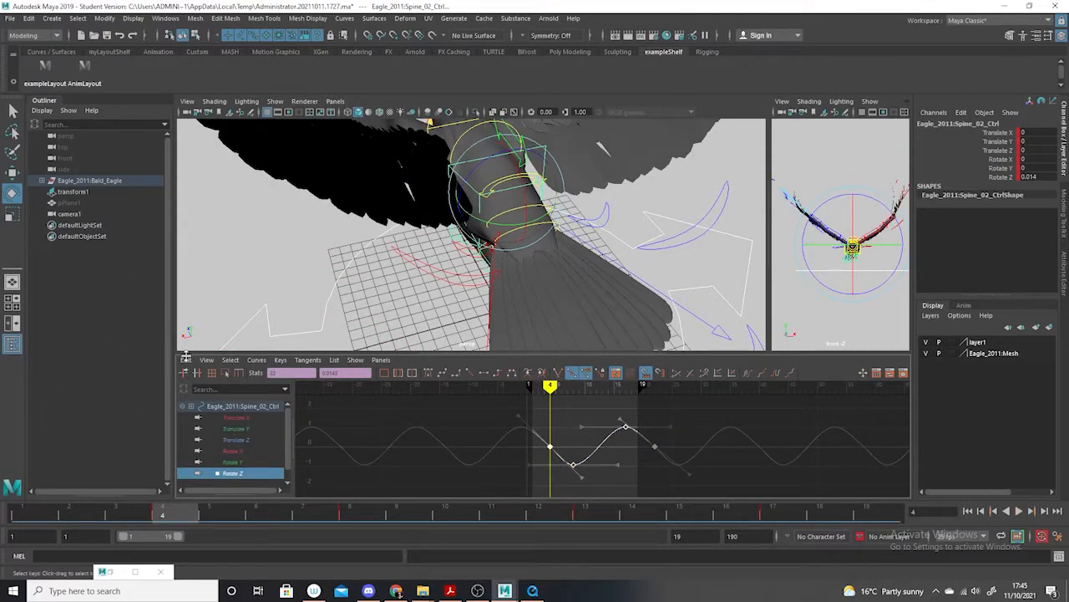
click(186, 359)
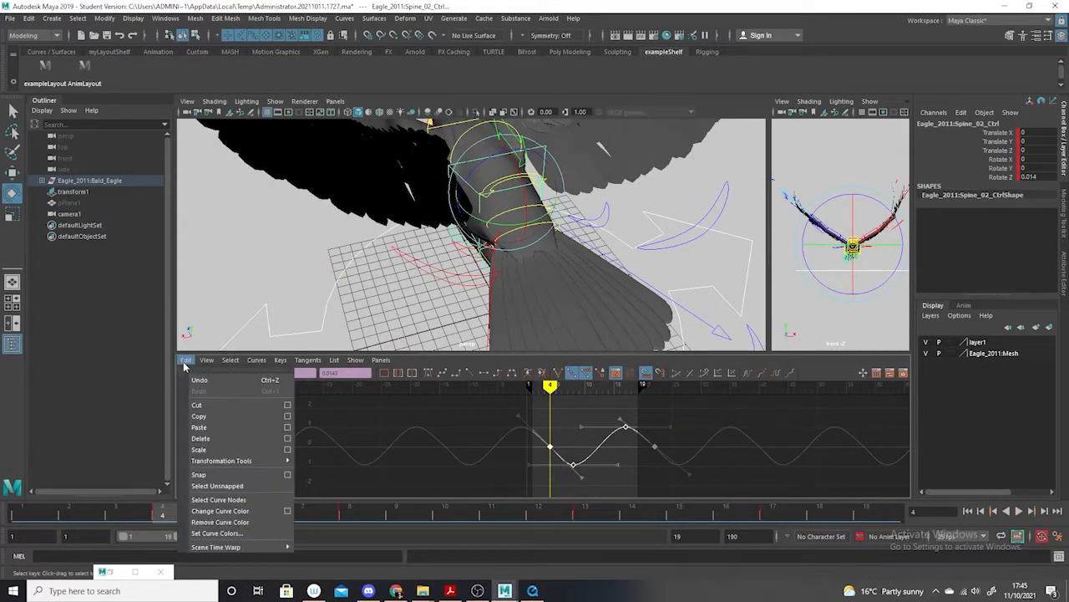
click(237, 419)
Key all rotation channels of Mid_Tail_feather_Ctrl_02 at frame 8
mouse_move(702, 294)
alt+mouse_down()
mouse_move(685, 272)
mouse_move(700, 298)
alt+mouse_up()
alt+middle_drag(700, 298, 695, 254)
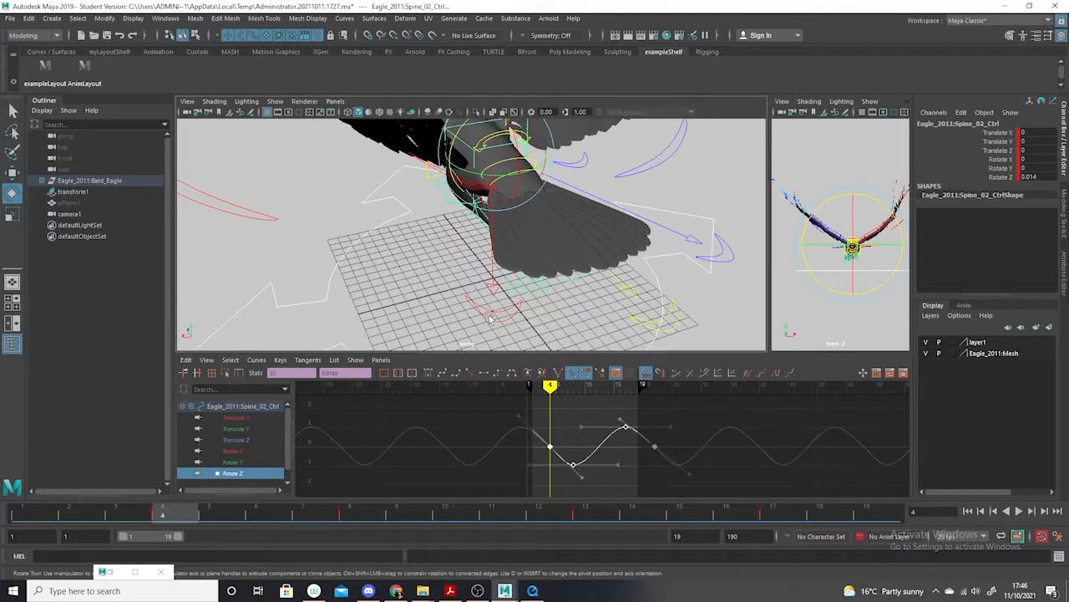
click(648, 330)
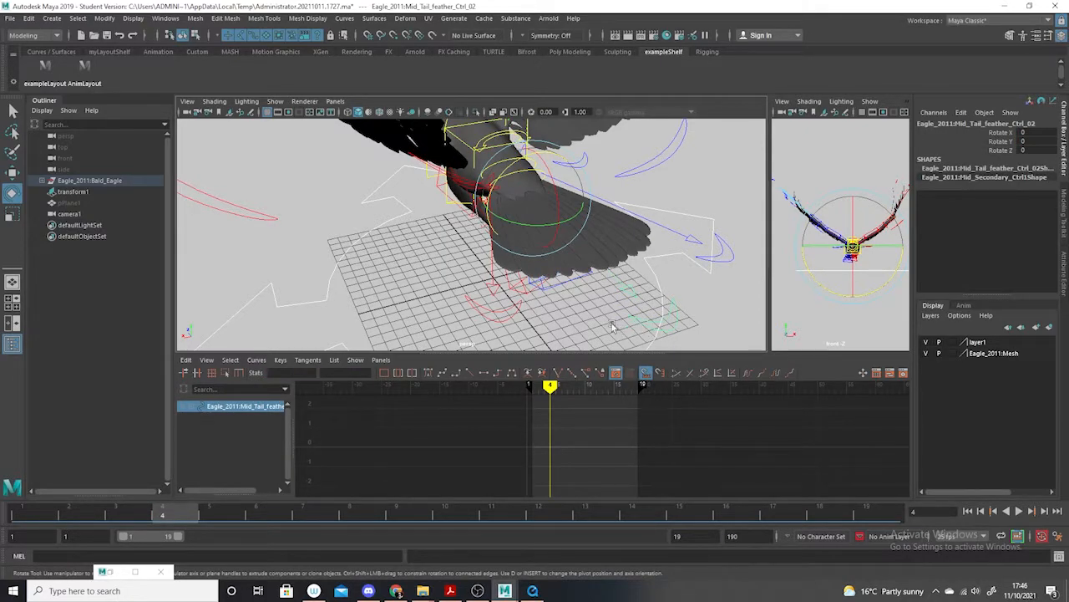
click(352, 514)
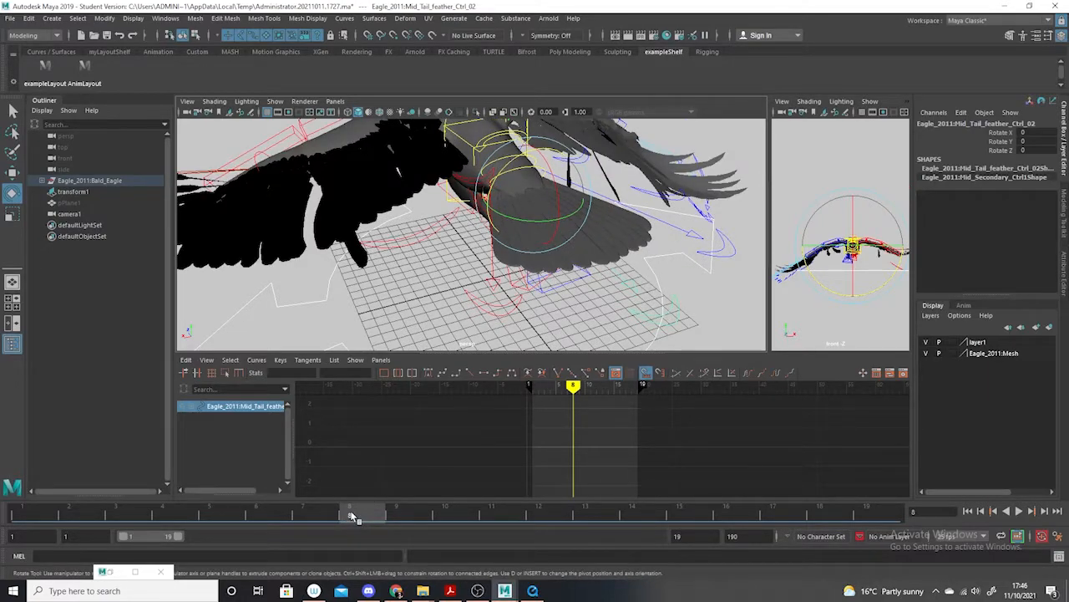
key(s)
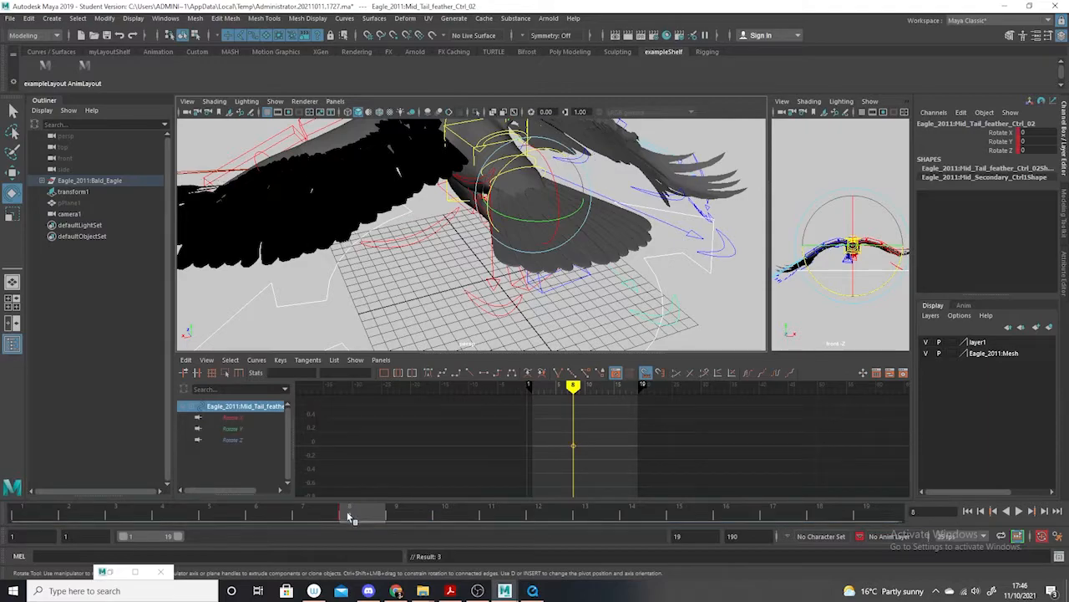
Paste the spine's Rotate Z keys onto Mid_Tail_feather_Ctrl_02 at frame 8 and set the curve's pre-infinity to cycle
click(242, 439)
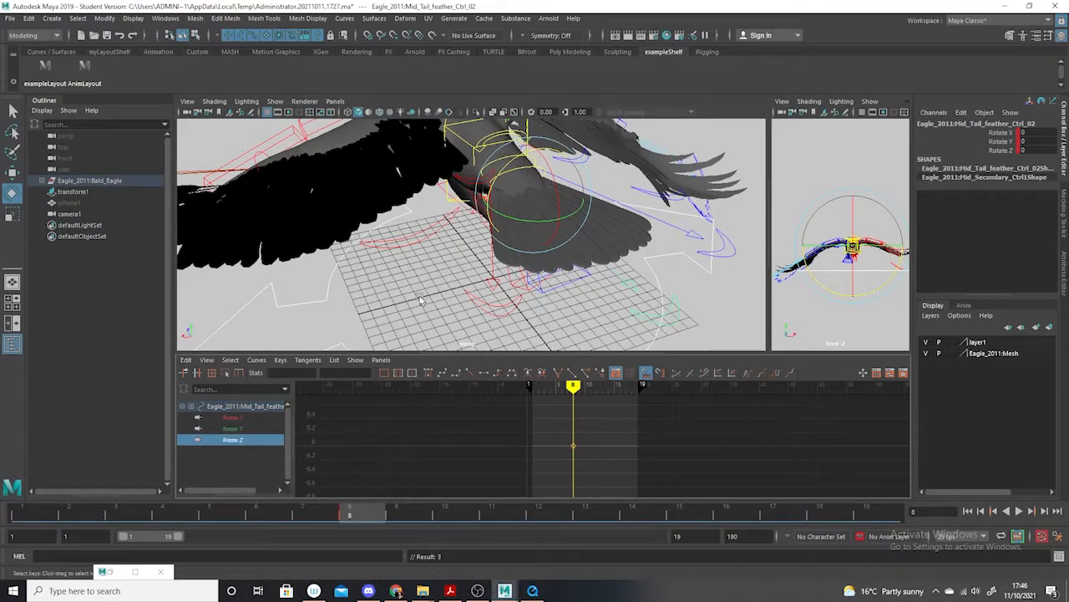
alt+drag(587, 298, 594, 298)
right_click(353, 511)
mouse_move(410, 346)
click(498, 357)
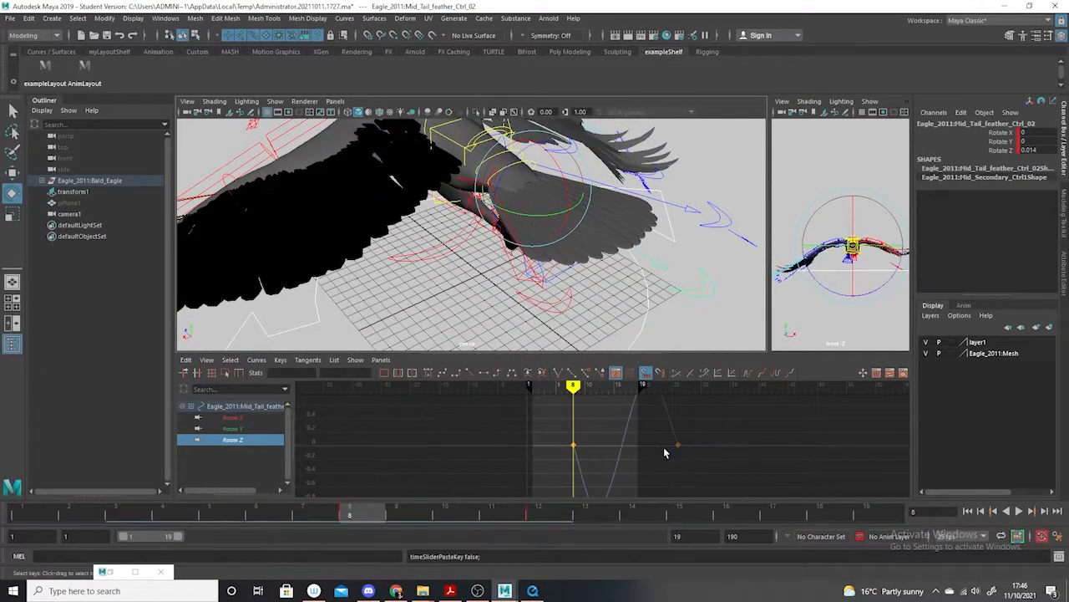
click(774, 375)
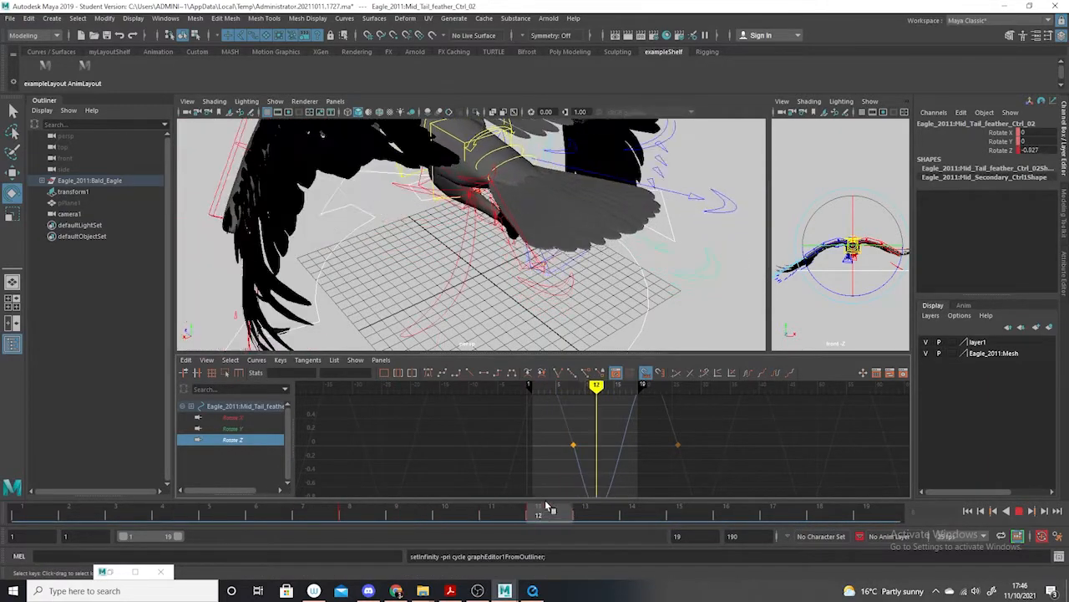
key(Escape)
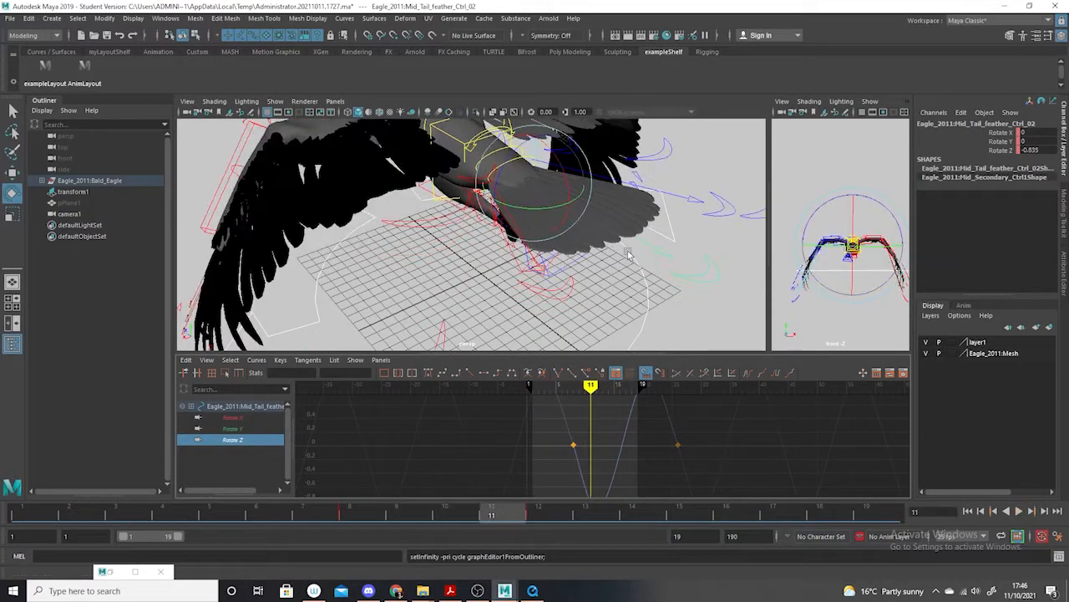
Scale up the values of the middle tail feather control's Rotate Z keys to a swing of about 8 degrees and play the animation
key(f)
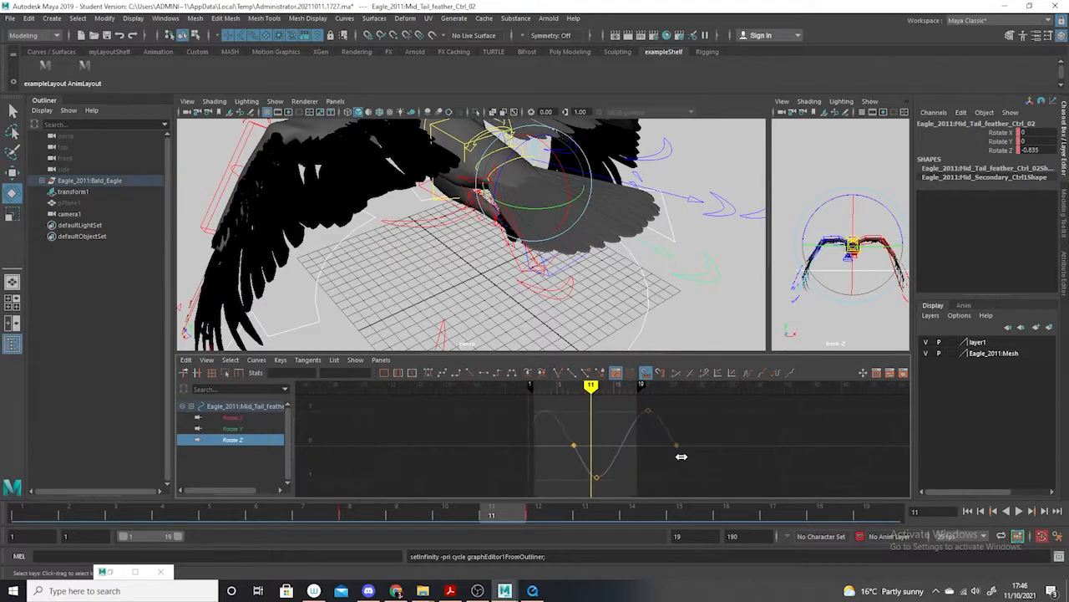
drag(716, 407, 498, 513)
click(12, 214)
middle_drag(627, 444, 618, 355)
key(f)
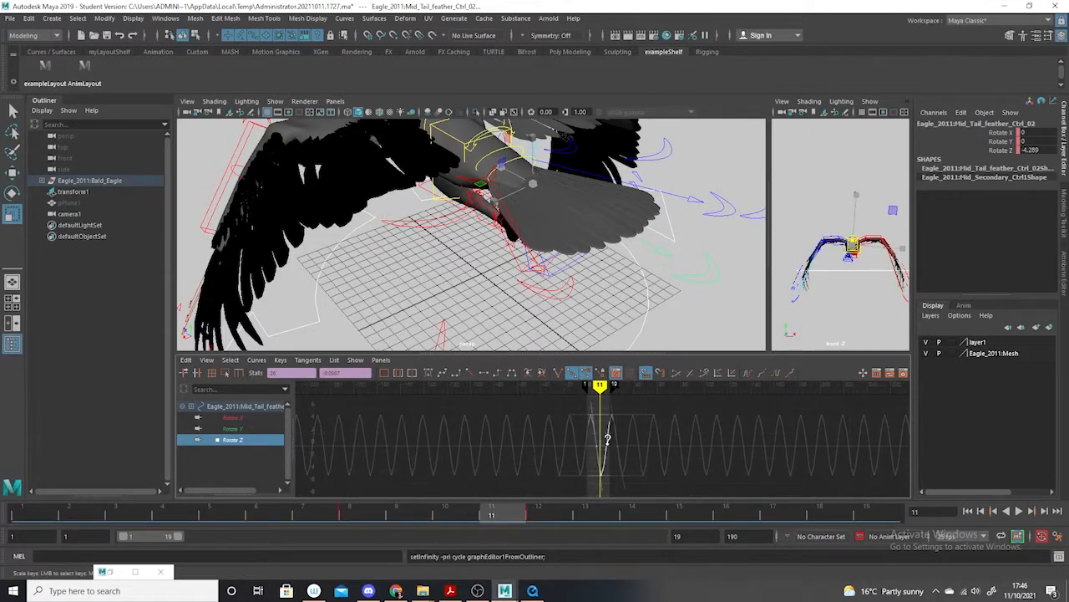
middle_drag(565, 449, 105, 496)
click(14, 516)
key(alt+v)
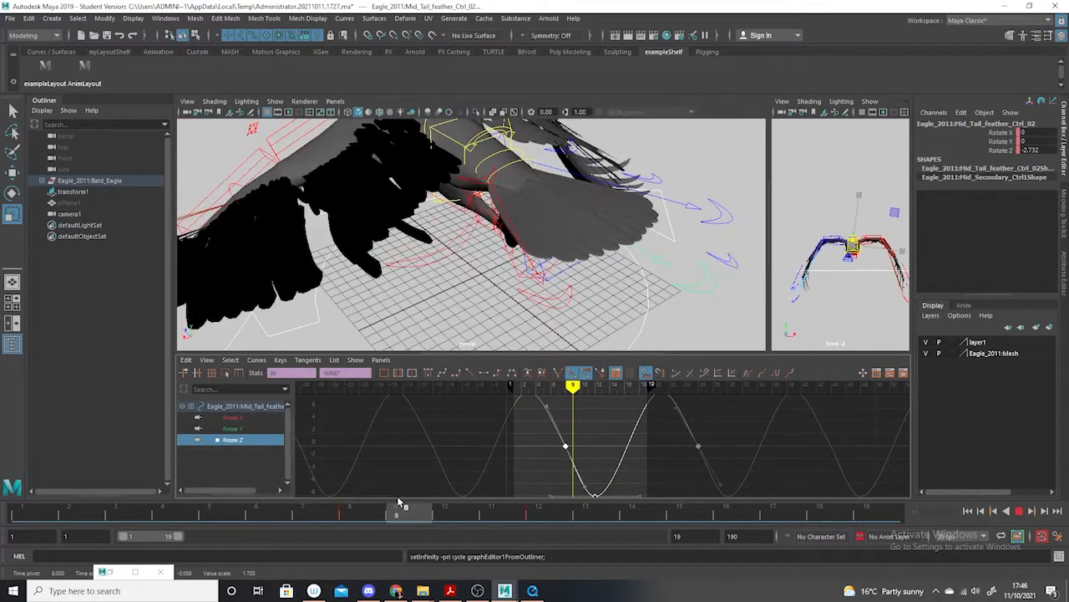
mouse_move(566, 386)
mouse_down()
mouse_move(535, 386)
mouse_move(557, 386)
mouse_up()
key(alt+v)
key(alt+v)
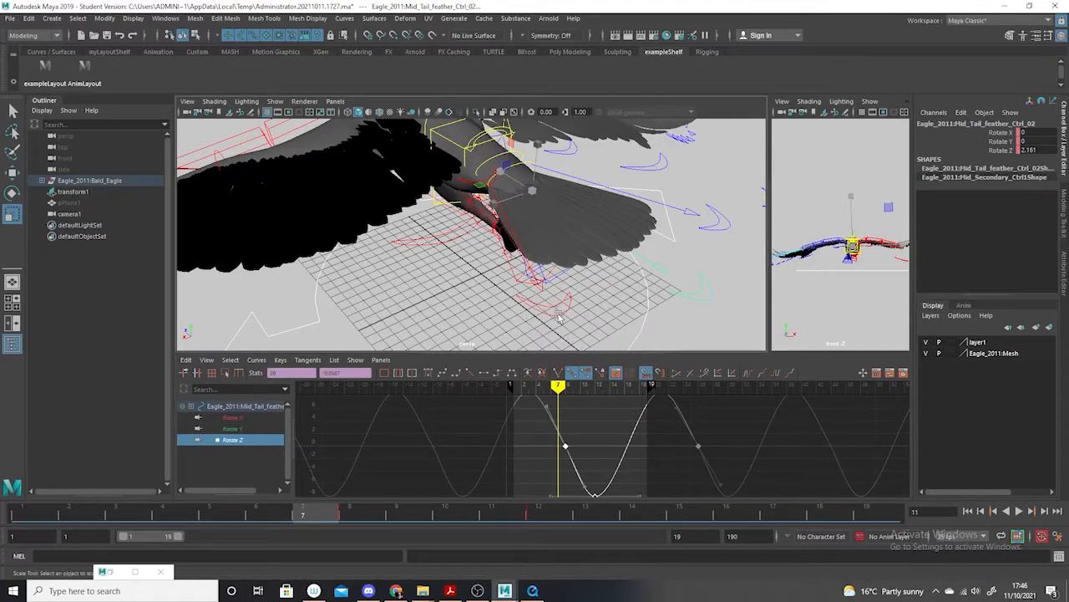
Try rotating the middle tail feather control around Z at frame 3, and undo the rotation
drag(299, 513, 117, 511)
click(663, 266)
key(e)
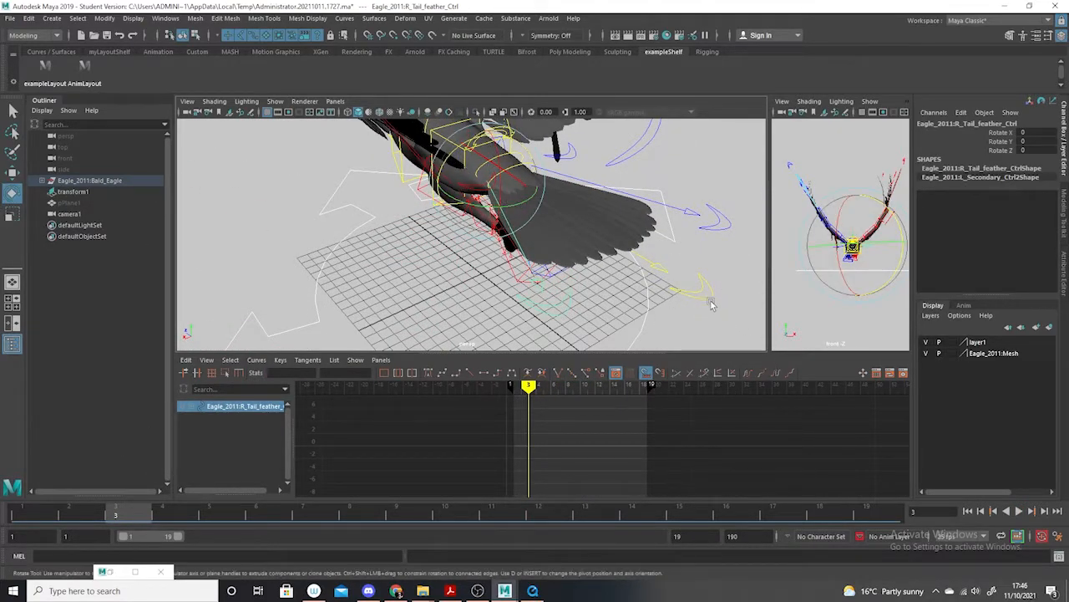
click(539, 284)
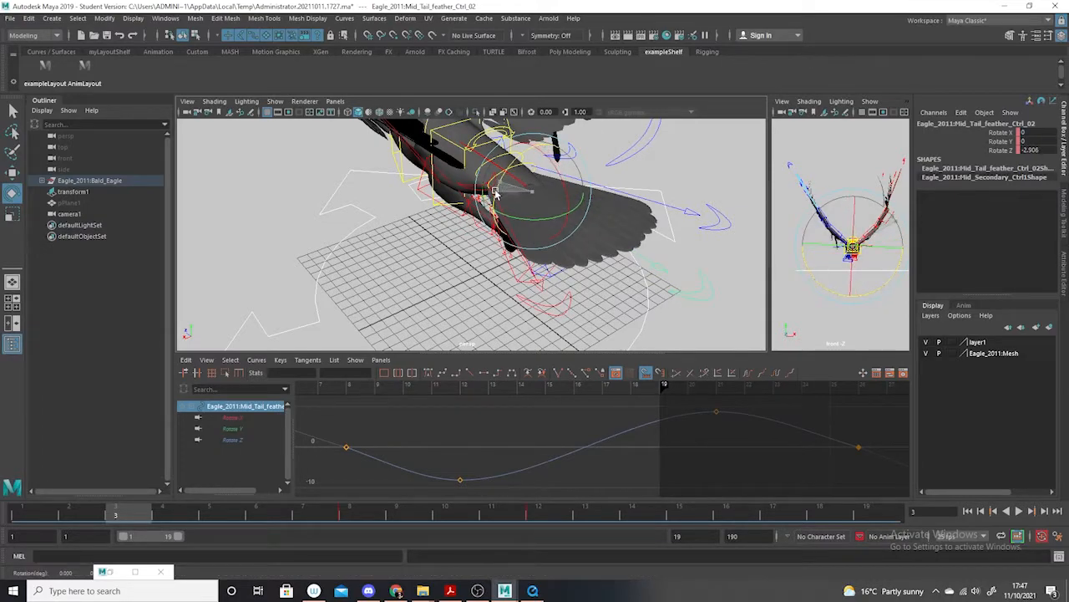
key(ctrl+z)
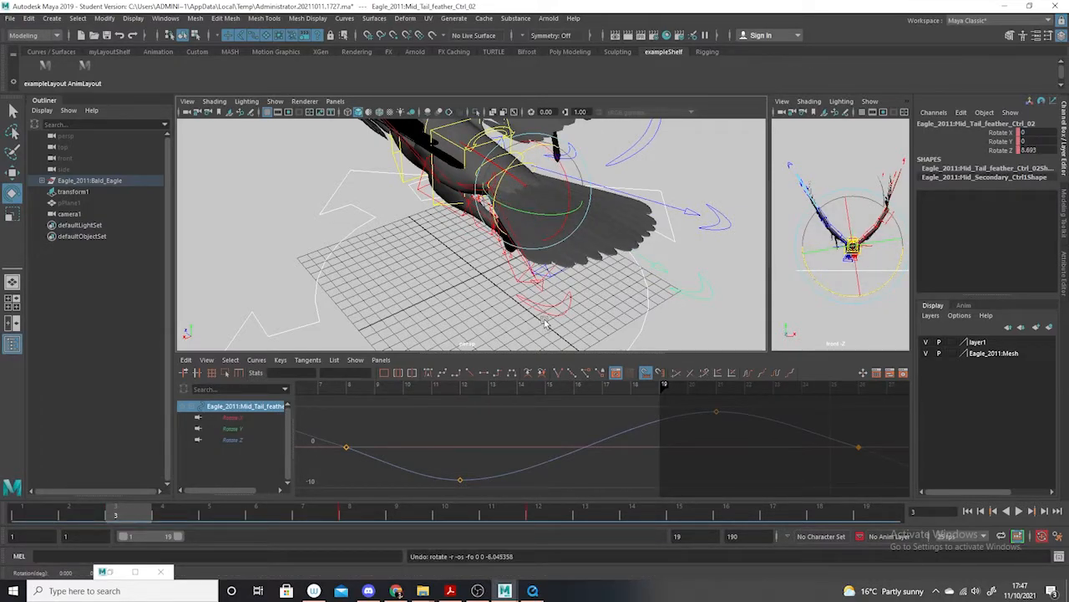
key(ctrl+z)
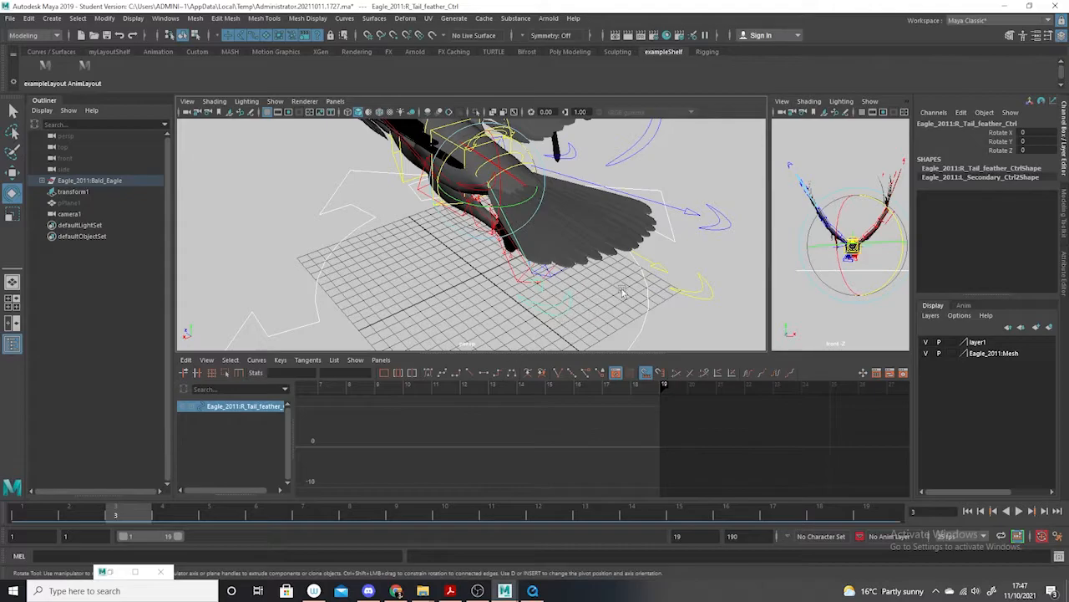
Play the flight loop and examine the eagle's wings, tail and legs from several angles
key(alt+v)
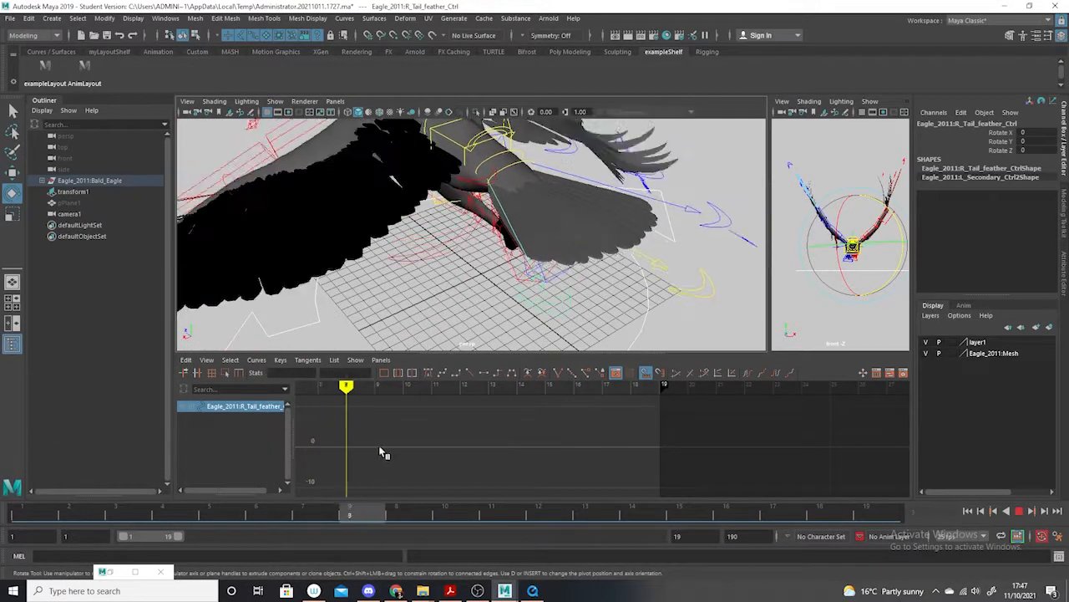
key(alt+shift+v)
scroll(365, 234, down, 5)
alt+drag(365, 234, 436, 236)
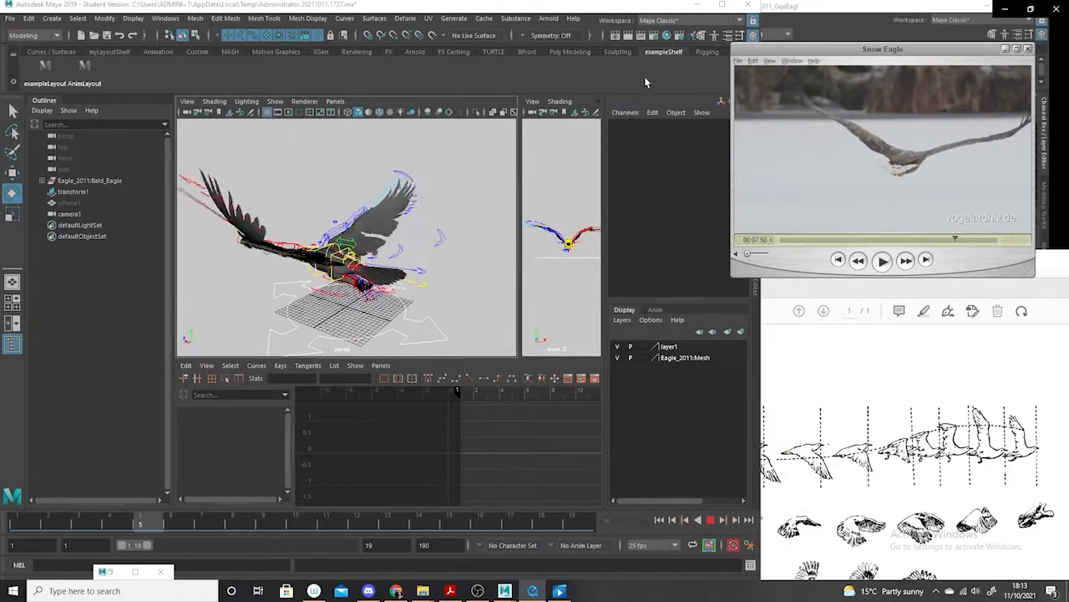
alt+drag(473, 306, 448, 324)
scroll(394, 302, up, 7)
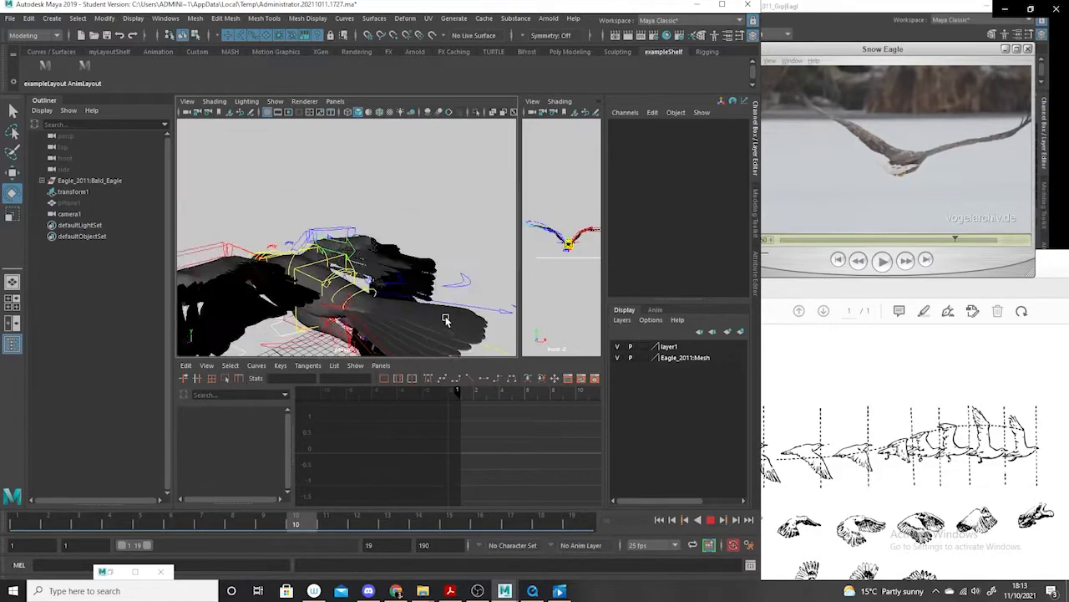
scroll(449, 324, down, 8)
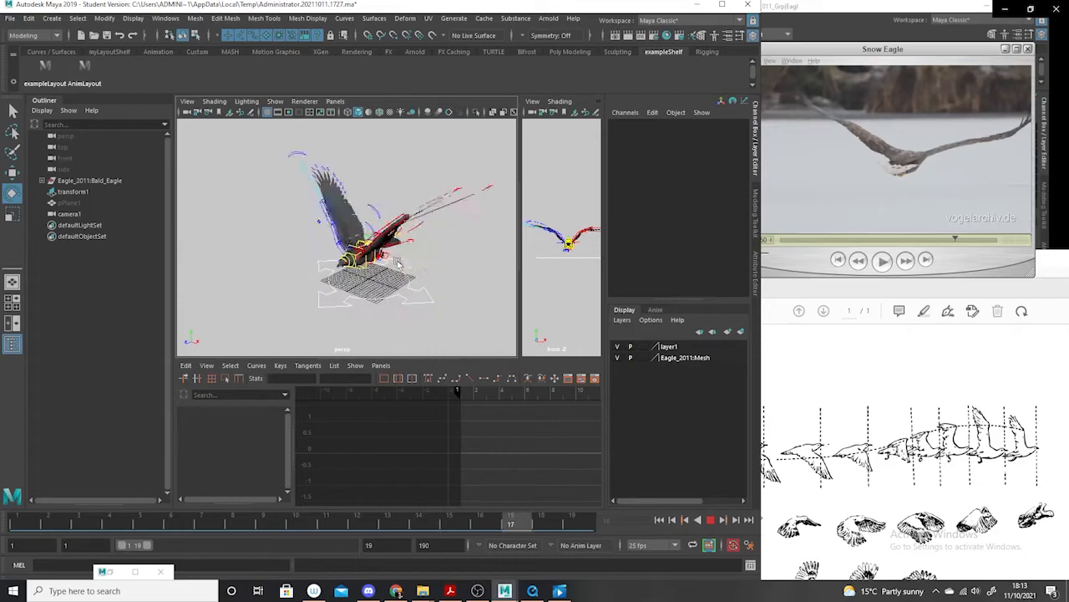
Examine the flight loop from the side in an enlarged perspective view and stop playback
key(space)
alt+drag(443, 410, 330, 320)
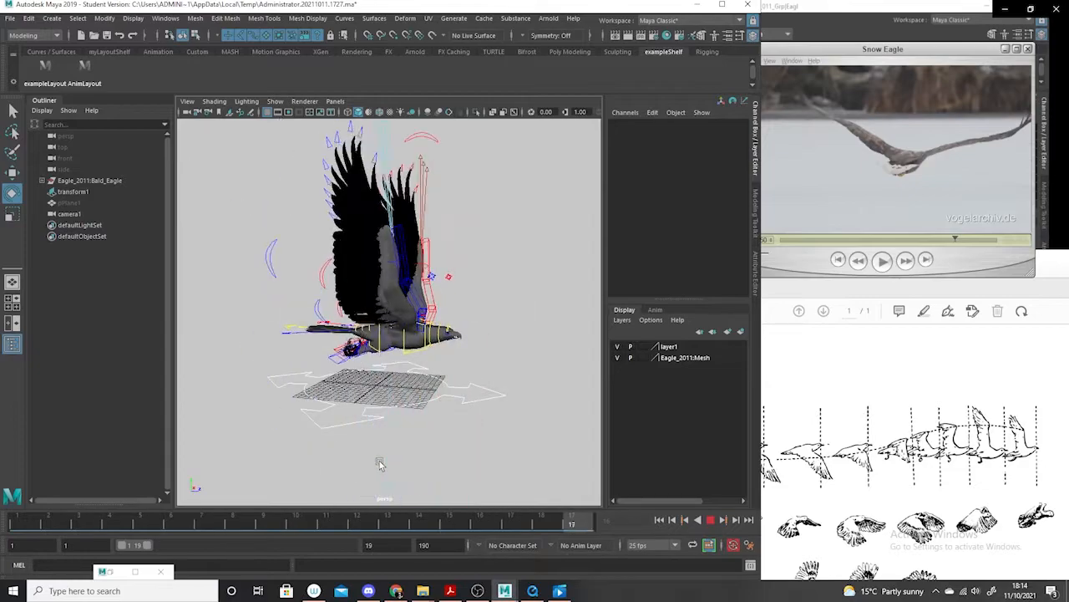
key(Escape)
alt+drag(369, 376, 409, 296)
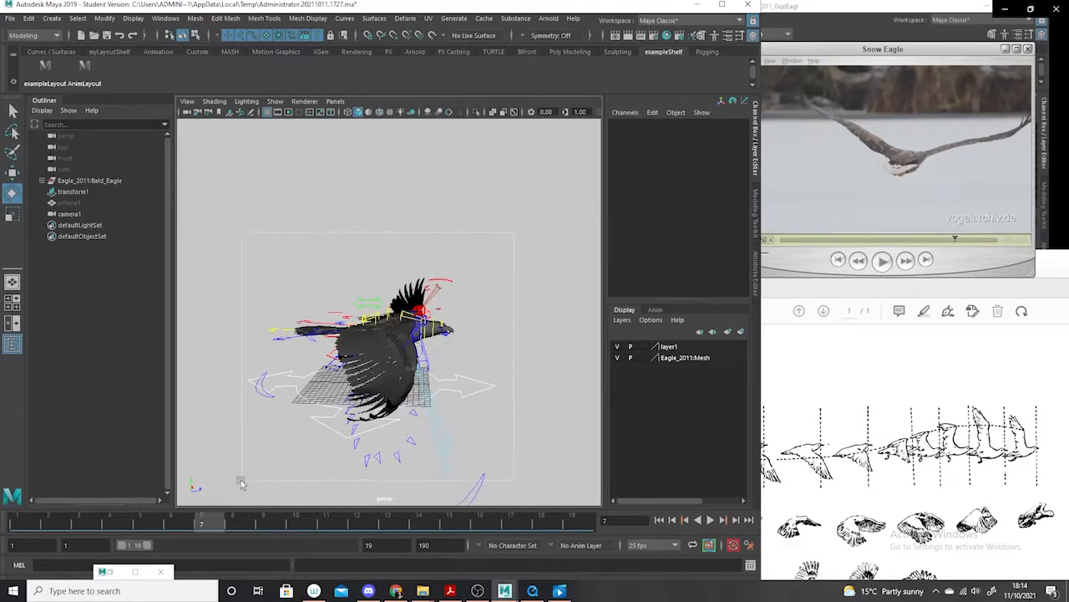
Hide polygons in the perspective view and select all of the eagle's rig controls, including the global control
drag(242, 483, 240, 481)
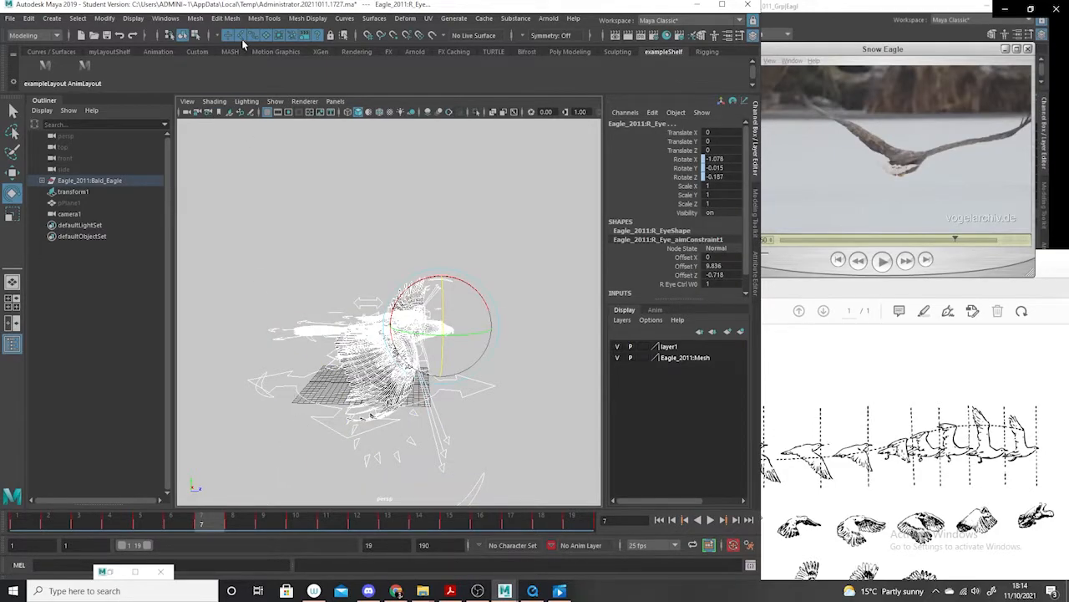
click(276, 101)
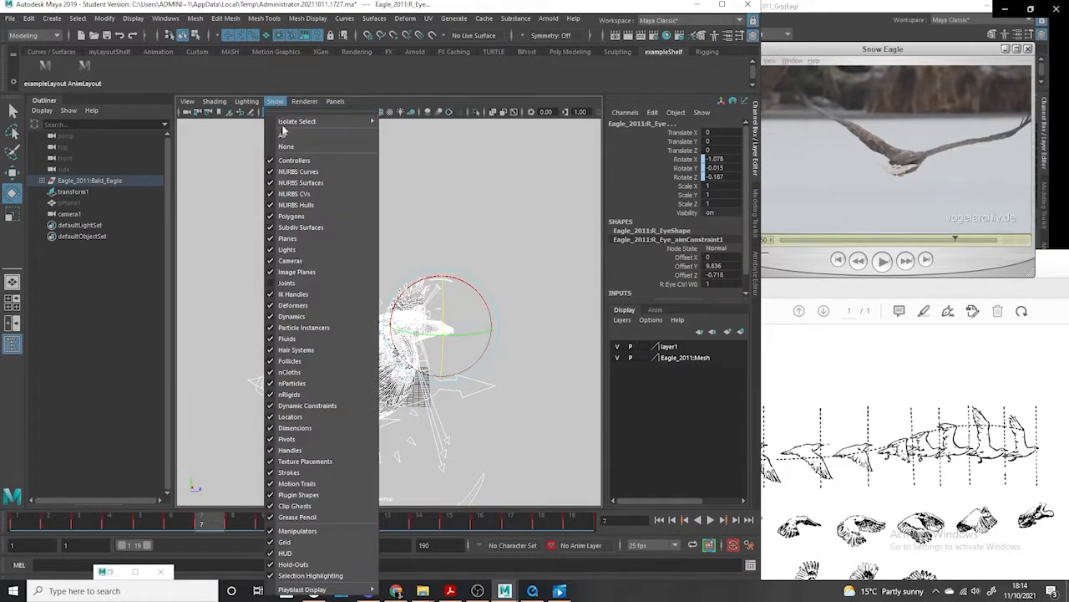
click(304, 217)
click(525, 289)
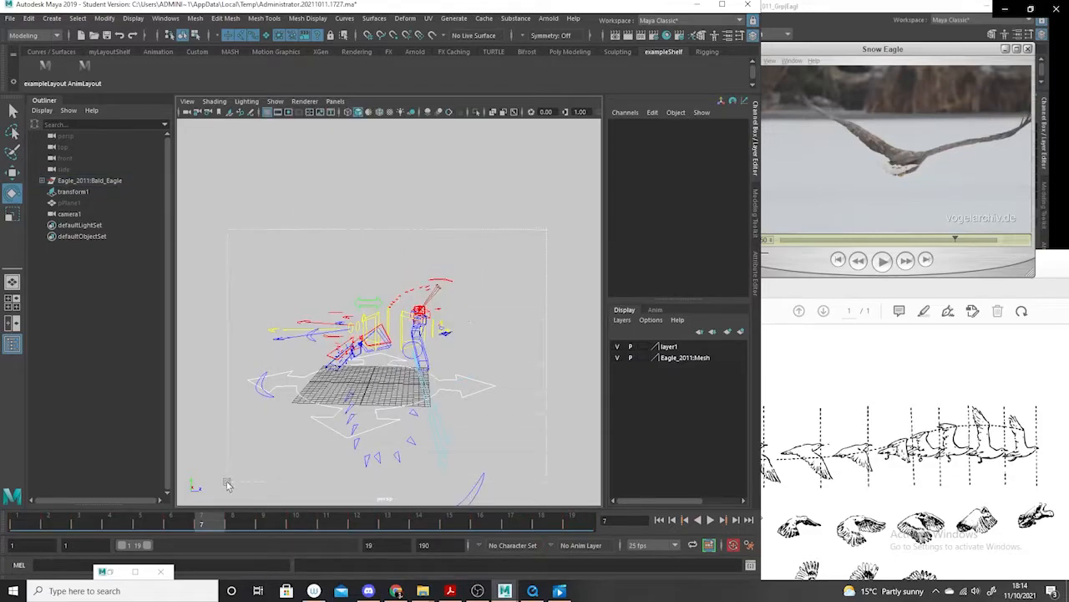
drag(228, 485, 228, 486)
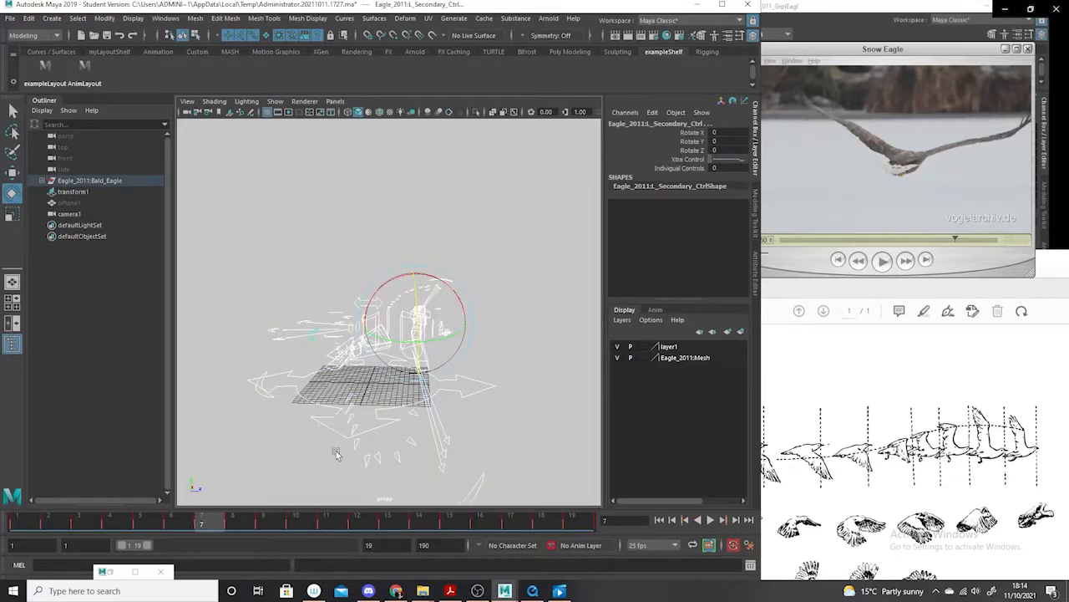
click(324, 441)
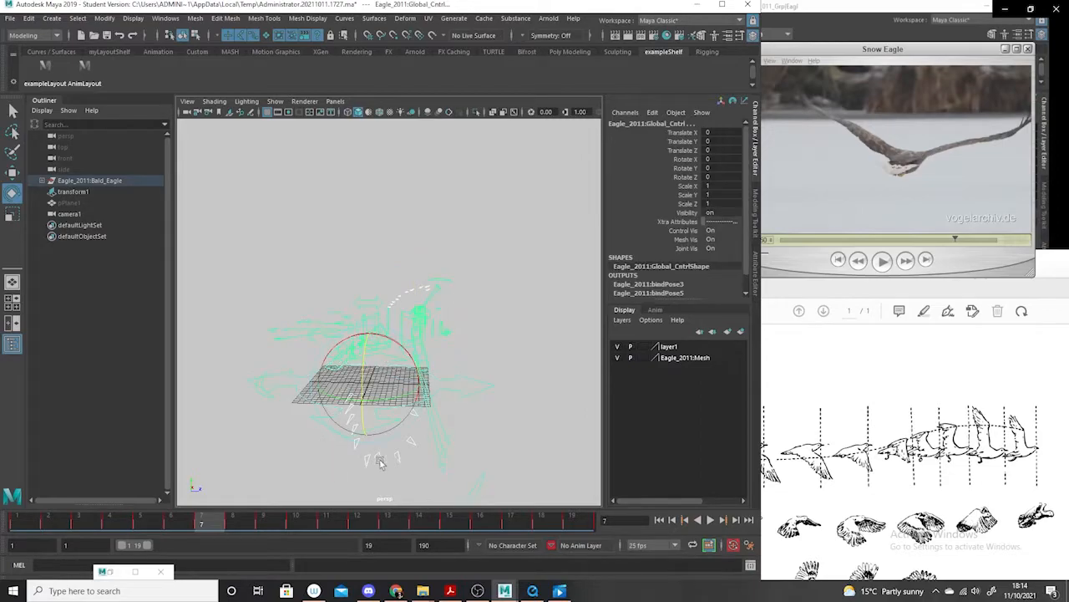
alt+drag(464, 405, 470, 449)
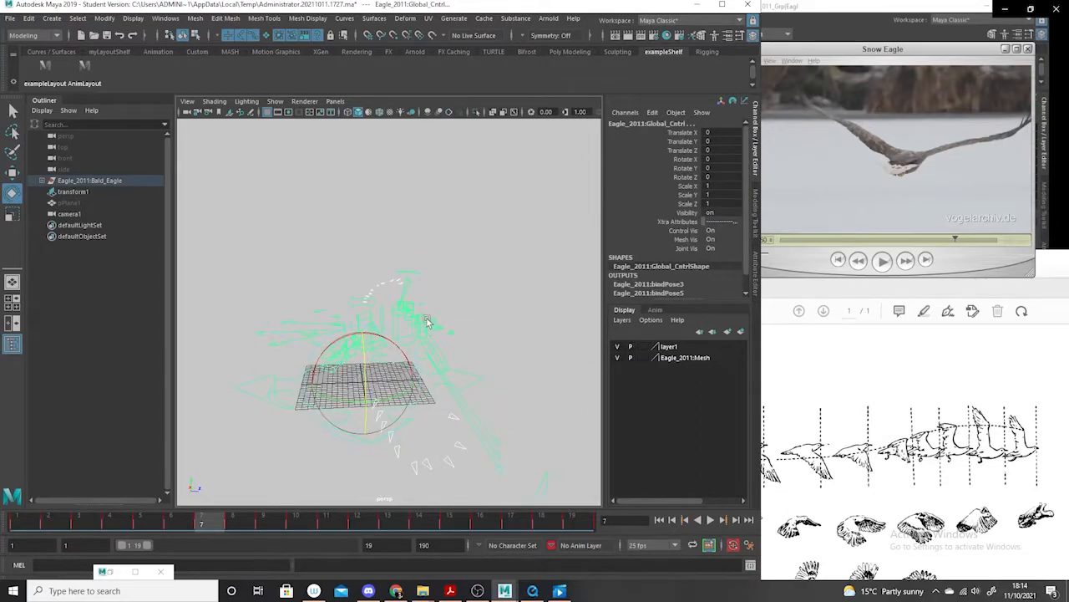
Show the selected controls' animation curves in an enlarged workspace and set their post-infinity to cycle
click(84, 72)
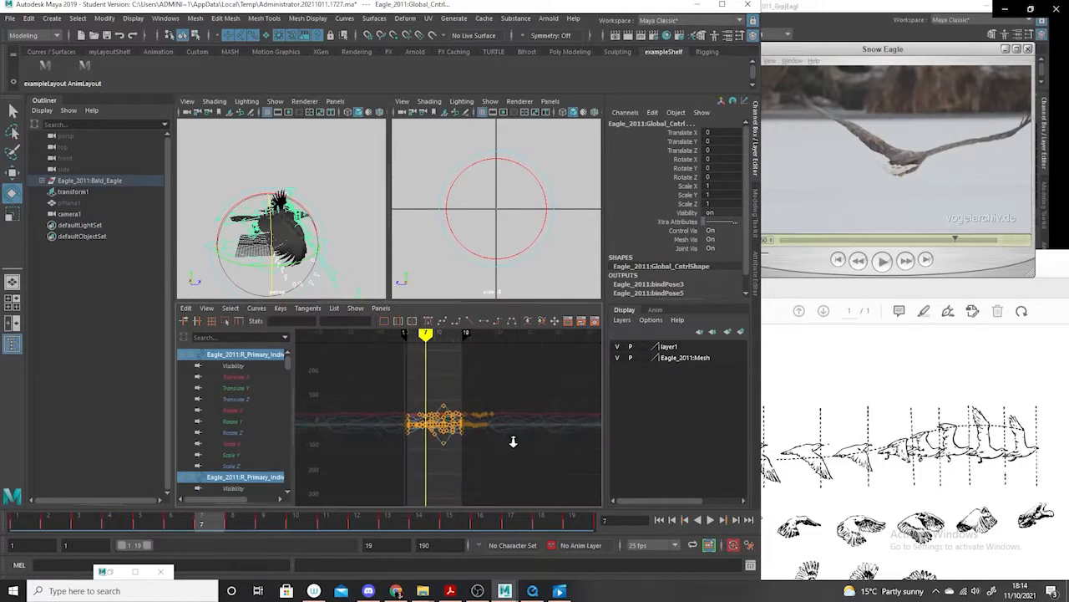
click(722, 5)
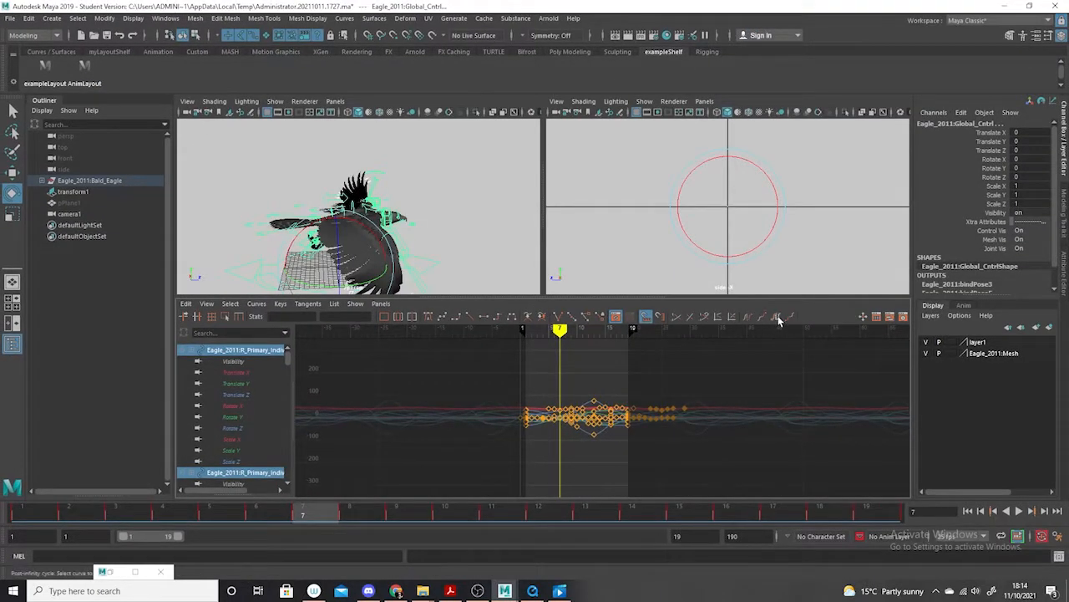
click(777, 319)
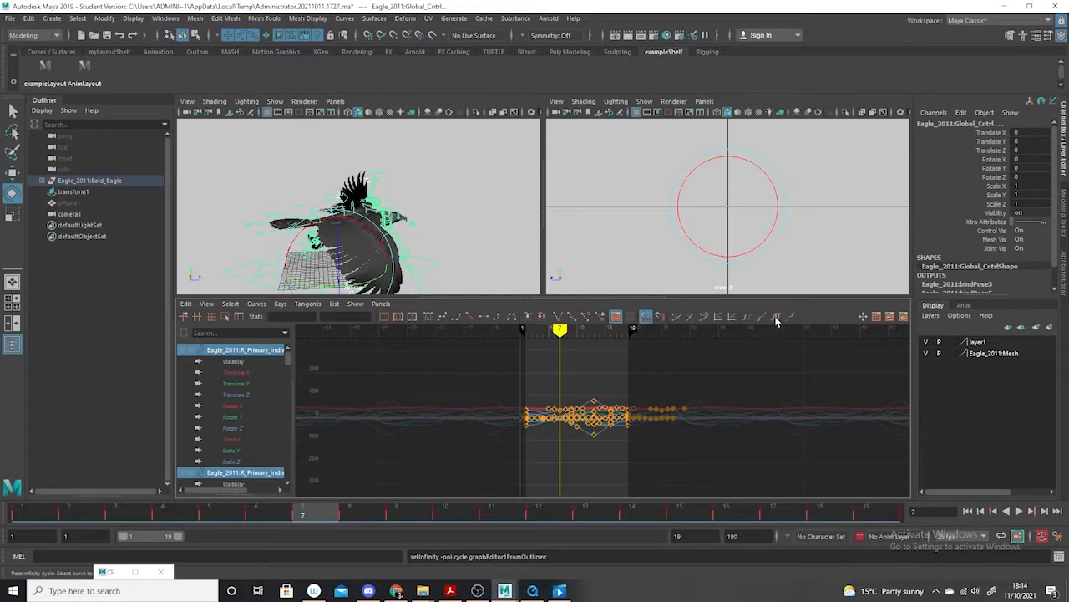
Extend the playback range to frame 145 and play the repeating flight cycle
drag(180, 537, 531, 536)
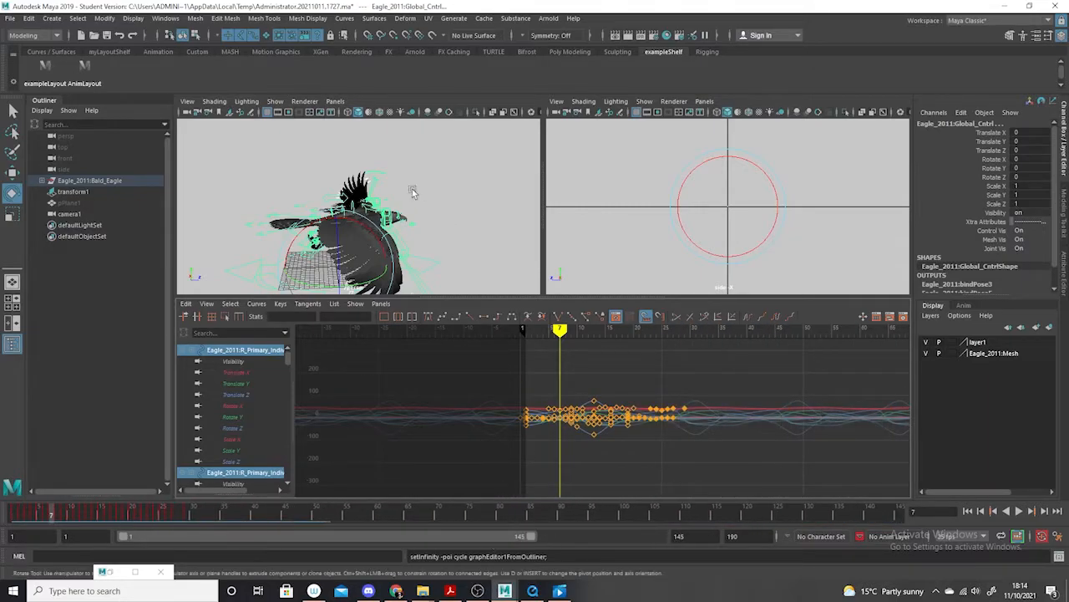
drag(48, 515, 416, 514)
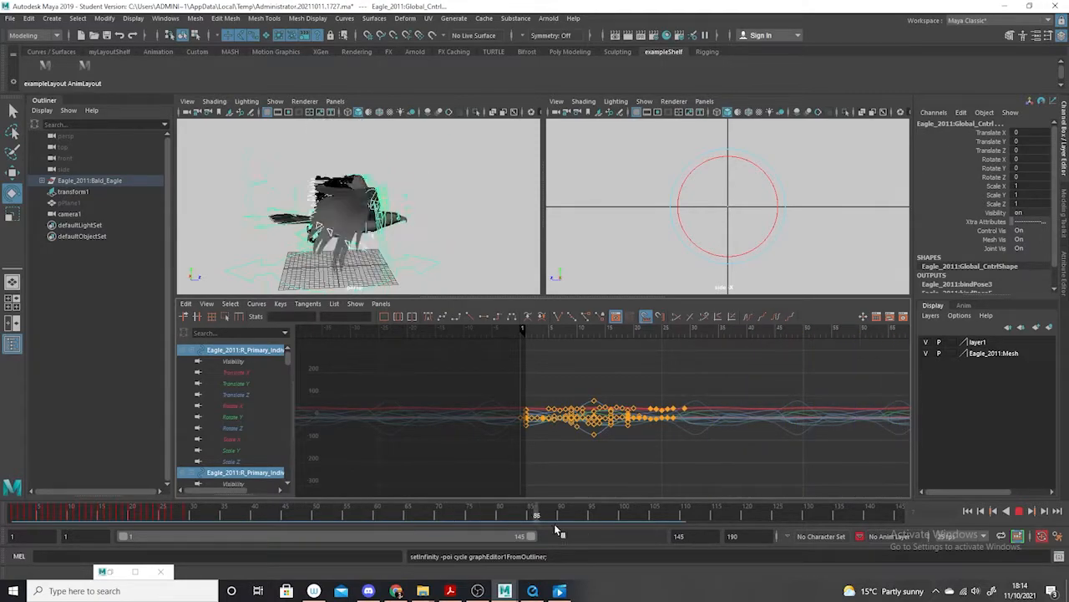
key(Escape)
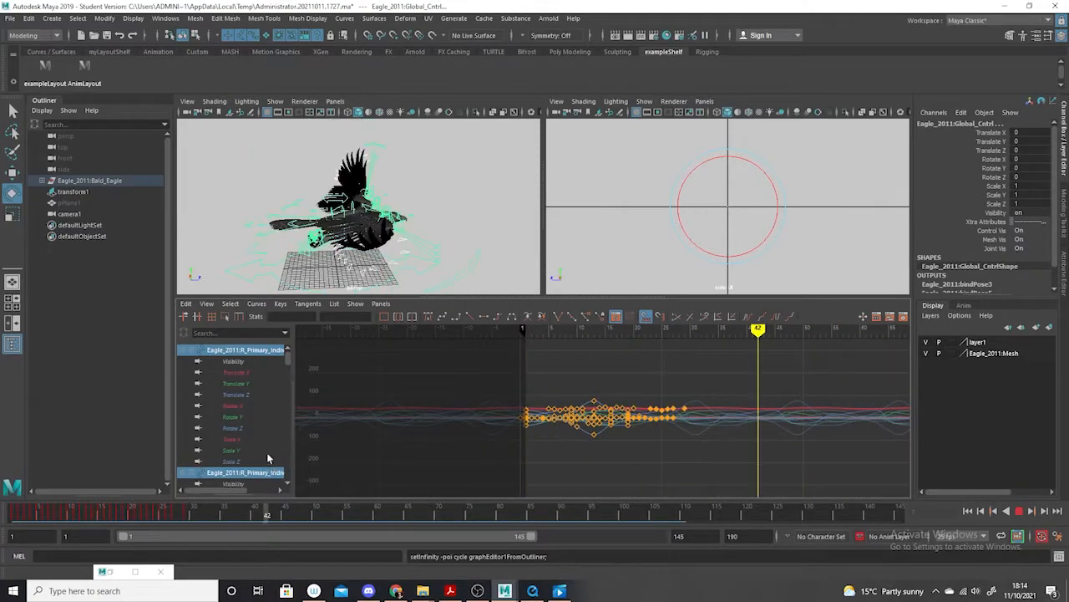
click(1021, 511)
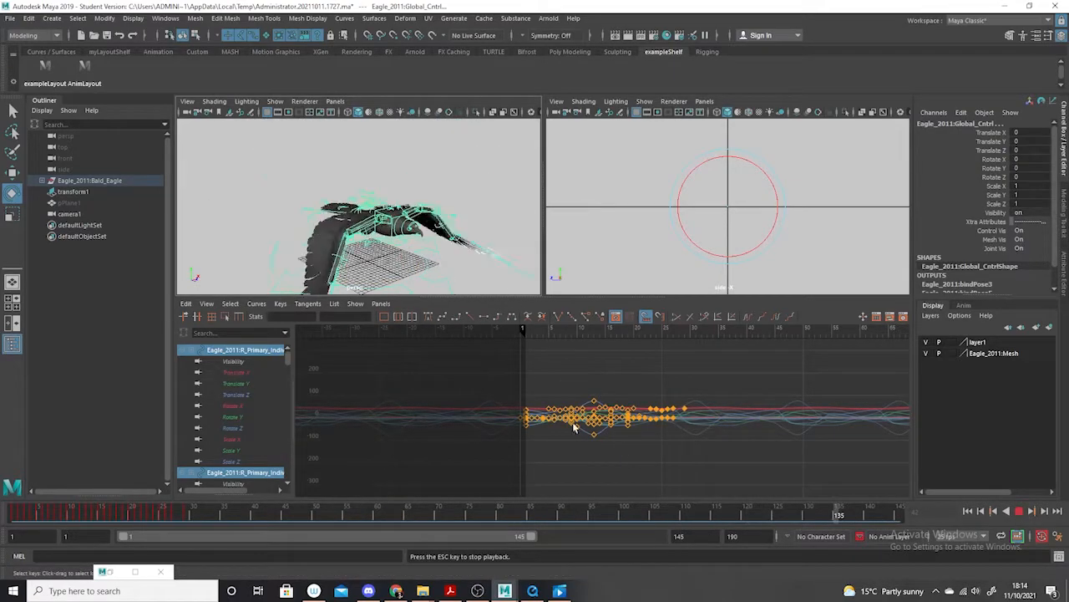
Examine the repeating flight cycle from other angles, stop playback and go to frame 39
alt+drag(426, 262, 505, 258)
alt+drag(430, 261, 422, 288)
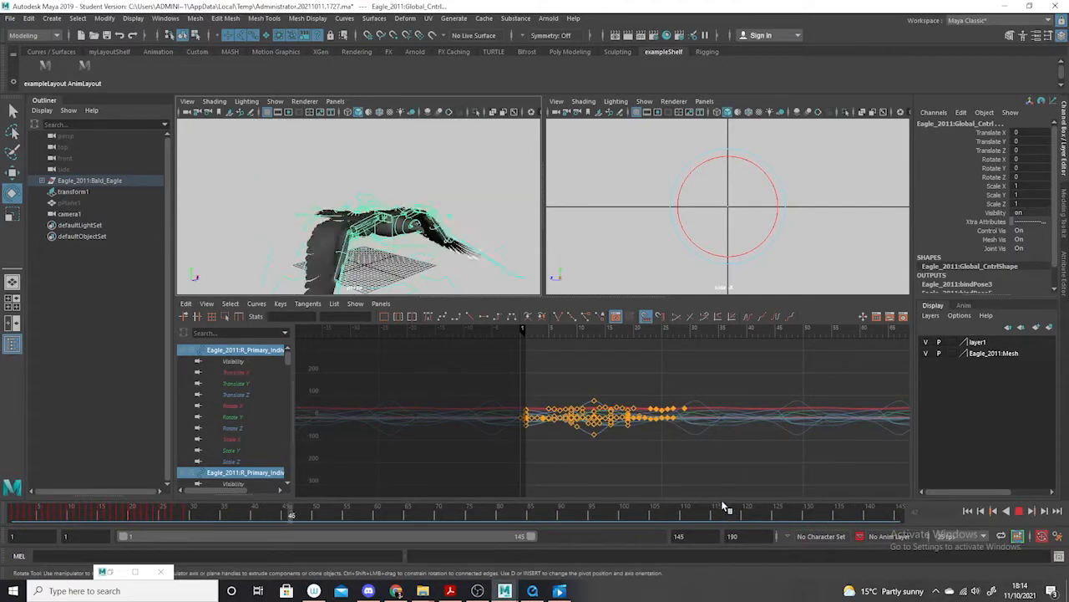
click(1023, 515)
alt+drag(391, 289, 389, 267)
scroll(412, 281, down, 4)
drag(180, 512, 248, 511)
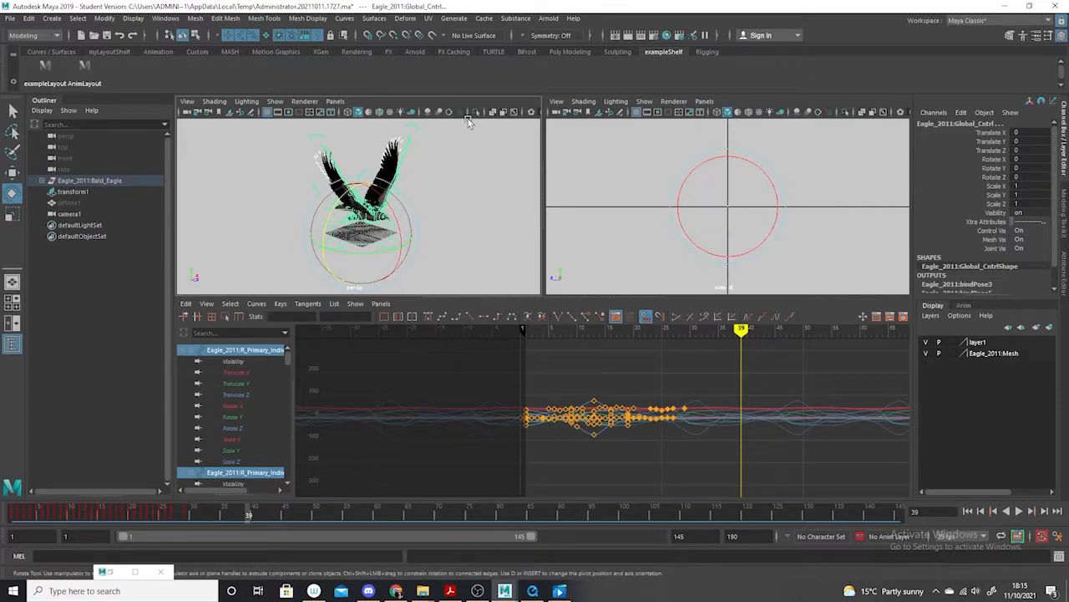
Change the second view to the orthographic top view, hide its grid and enlarge it
click(704, 101)
mouse_move(736, 137)
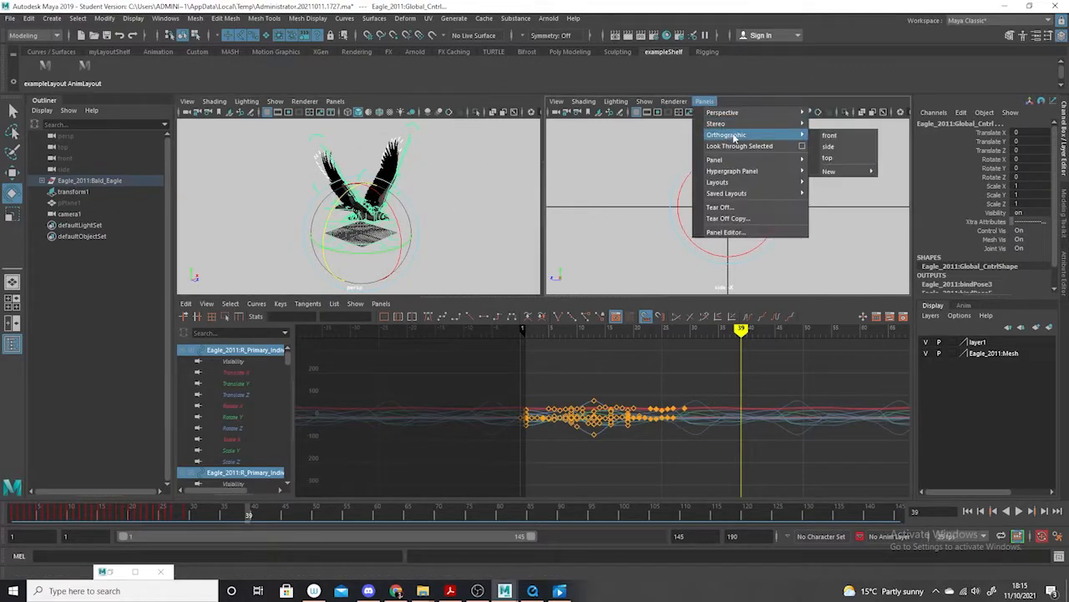
click(860, 159)
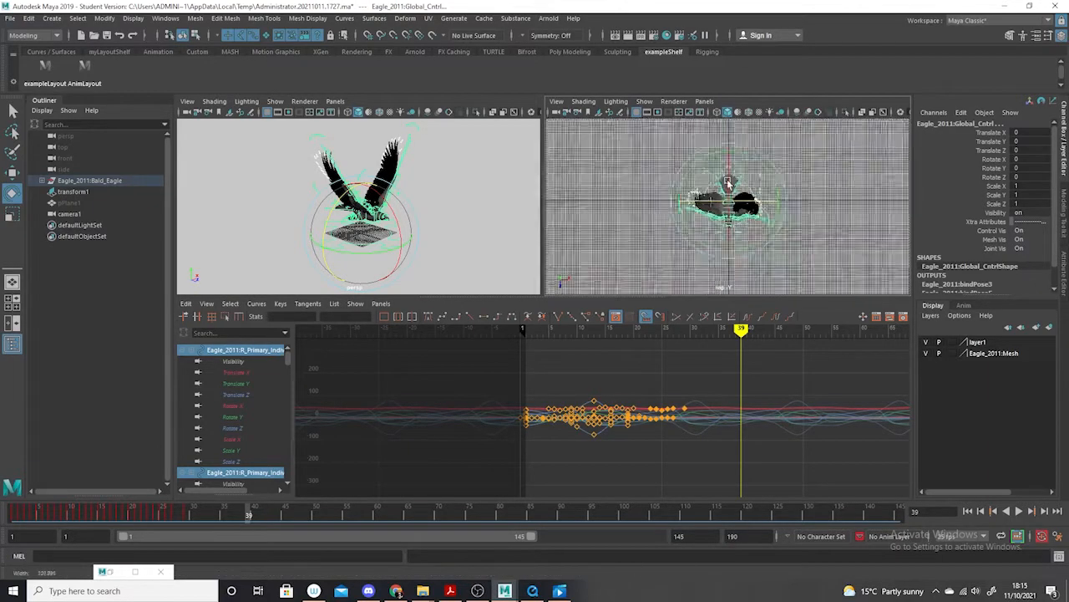
click(644, 101)
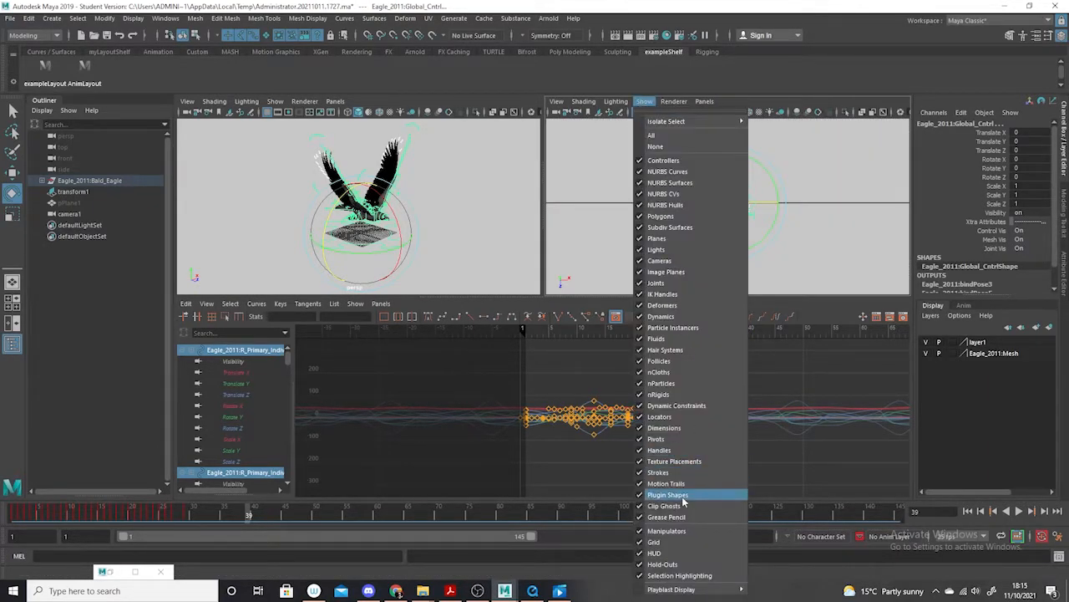
click(669, 543)
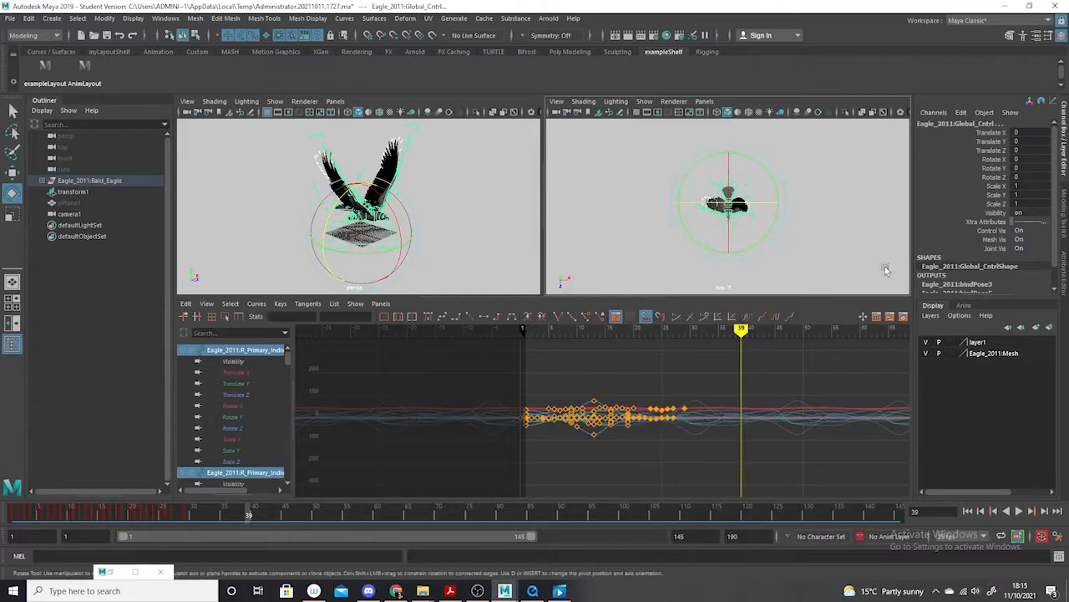
key(space)
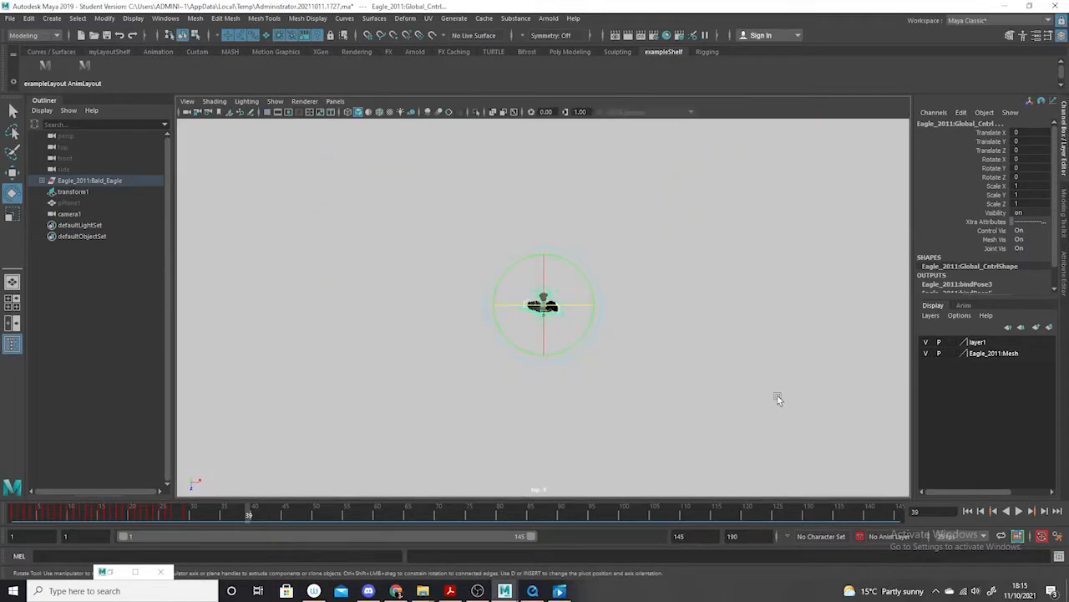
Draw a seven-point curve with the EP Curve Tool, passing through the eagle and bending off to one side in front of it
click(48, 19)
mouse_move(103, 102)
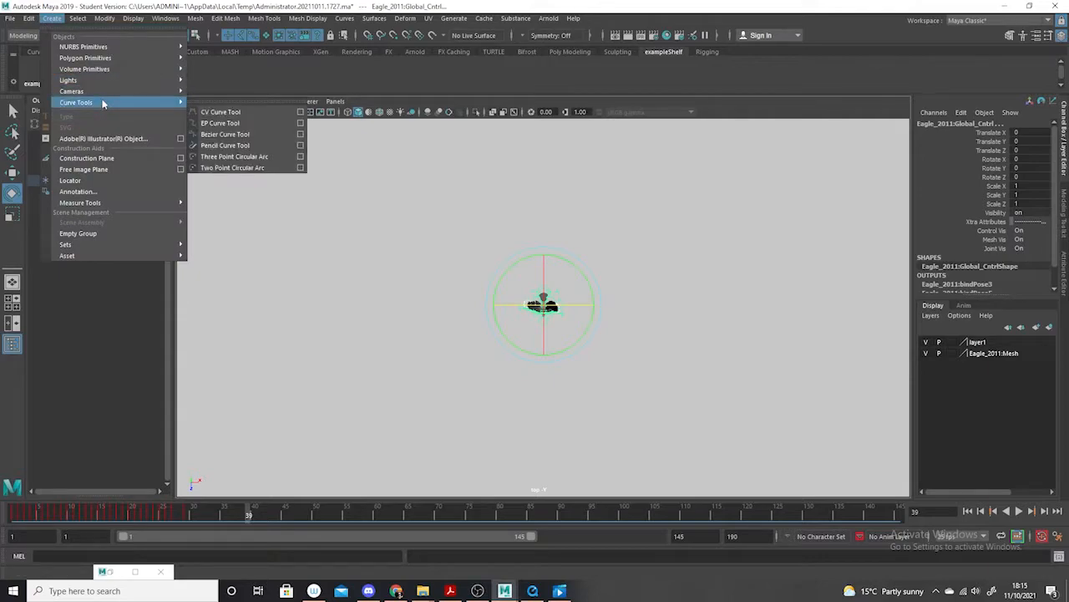
click(270, 124)
alt+right_drag(581, 241, 535, 227)
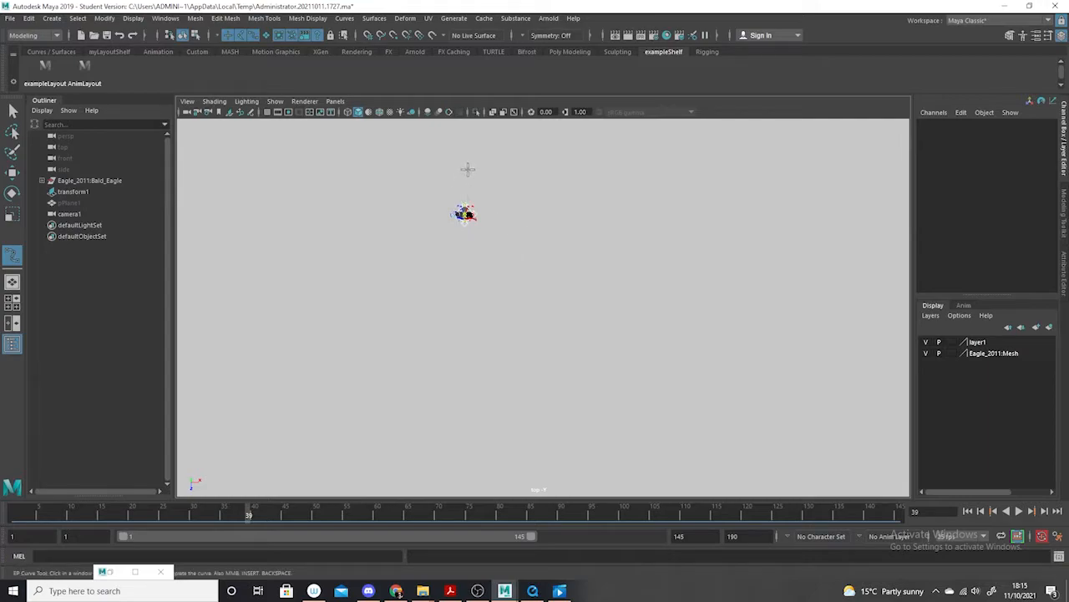
click(450, 144)
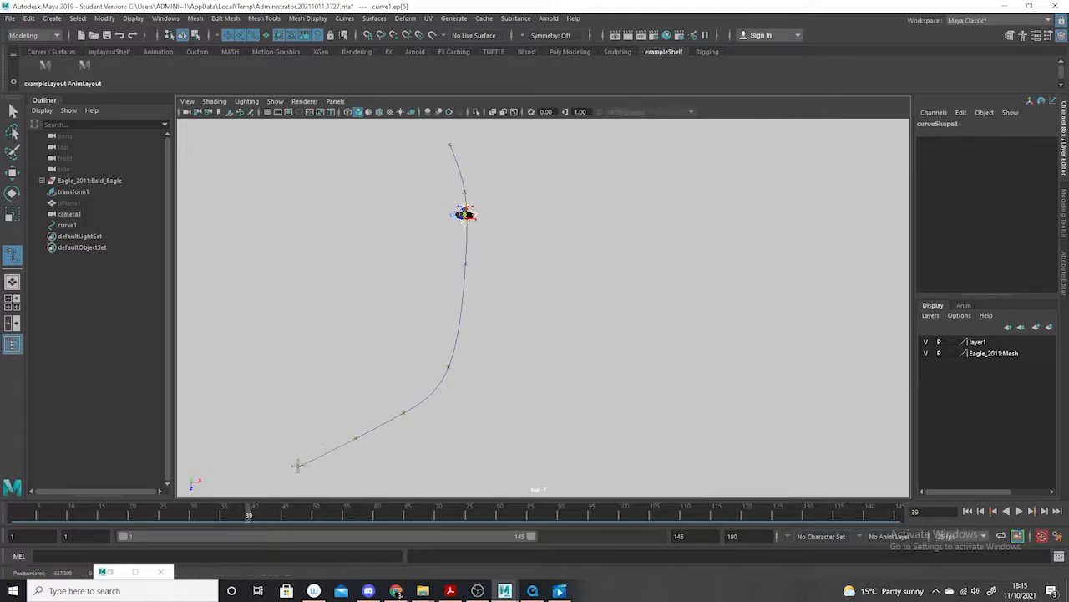
click(13, 111)
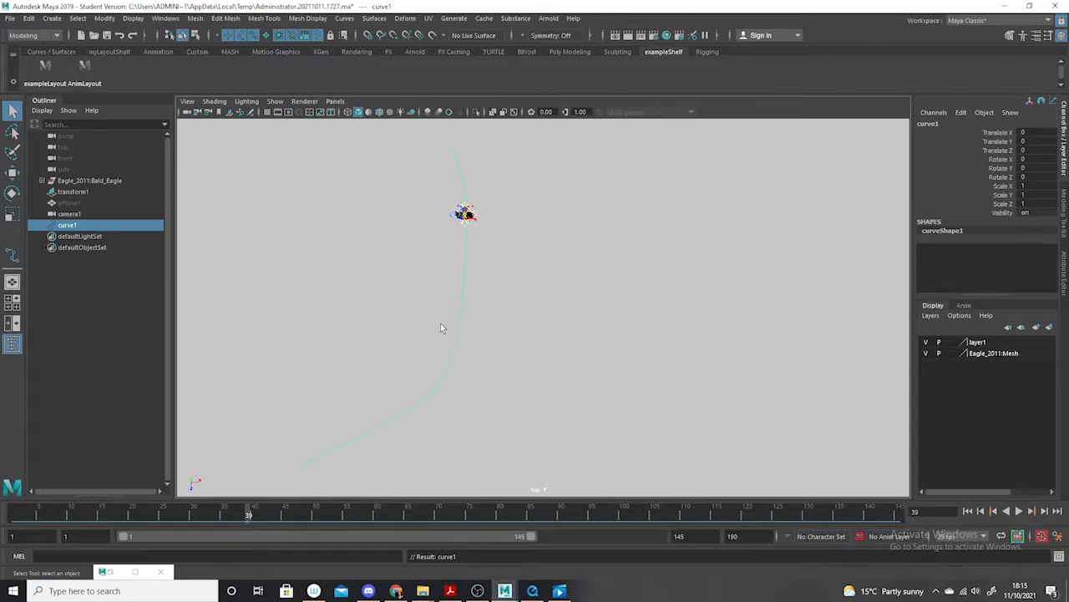
Switch the view to perspective and raise the flight path curve to a Translate Y of 30.576
click(321, 102)
mouse_move(368, 109)
click(484, 132)
scroll(577, 405, down, 8)
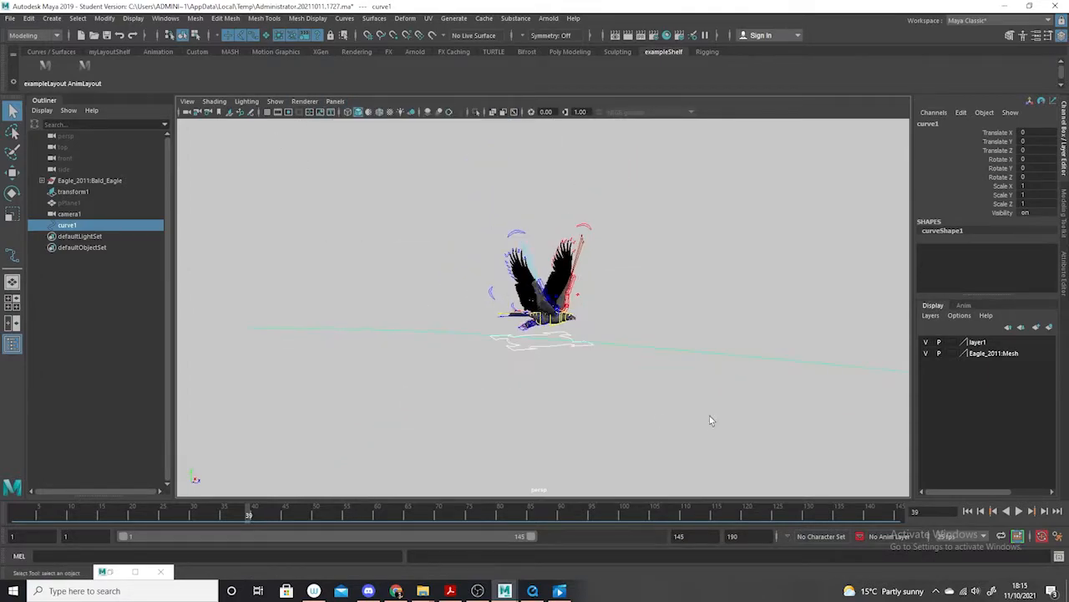
click(13, 173)
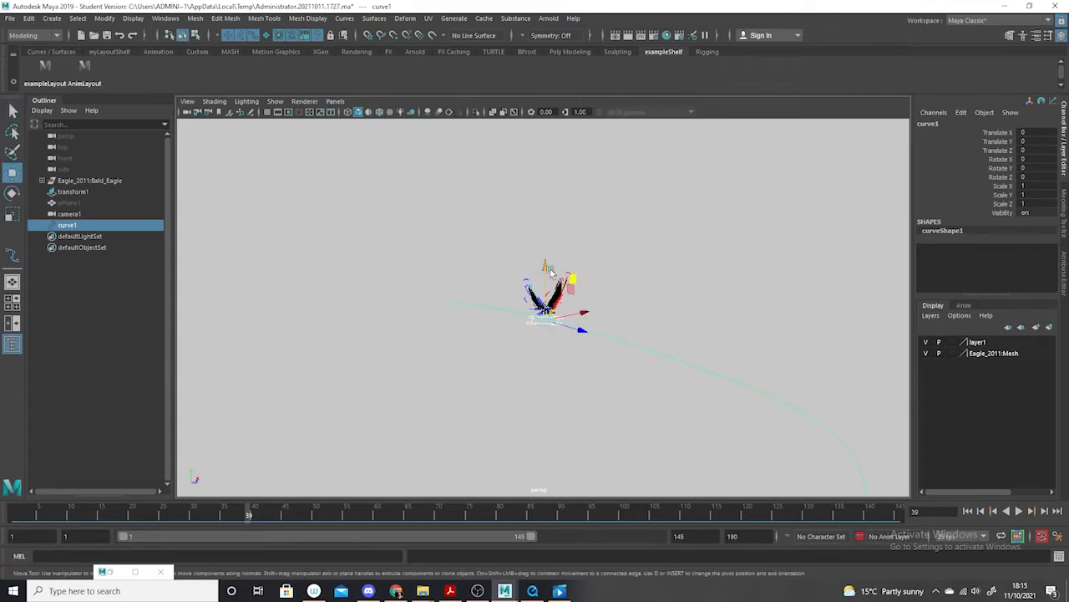
click(605, 402)
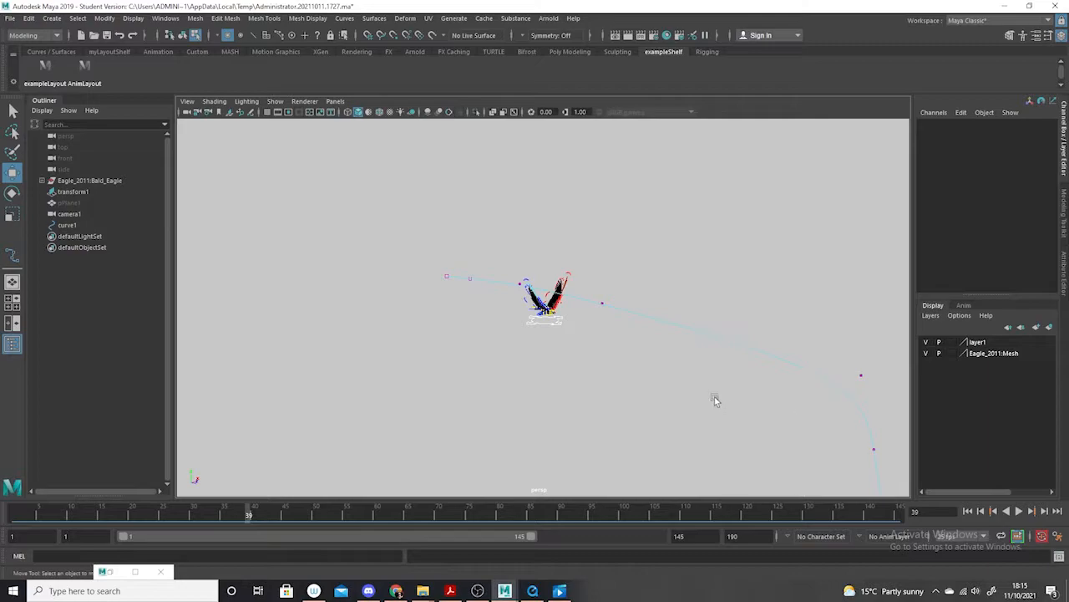
Raise the curve's control vertices ahead of the eagle so the flight path climbs
click(602, 304)
alt+drag(693, 418, 665, 389)
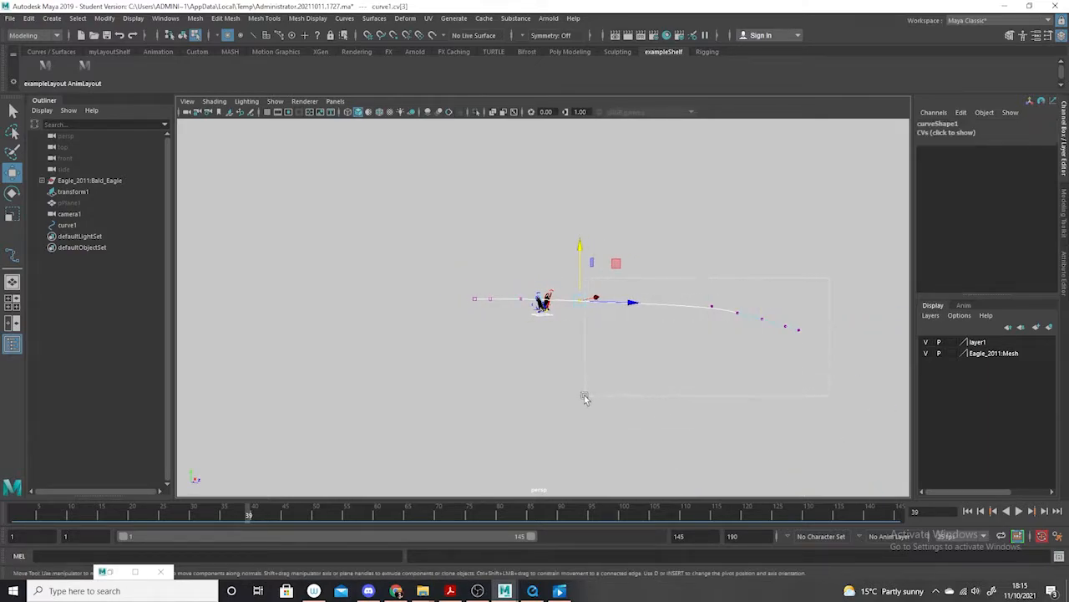
drag(667, 263, 668, 233)
click(741, 323)
drag(833, 254, 692, 327)
drag(753, 234, 757, 222)
Adjust the height of the curve's last three control vertices (cv[6:8]) and return to object selection
click(818, 261)
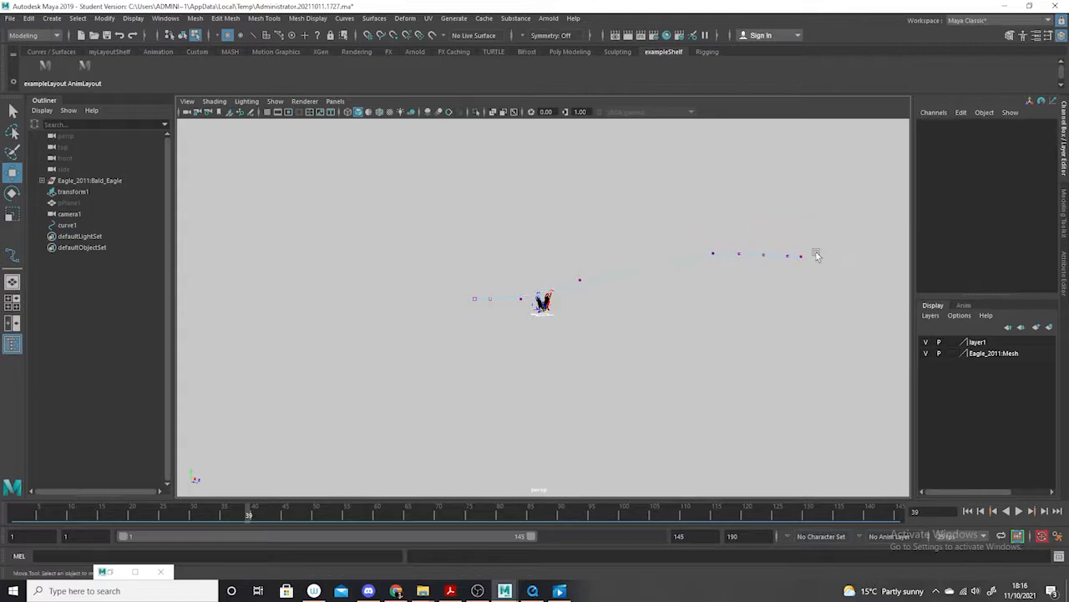
drag(763, 278, 763, 278)
drag(785, 207, 787, 208)
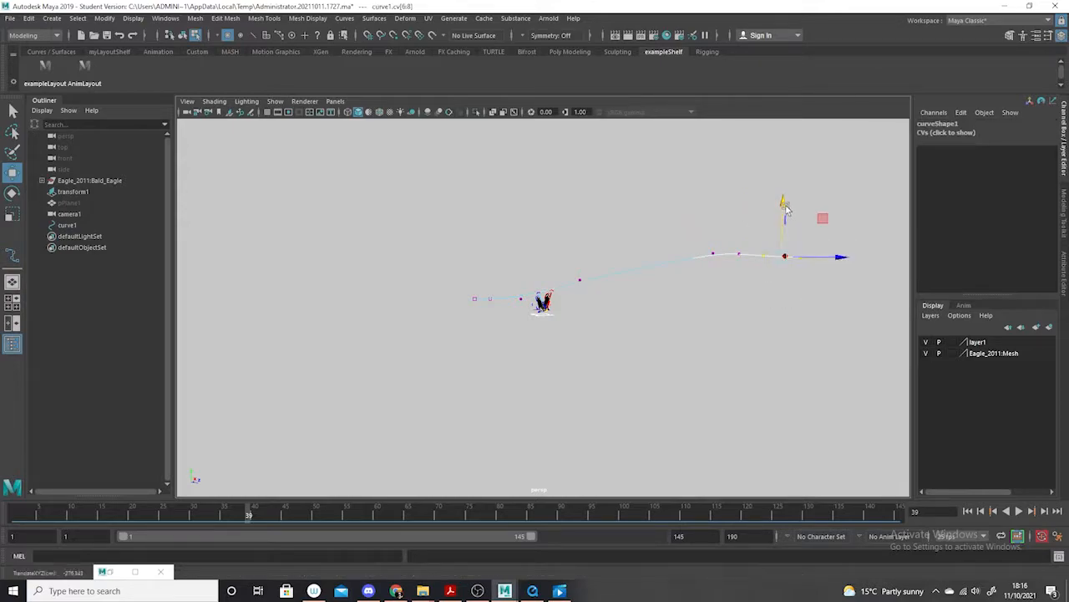
alt+drag(823, 296, 769, 385)
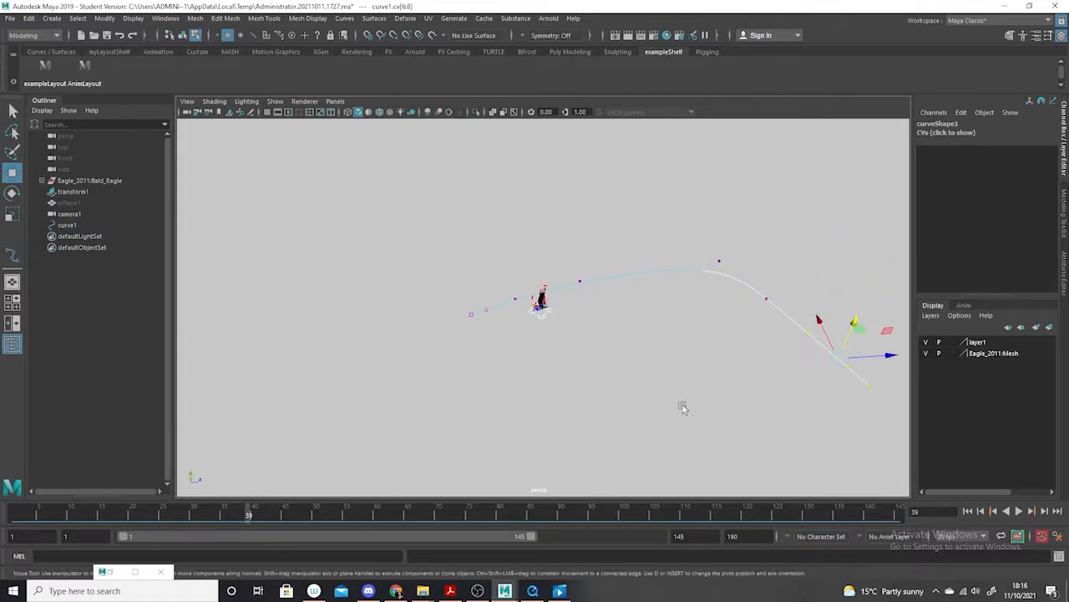
key(F8)
alt+right_drag(602, 405, 615, 348)
alt+drag(588, 374, 309, 347)
alt+drag(518, 305, 615, 401)
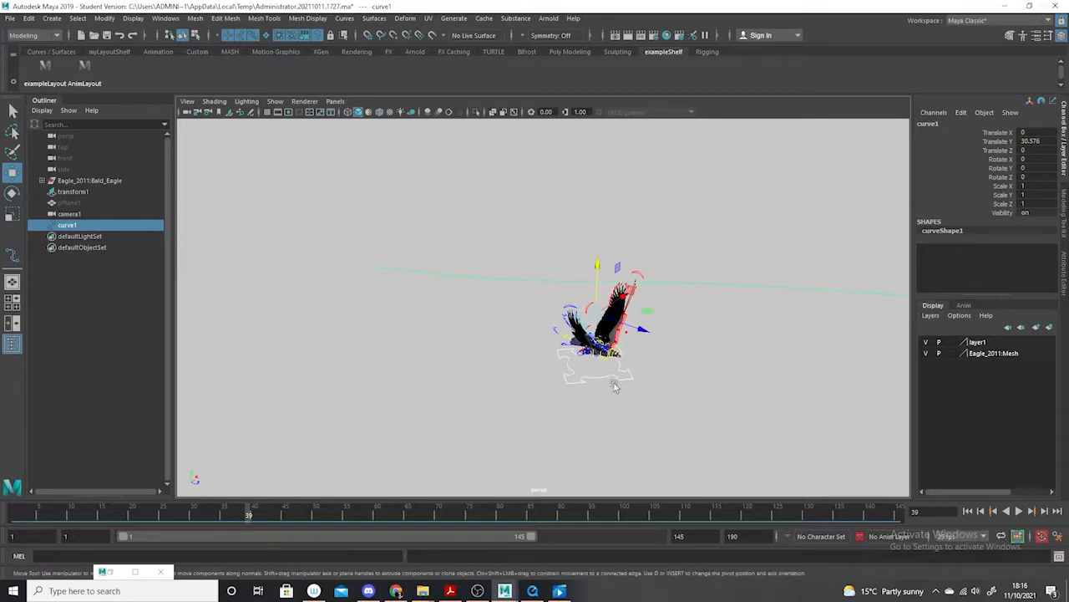
Create a locator at the origin and rename it pathLocator
click(52, 18)
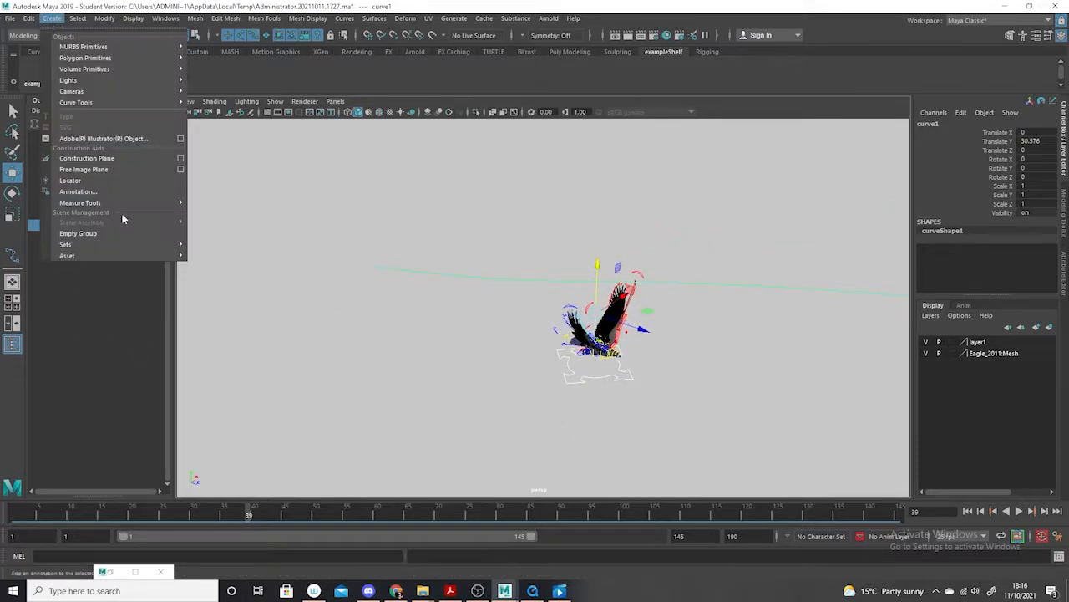
click(121, 182)
double_click(73, 237)
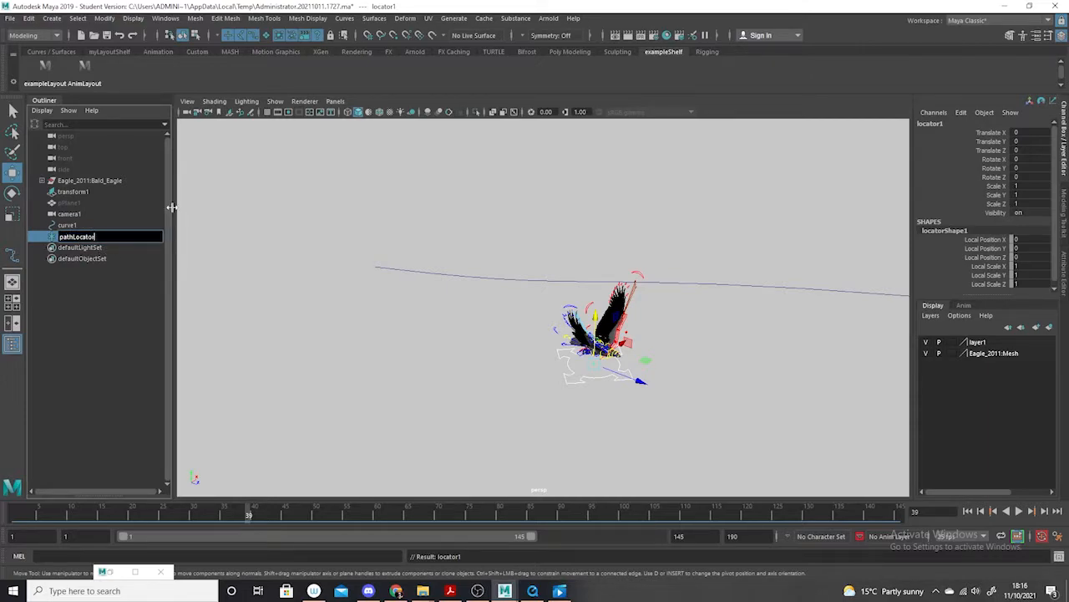
text(pathLocator)
key(Return)
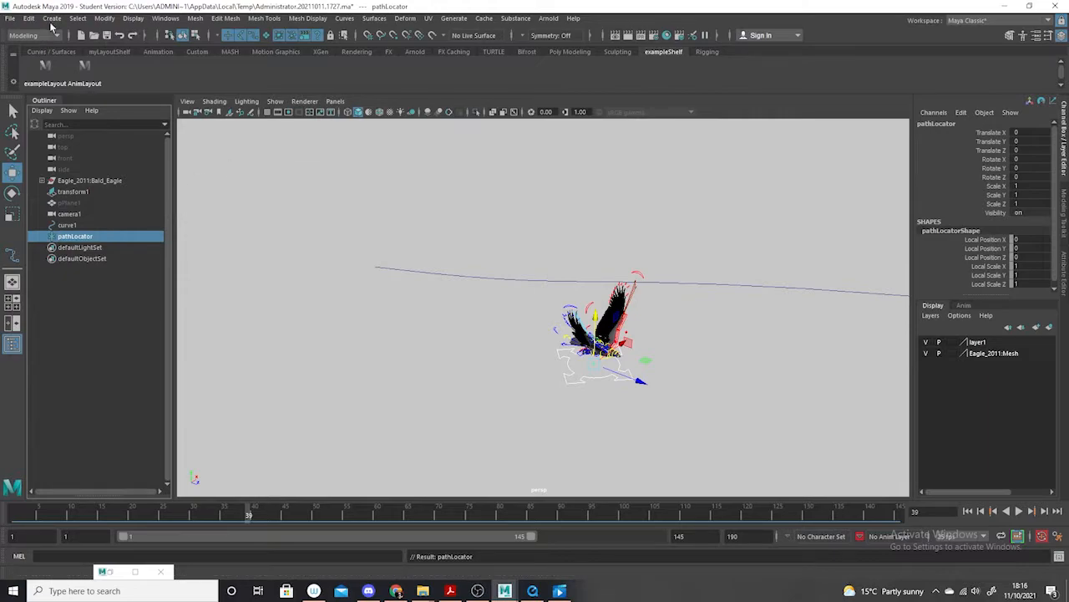
Set pathLocator's scale to 5 on X, Y and Z
click(276, 101)
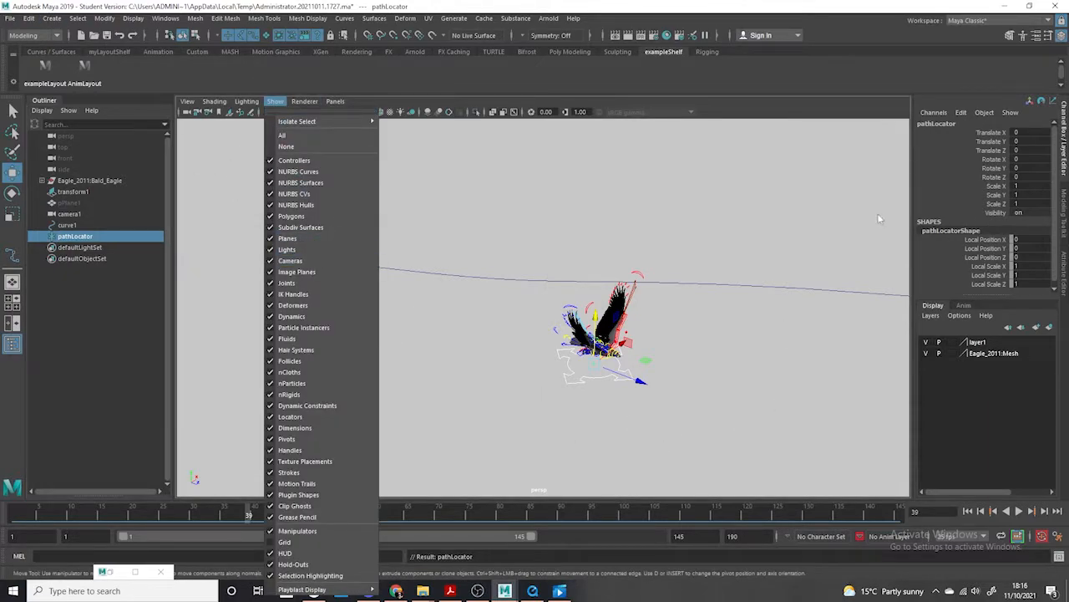
drag(1027, 185, 1027, 195)
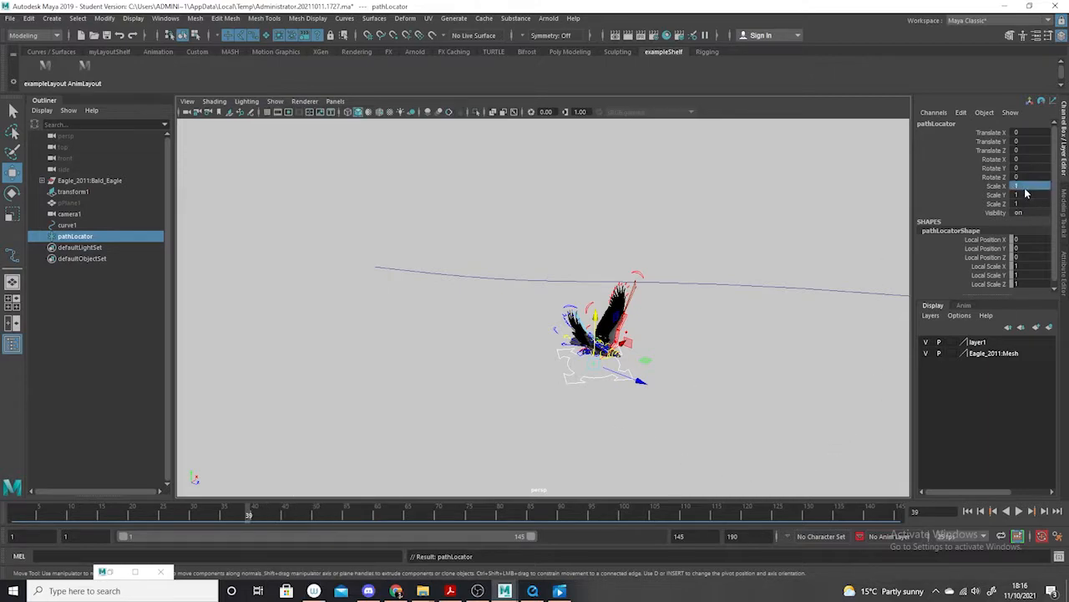
key(Return)
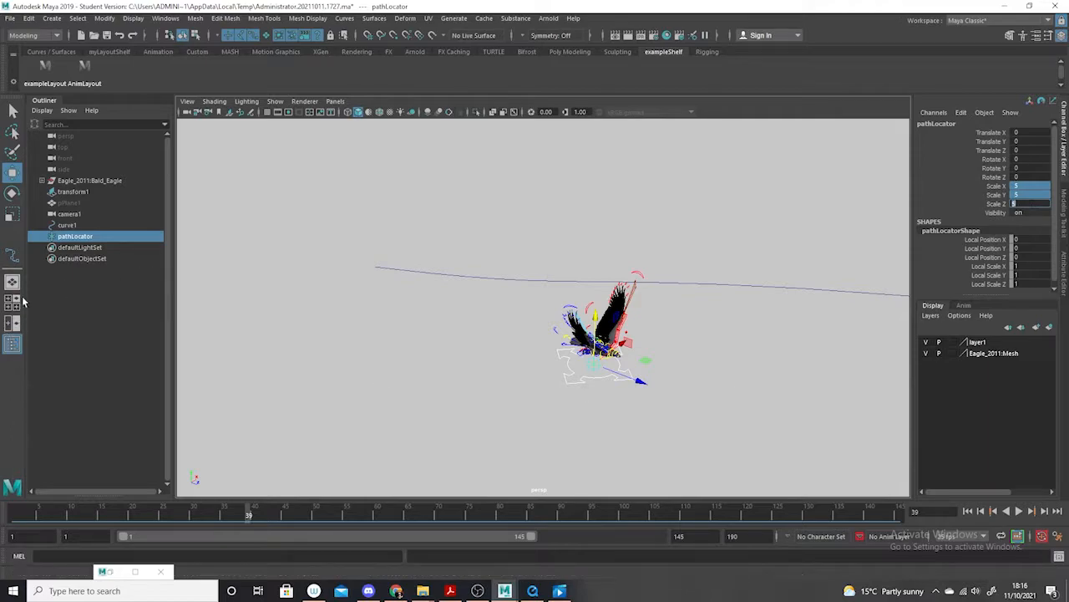
Create a second locator at the origin and set its scale to 5 on X, Y and Z
click(52, 18)
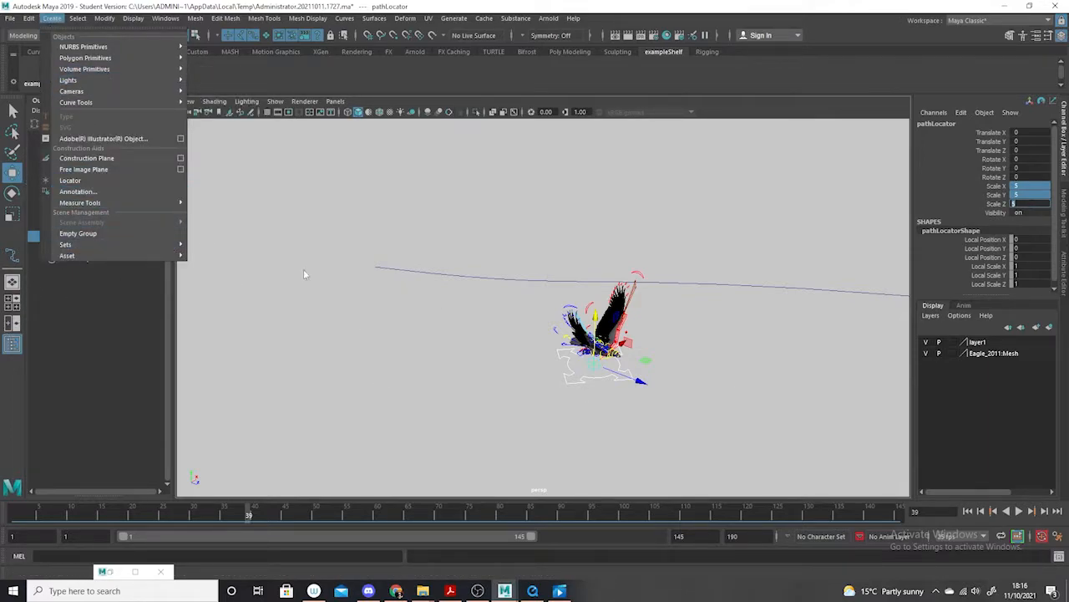
click(69, 181)
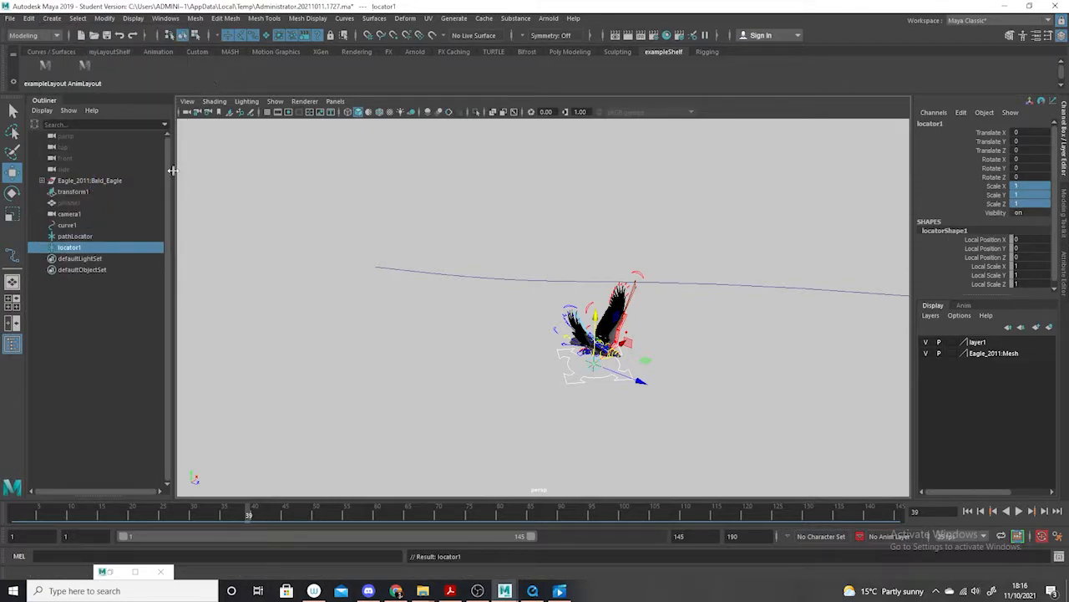
double_click(1031, 204)
text(5)
key(Return)
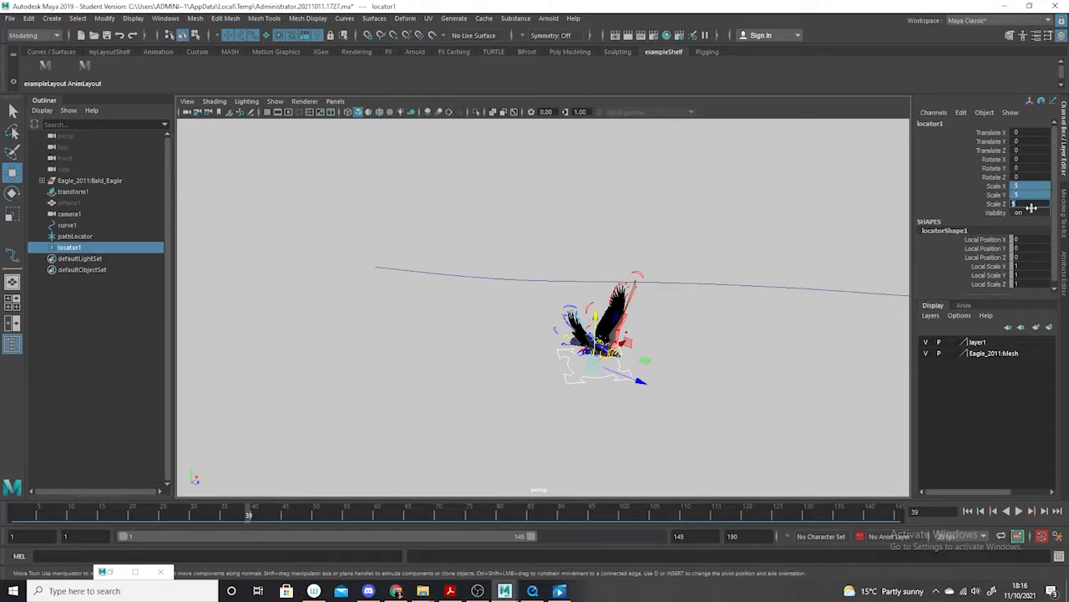
Rename the second locator ctrlLocator and parent it under pathLocator
double_click(74, 248)
text(d)
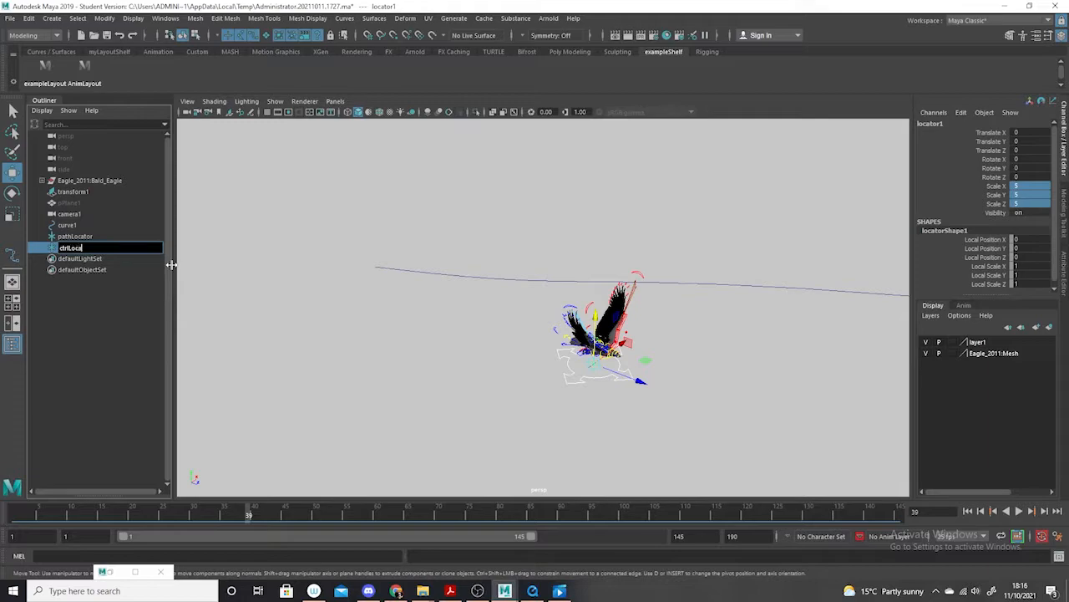
key(Return)
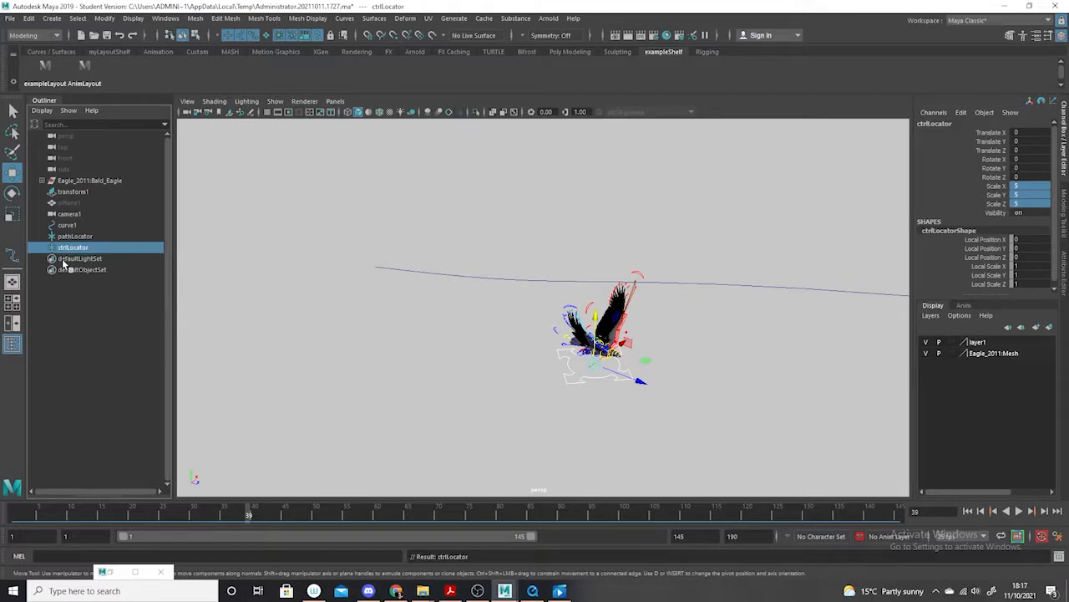
drag(73, 250, 74, 238)
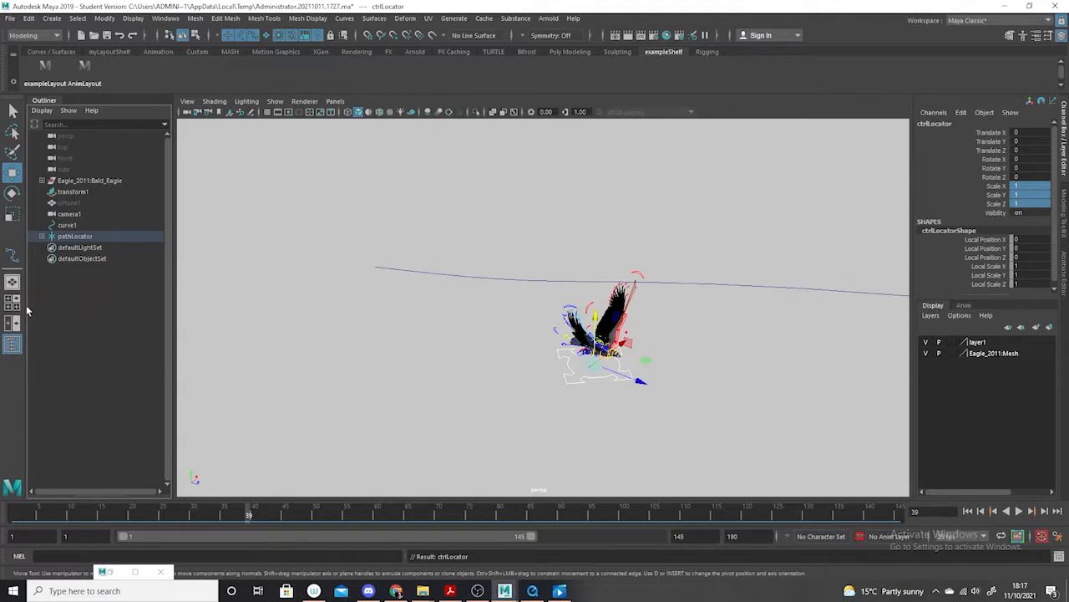
click(42, 238)
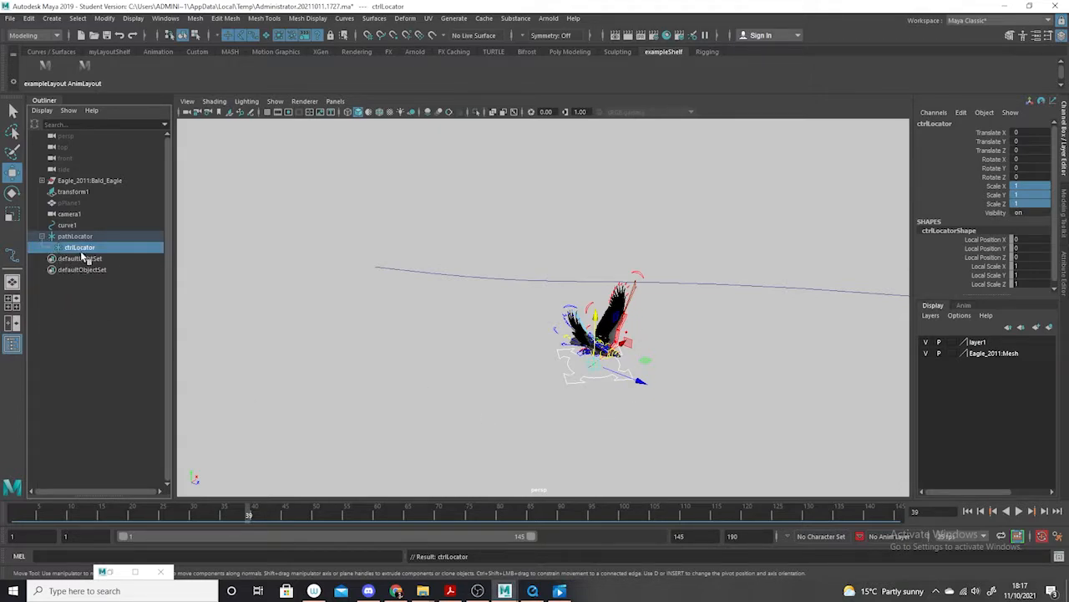
Raise ctrlLocator straight up from the origin to just above the eagle's back
alt+right_drag(649, 343, 689, 417)
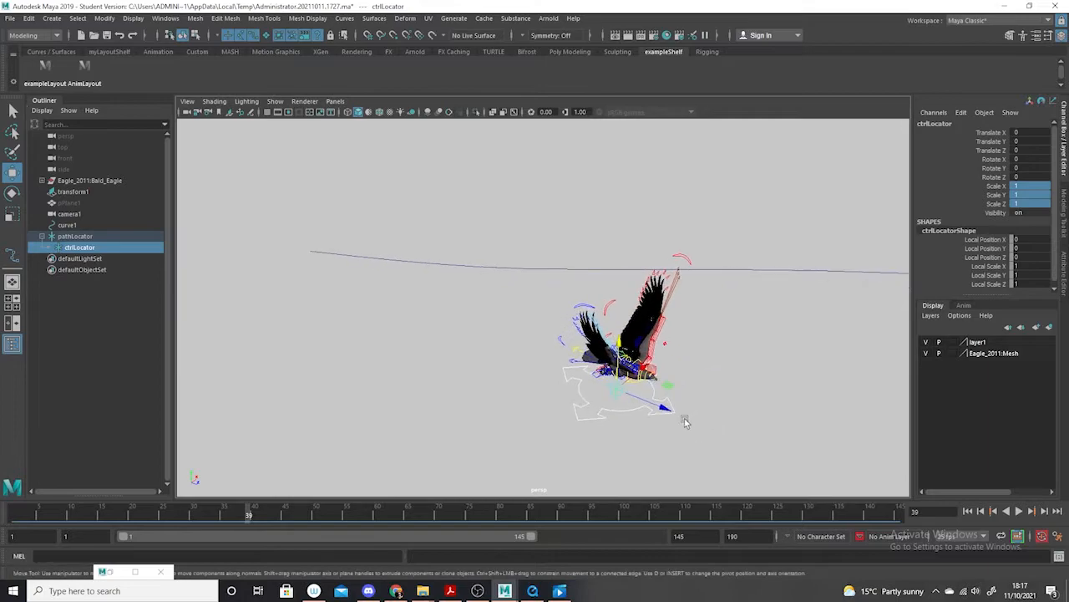
alt+drag(676, 405, 591, 362)
alt+right_drag(591, 363, 628, 430)
alt+drag(628, 430, 605, 382)
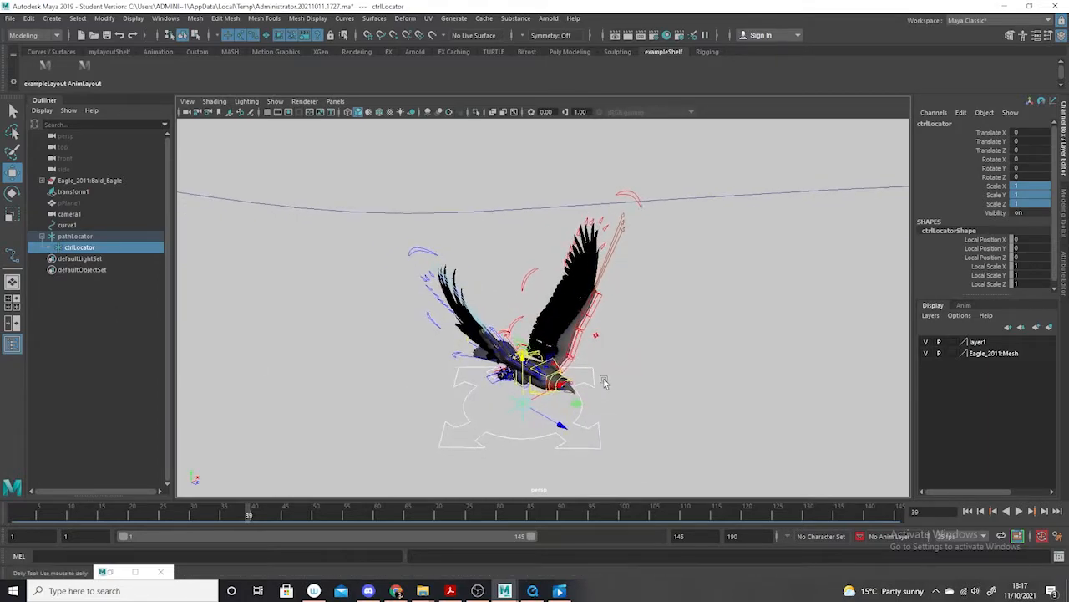
alt+right_drag(604, 382, 583, 442)
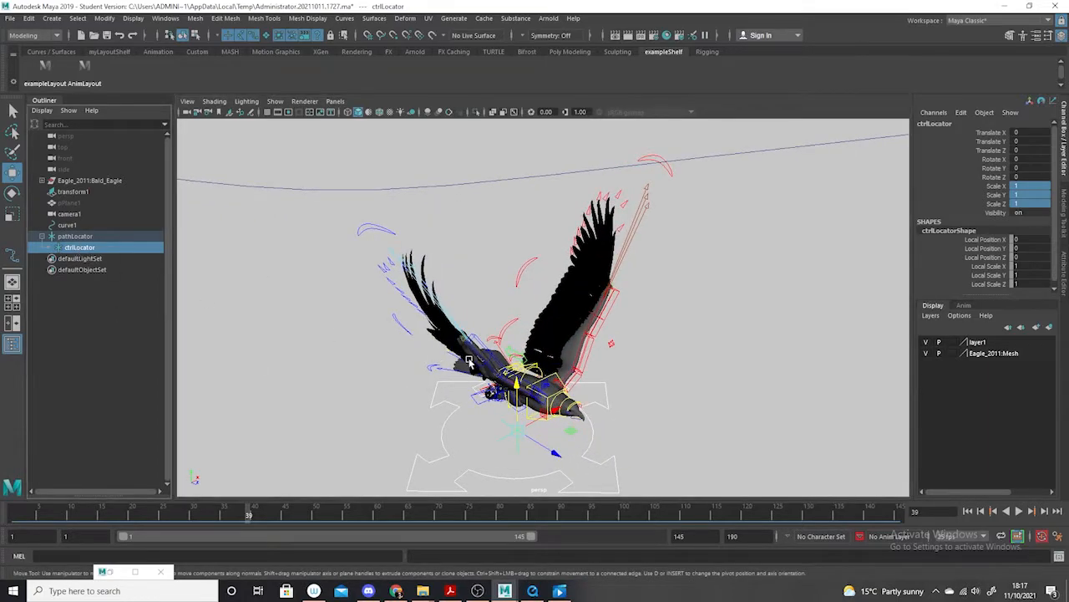
drag(518, 386, 517, 315)
alt+right_drag(525, 361, 546, 410)
alt+drag(546, 410, 523, 391)
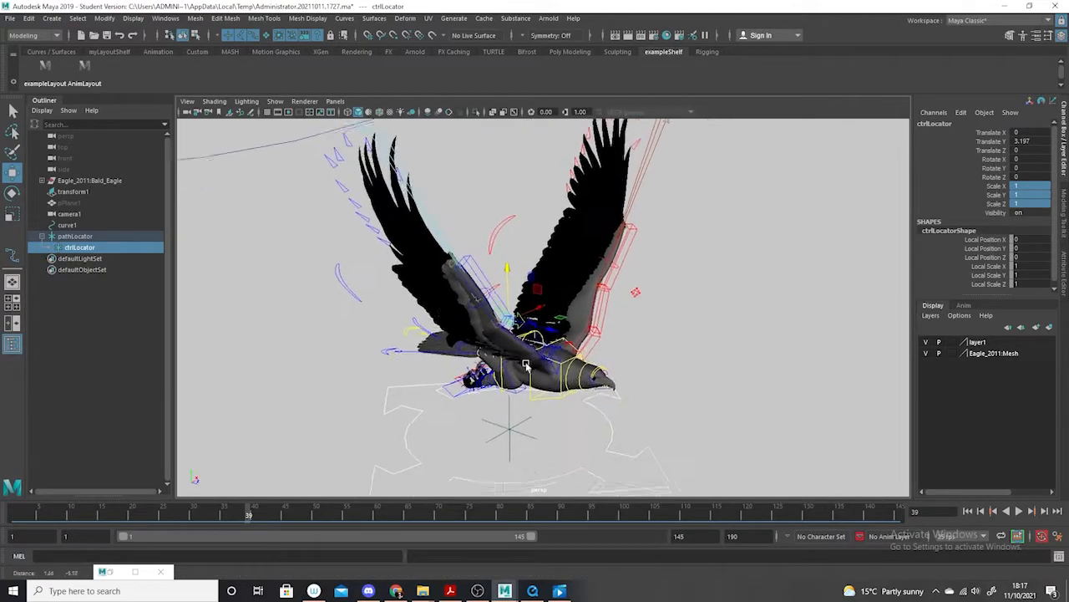
alt+right_drag(523, 391, 537, 449)
alt+drag(537, 449, 523, 455)
Lower ctrlLocator slightly towards the eagle's back, to a Translate Y of 2.939
click(457, 325)
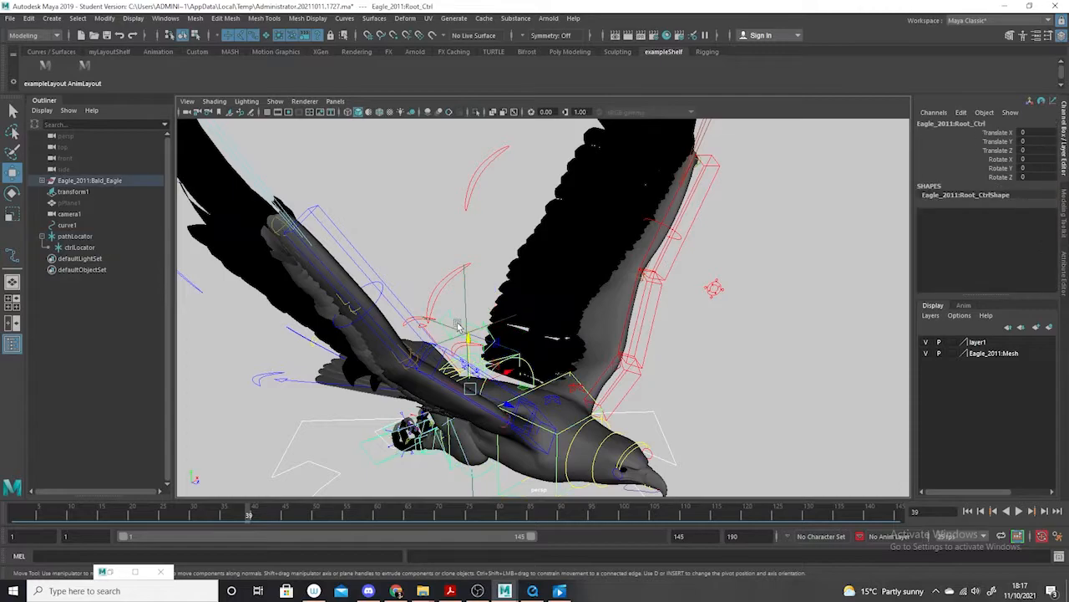
alt+drag(480, 385, 463, 344)
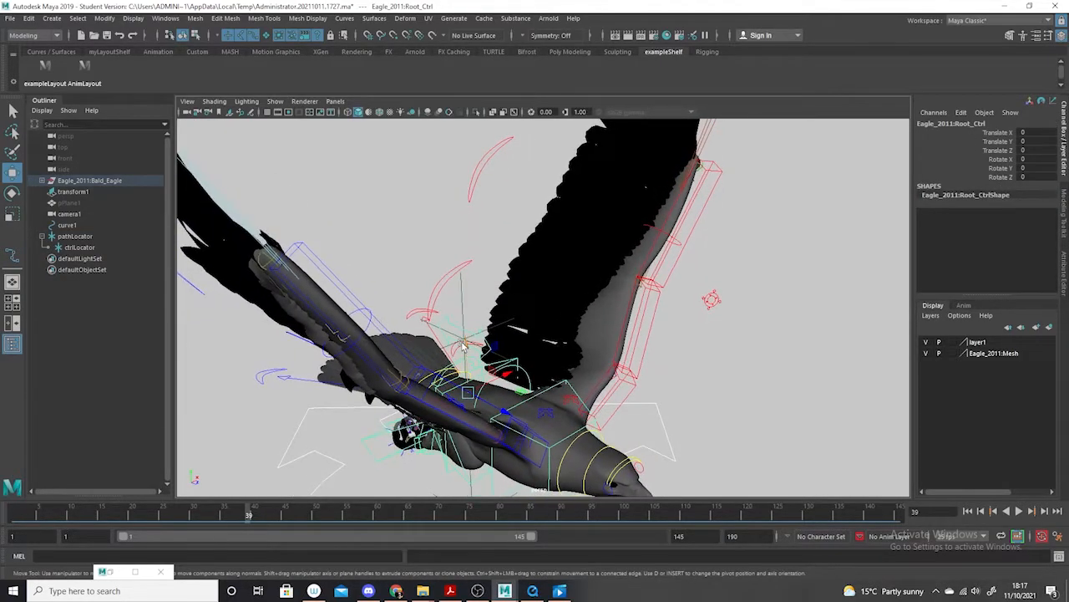
click(468, 333)
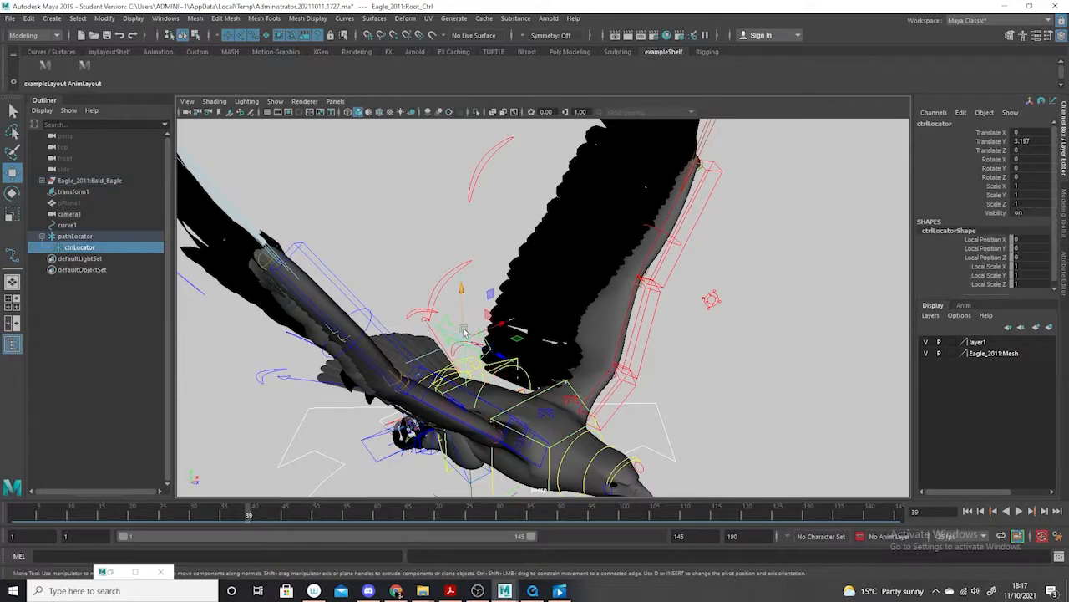
drag(462, 301, 464, 321)
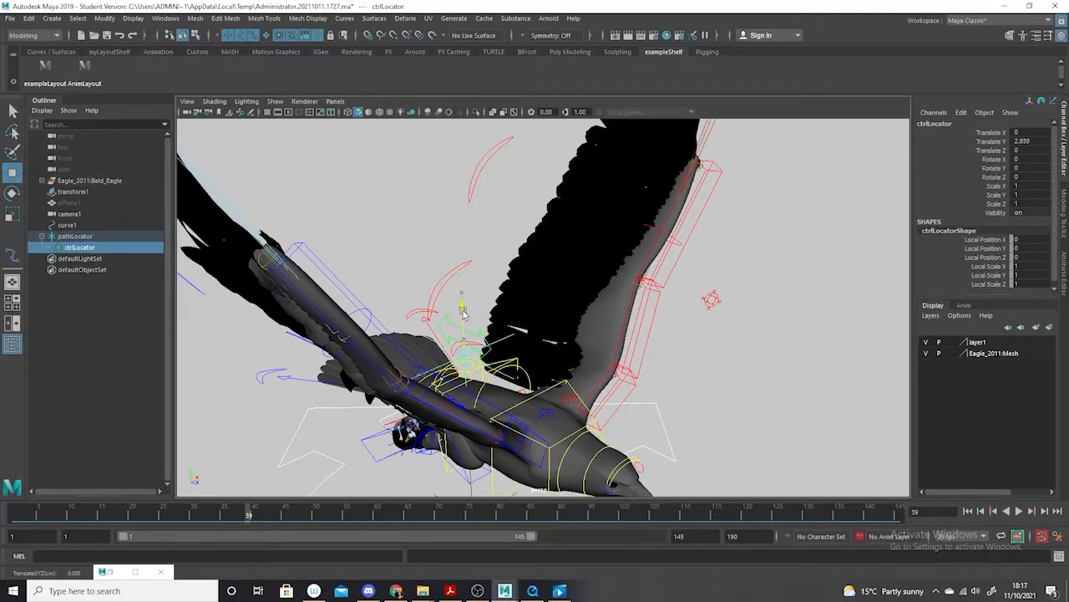
Parent-constrain the eagle's Root_Ctrl to ctrlLocator with Maintain offset enabled and all translate and rotate axes constrained
click(13, 109)
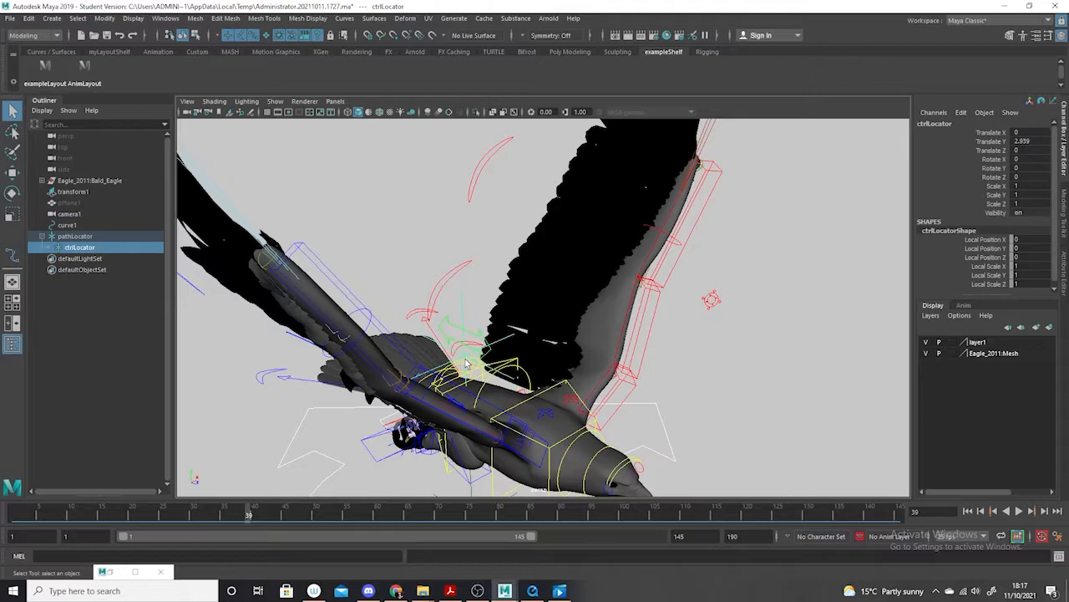
click(450, 328)
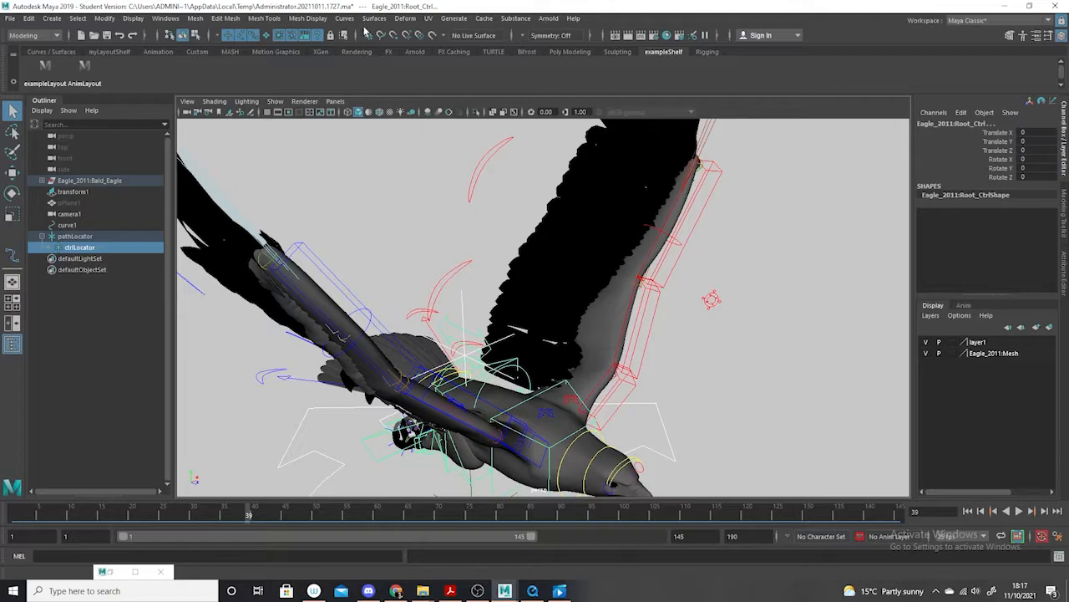
click(57, 35)
click(32, 74)
click(313, 19)
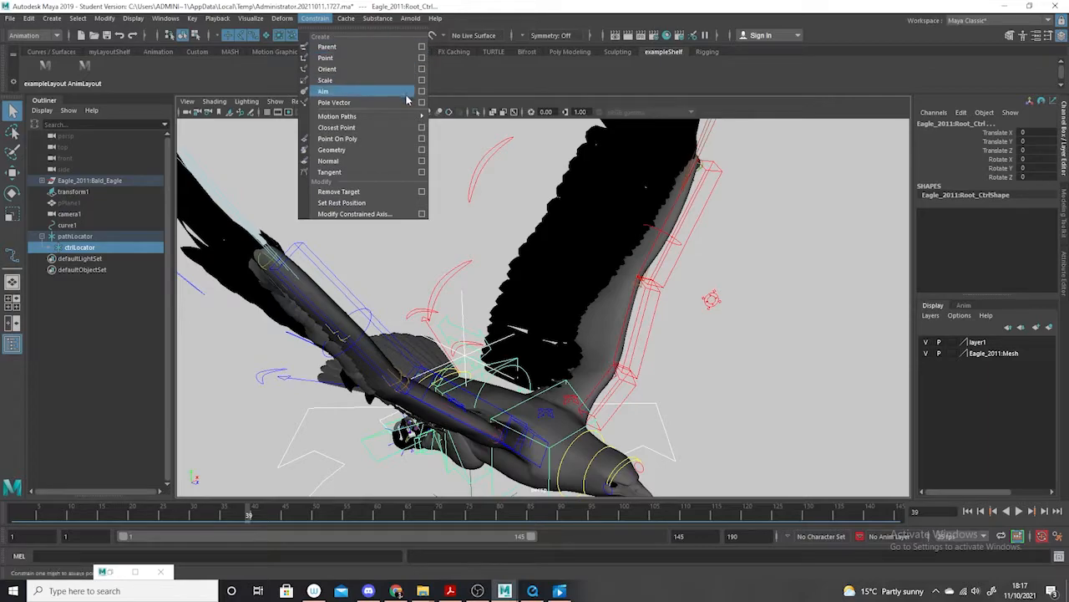
click(422, 47)
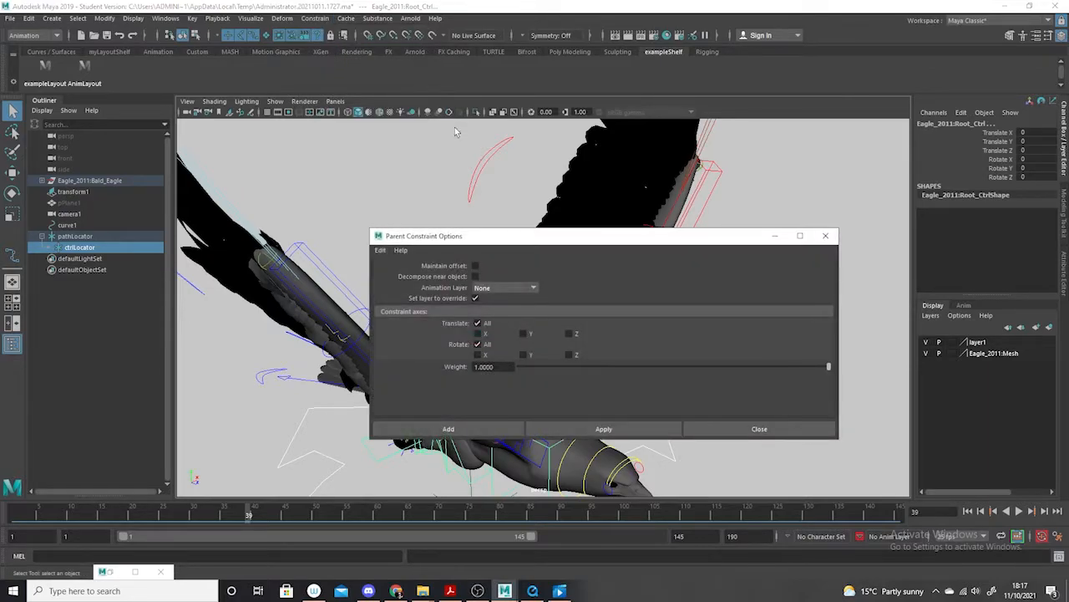
click(476, 266)
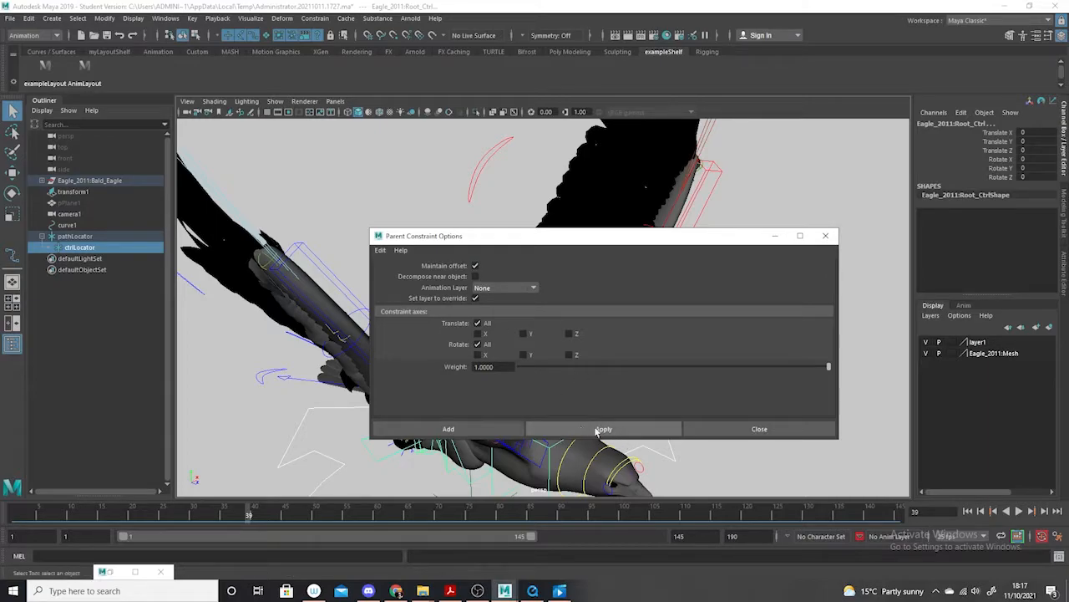
drag(596, 242, 841, 211)
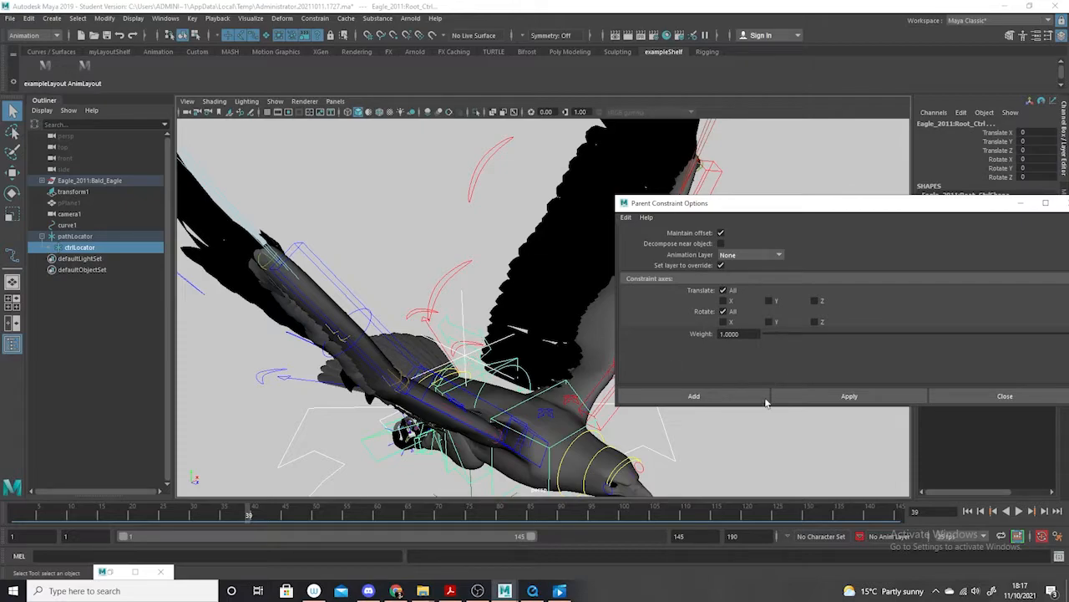
click(848, 397)
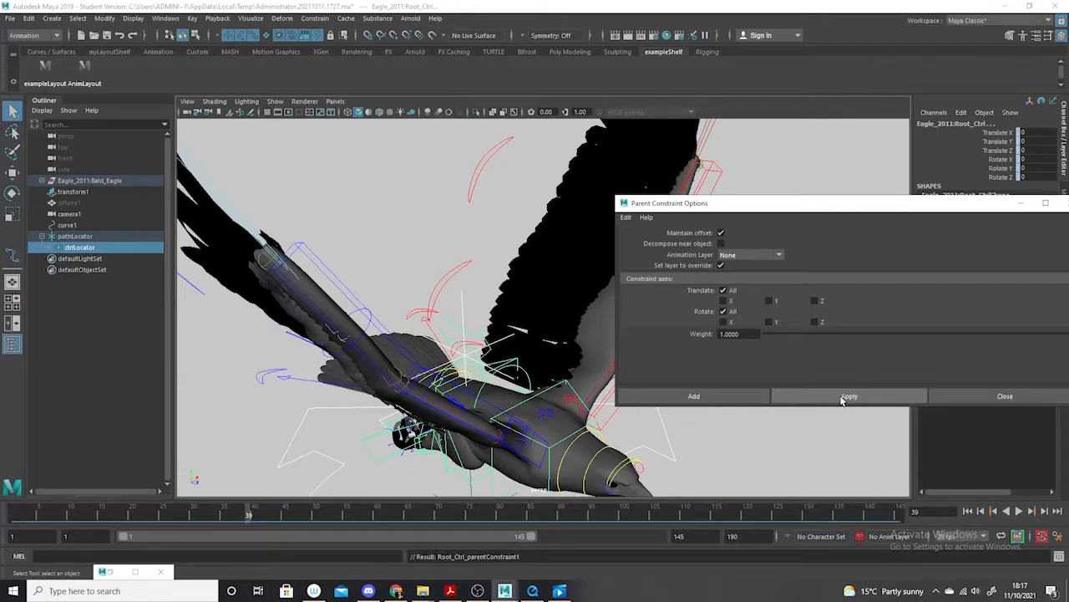
drag(979, 213, 842, 210)
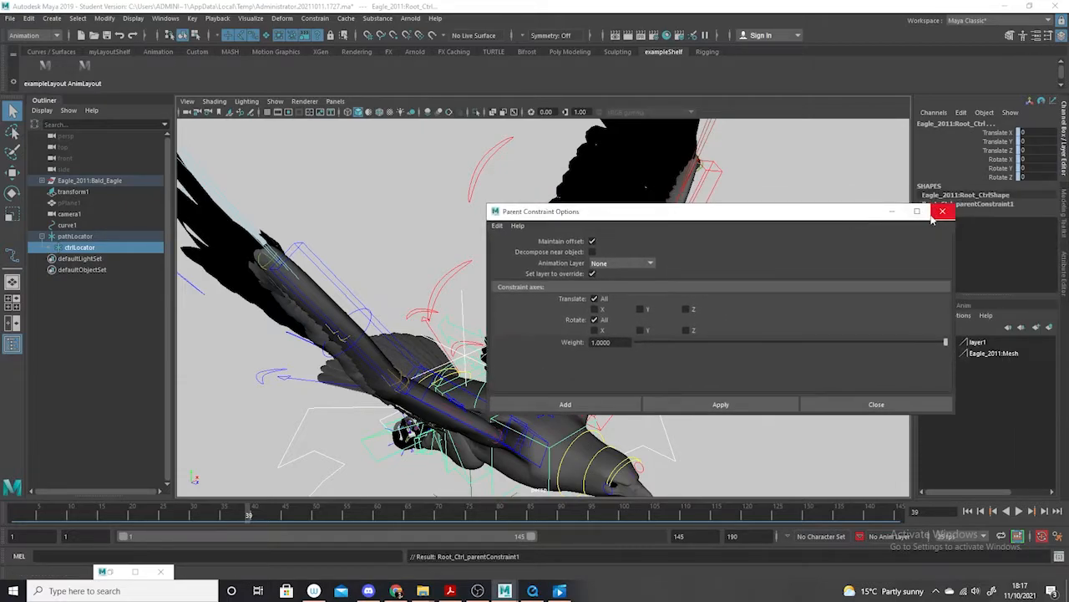
click(943, 210)
Rotate ctrlLocator to test whether the eagle follows it, and undo the rotation
key(e)
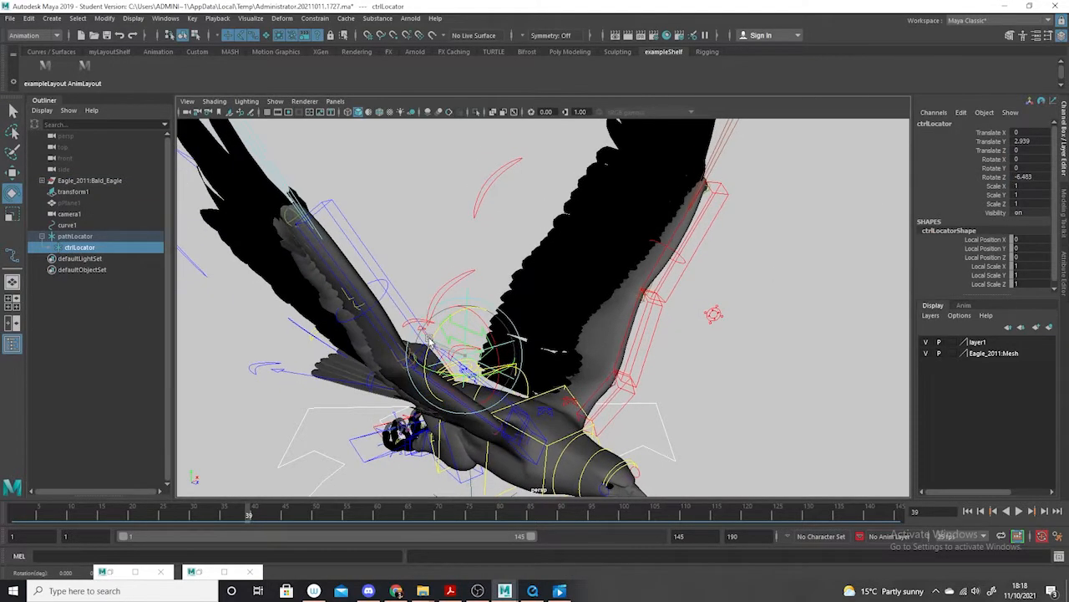
drag(426, 345, 429, 346)
alt+drag(681, 442, 735, 380)
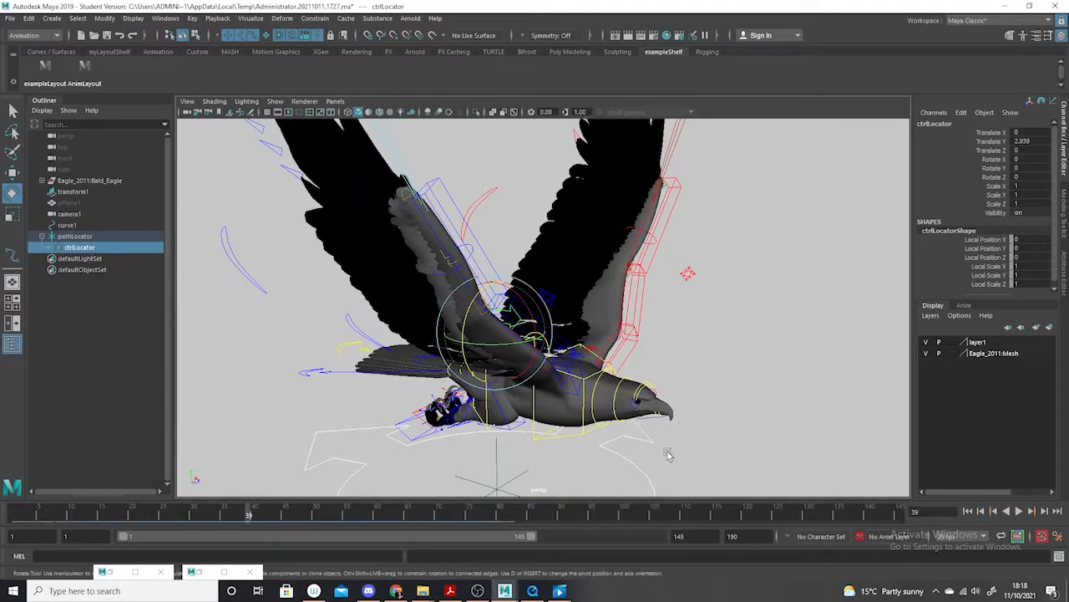
alt+drag(671, 454, 716, 432)
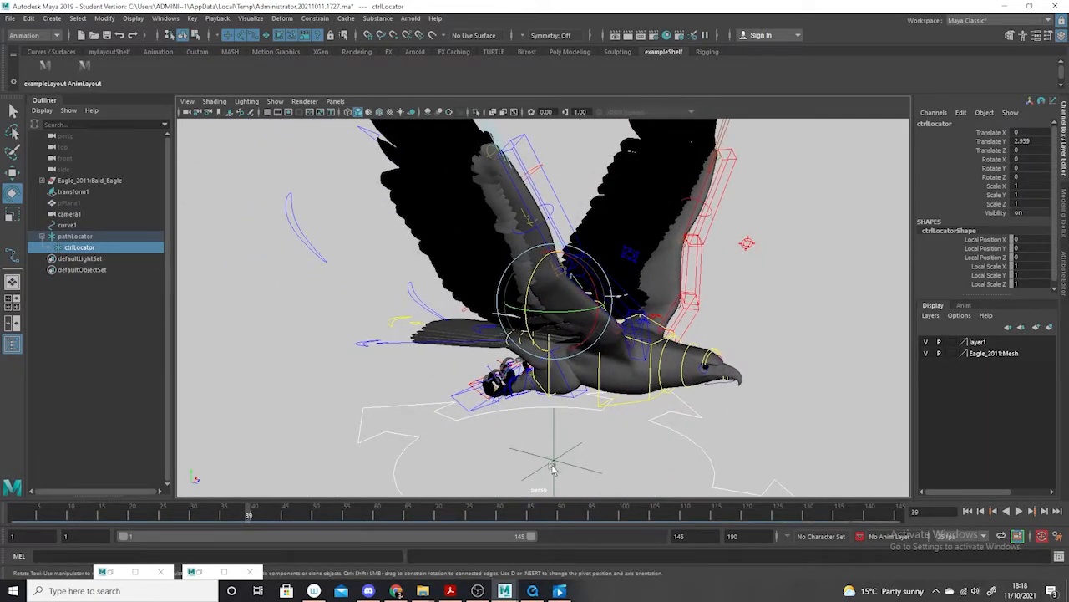
alt+drag(601, 451, 539, 469)
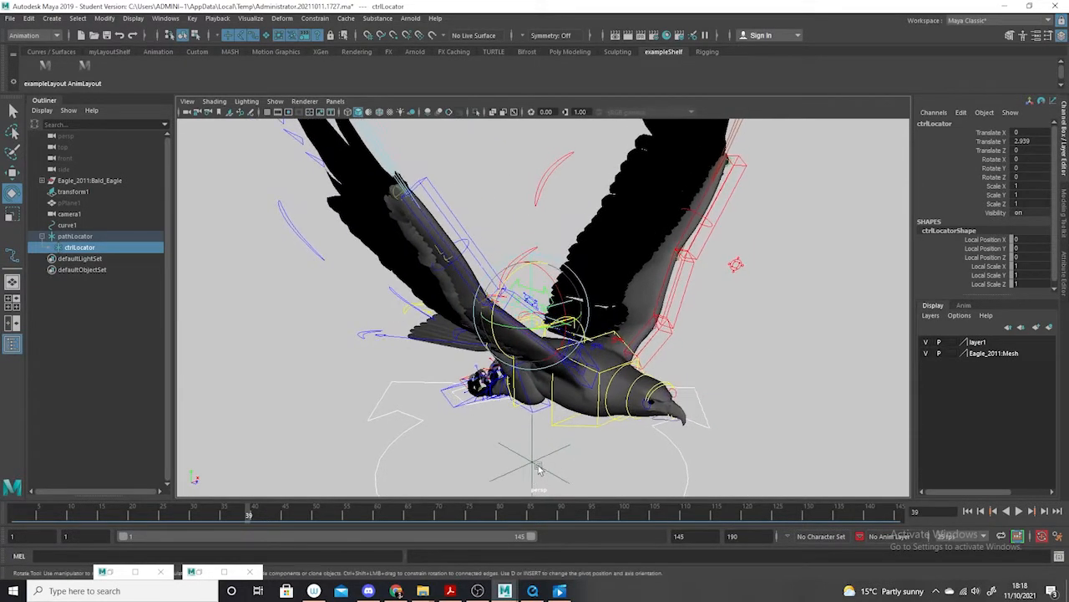
Unparent ctrlLocator from pathLocator and select pathLocator with the Move tool
drag(79, 249, 72, 287)
click(75, 236)
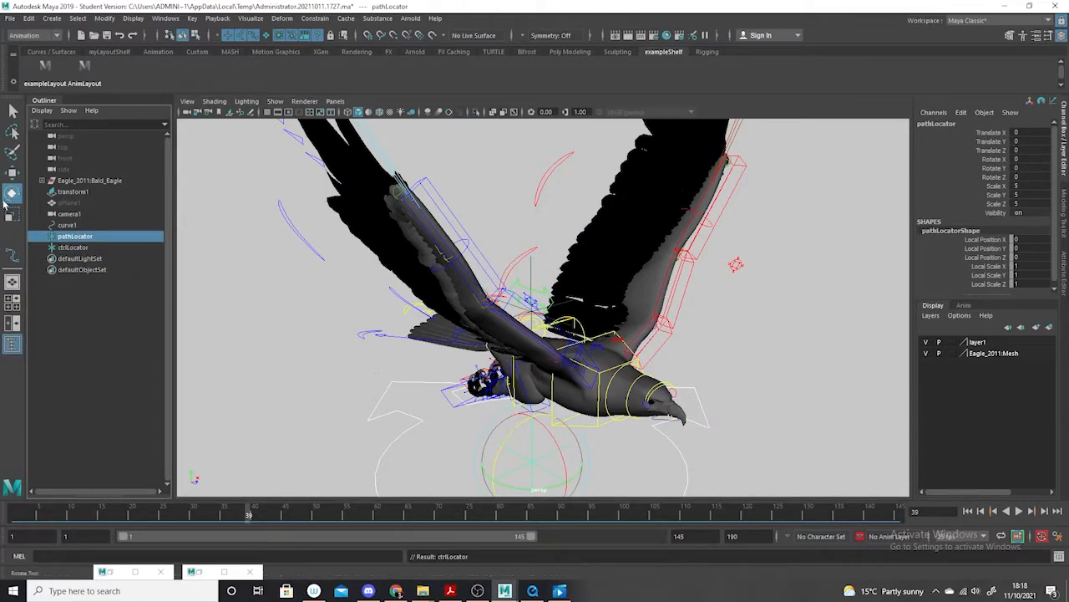
key(w)
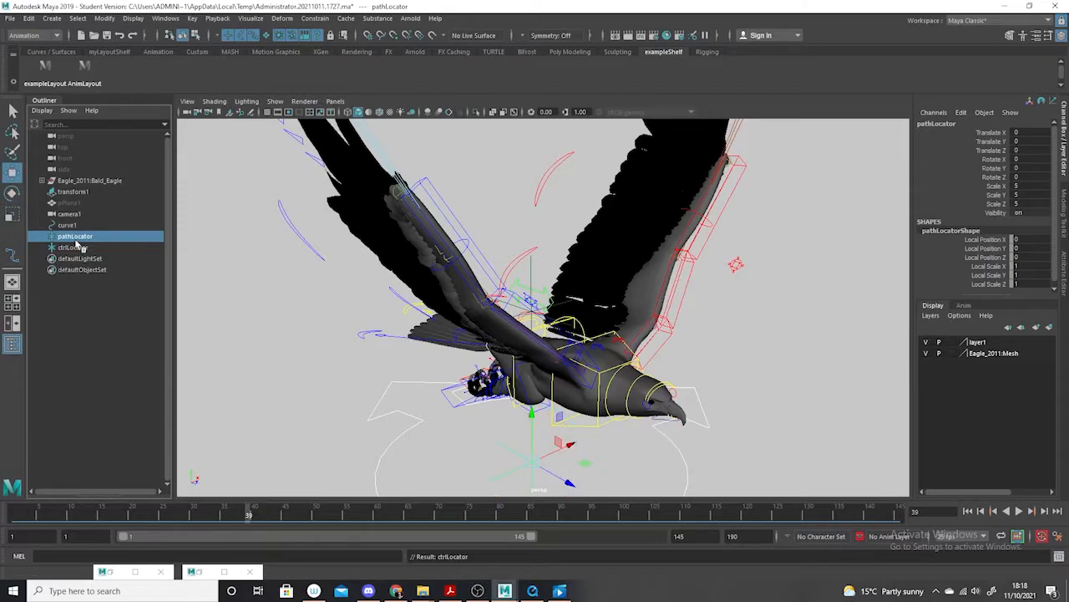
Raise pathLocator above the eagle's back to a Translate Y of 16.111 and parent ctrlLocator under it
drag(541, 413, 539, 243)
alt+drag(562, 357, 534, 338)
alt+right_drag(535, 339, 568, 395)
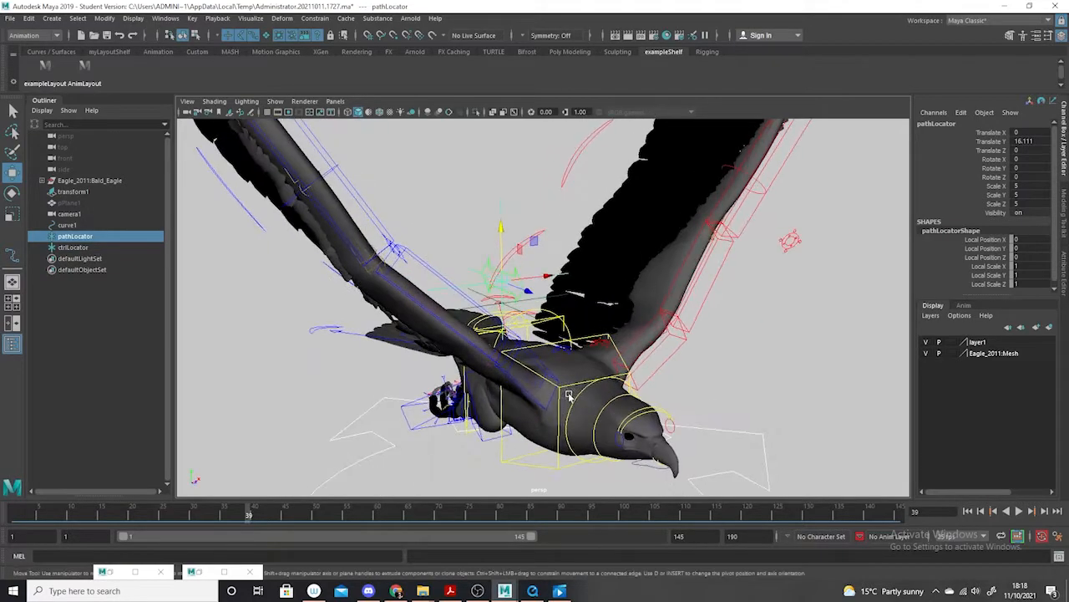
middle_drag(75, 249, 77, 241)
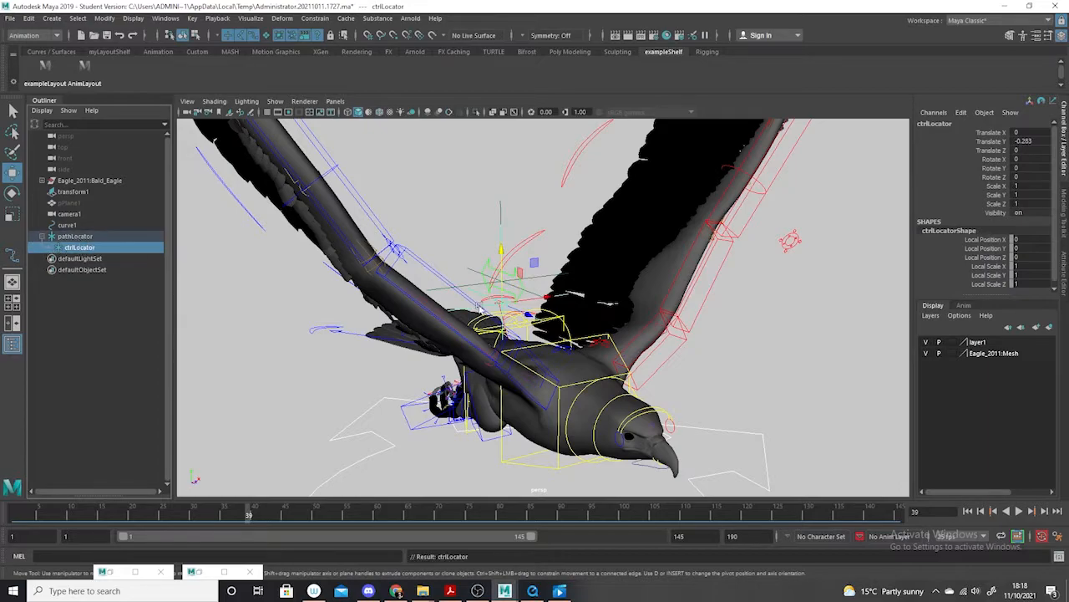
key(Up)
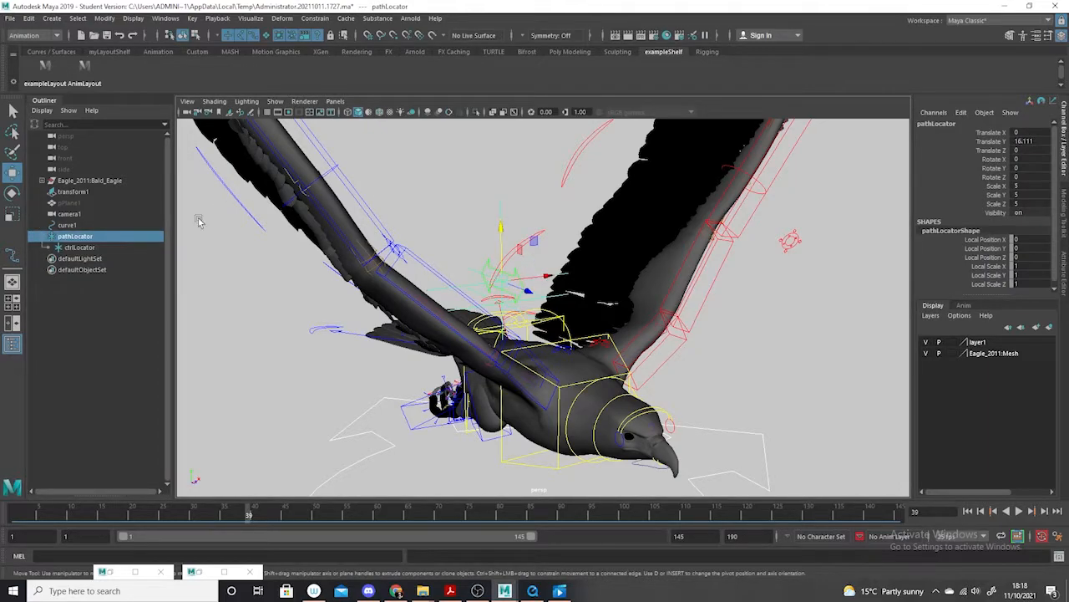
Try shifting pathLocator slightly along X, undo the move, and select ctrlLocator
drag(543, 277, 539, 287)
key(ctrl+z)
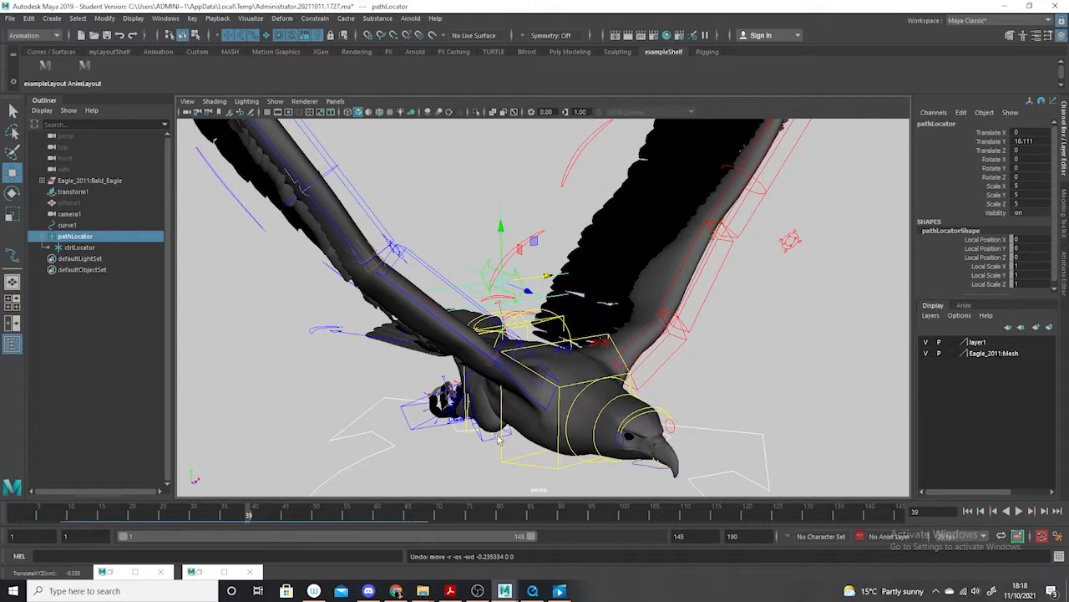
click(76, 248)
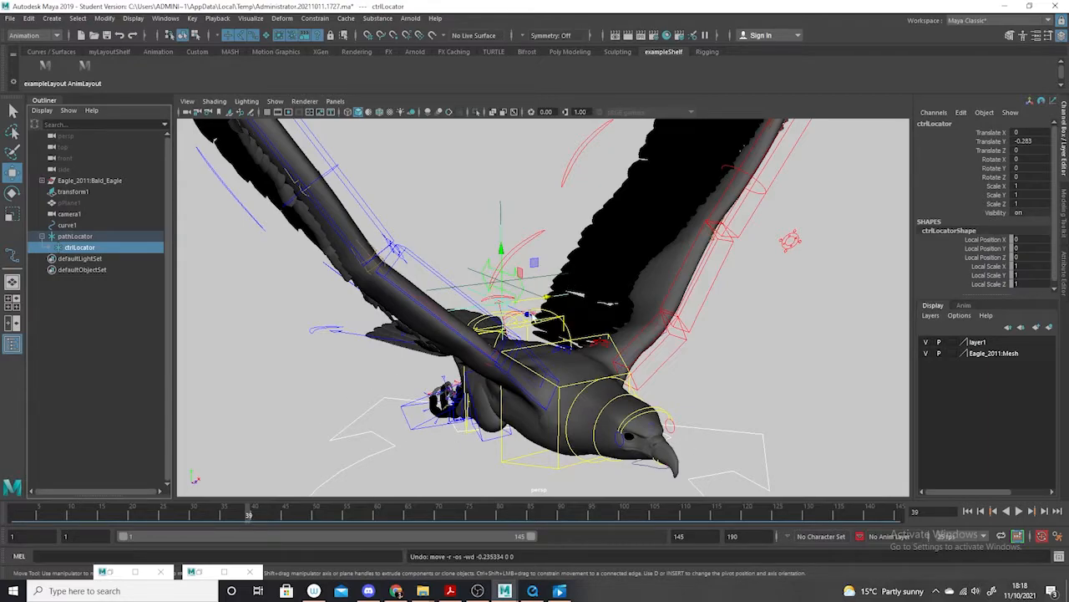
Attach pathLocator to curve1 as a motion path with the Time Slider range, Follow enabled, front axis Z and up axis Y
scroll(635, 381, down, 4)
scroll(568, 305, down, 5)
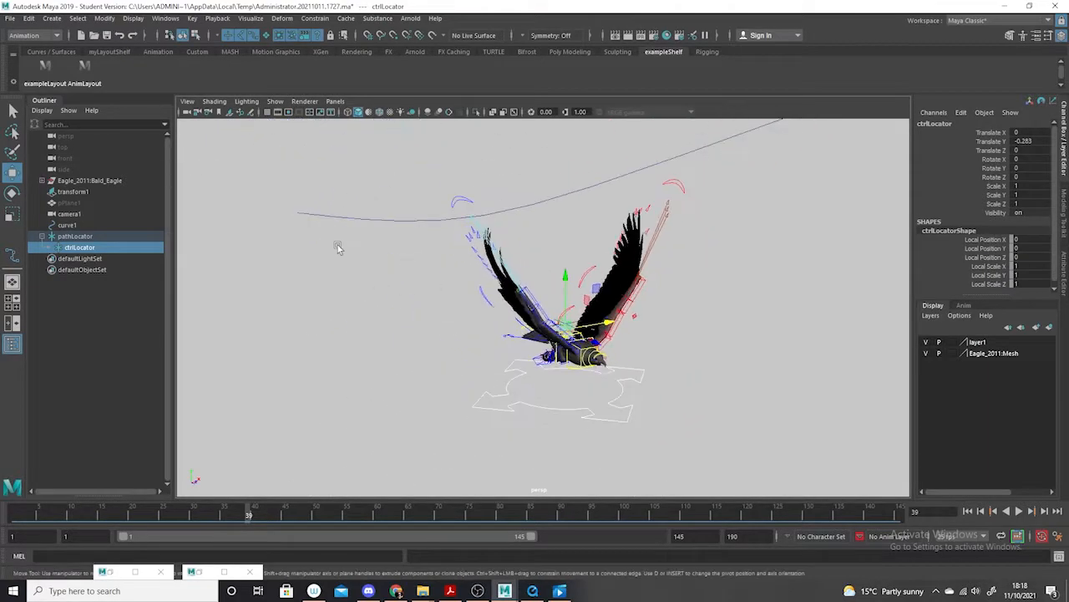
click(397, 283)
click(381, 219)
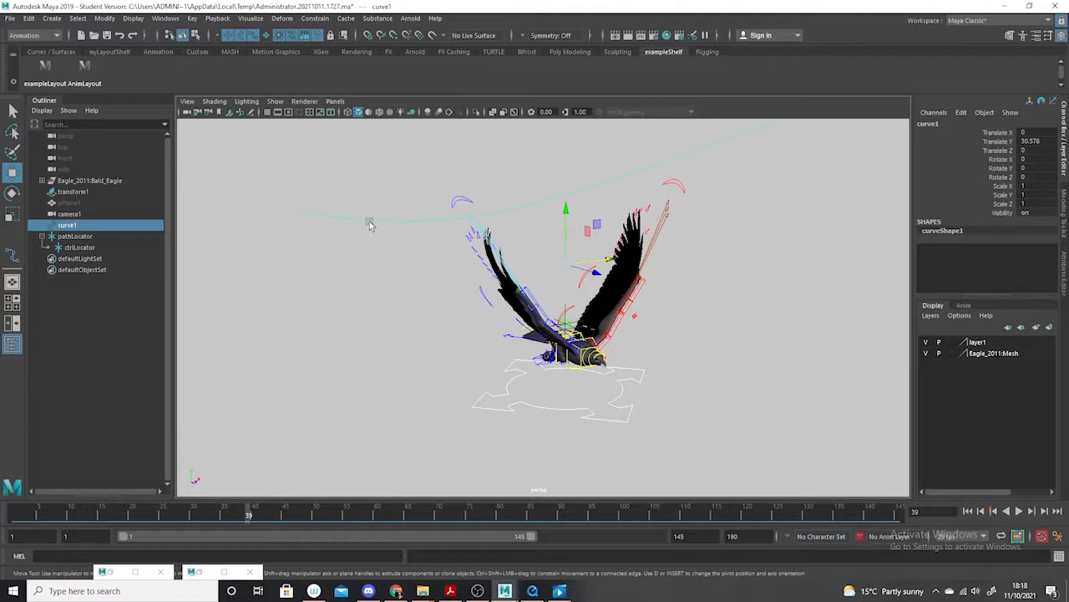
ctrl+click(76, 236)
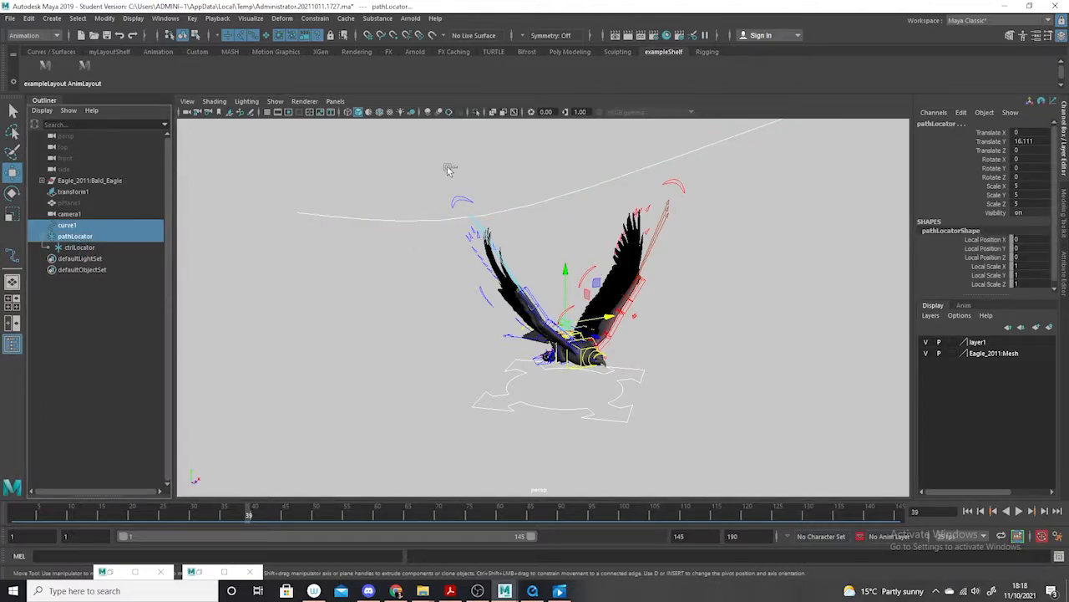
click(315, 18)
mouse_move(392, 116)
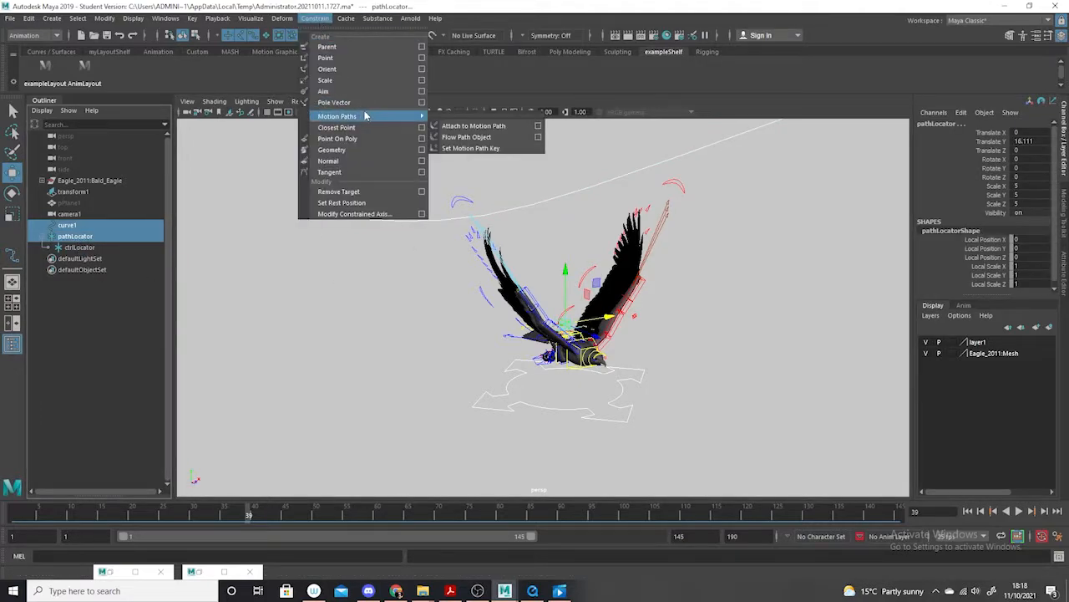
click(539, 126)
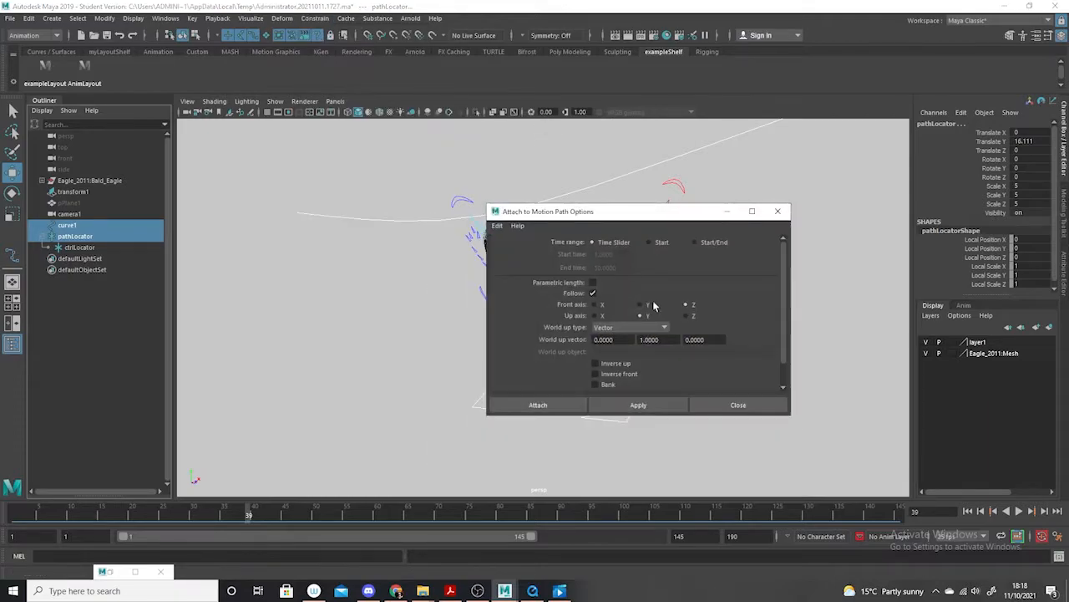
click(645, 406)
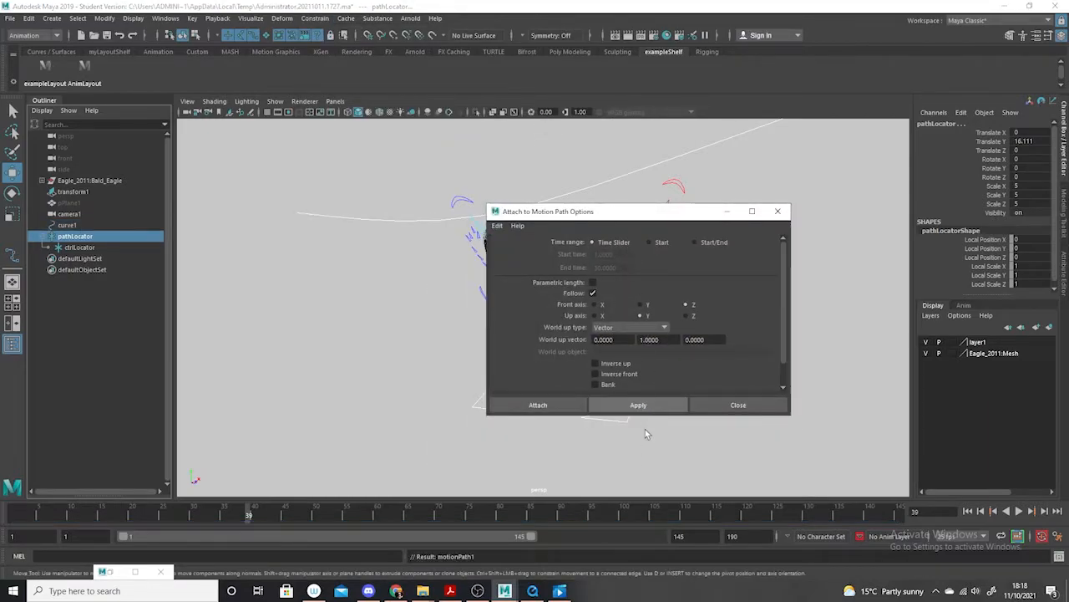
click(726, 210)
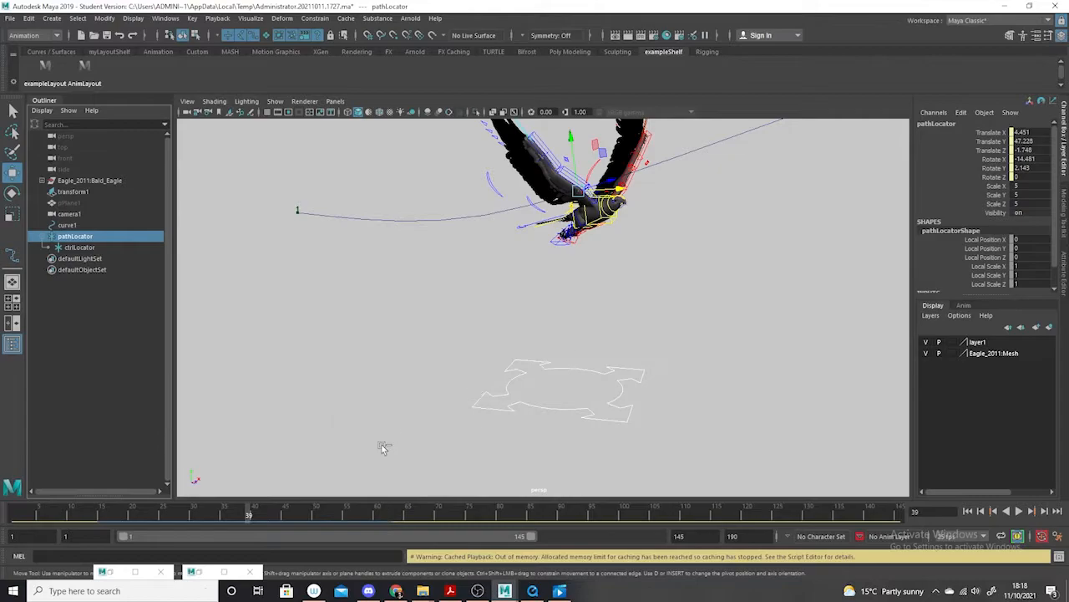
Scrub through the animation to check how the eagle travels along the curve
drag(368, 513, 51, 445)
alt+drag(544, 334, 508, 387)
drag(38, 517, 137, 518)
scroll(645, 436, down, 5)
alt+drag(613, 377, 652, 373)
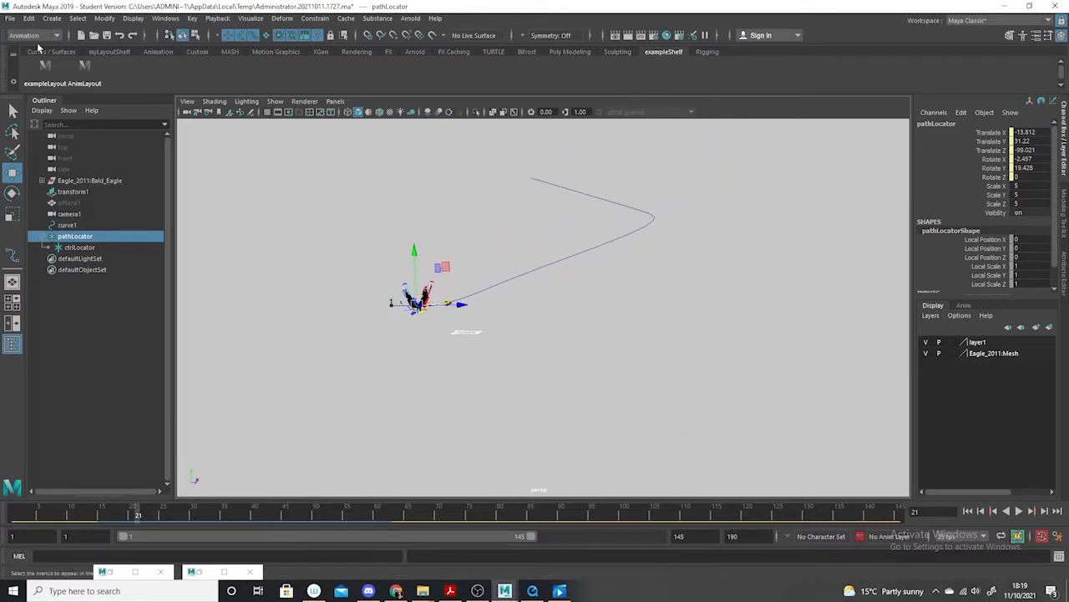
Create a polygon plane as the ground and set its X, Y and Z scale to 100000
click(52, 20)
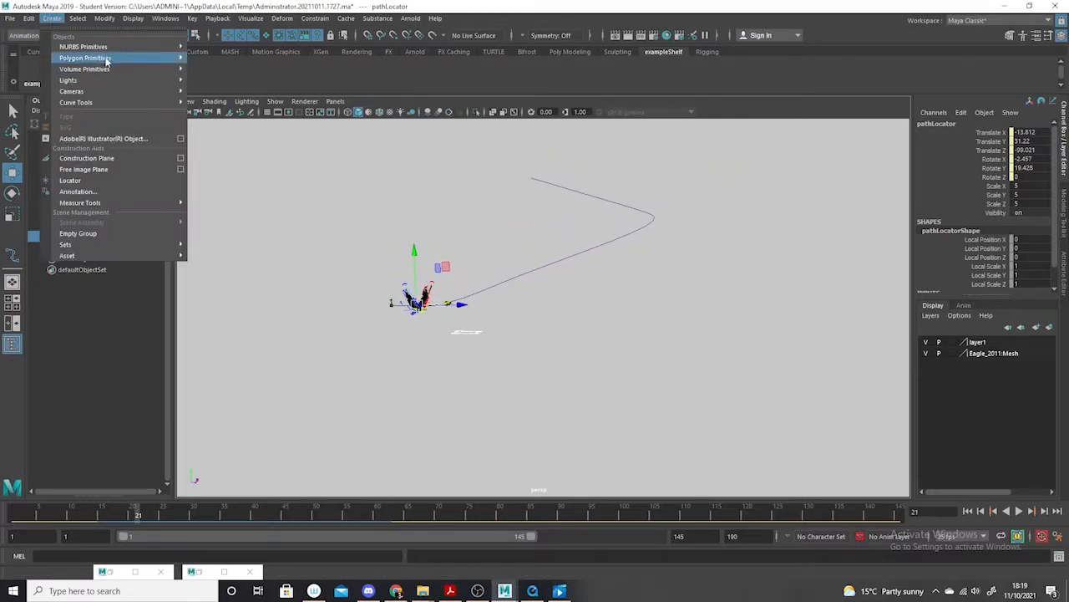
mouse_move(114, 58)
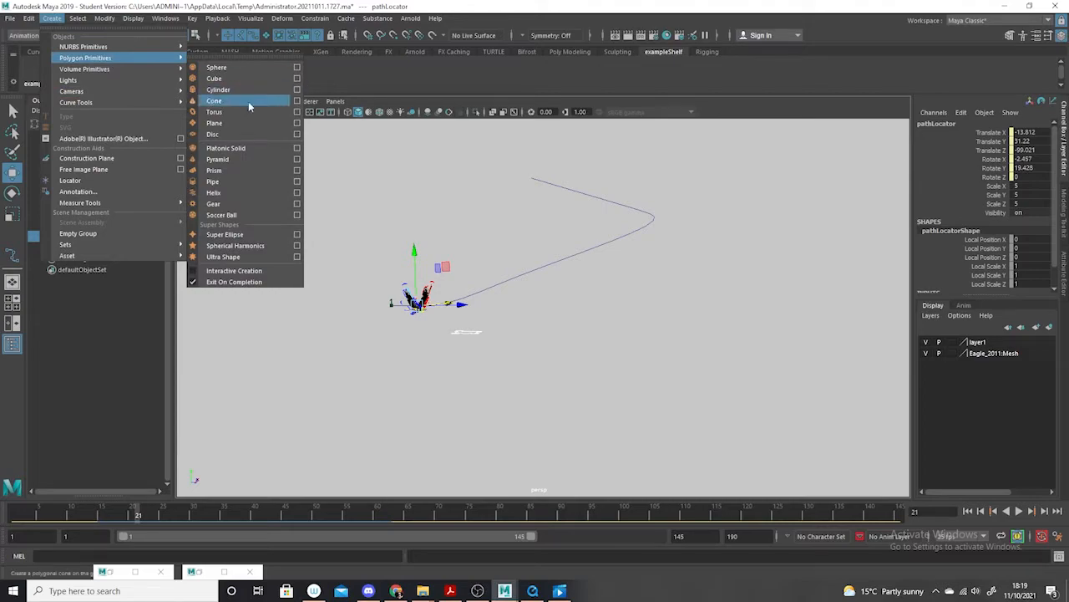
click(255, 124)
drag(1026, 185, 1045, 203)
click(1045, 188)
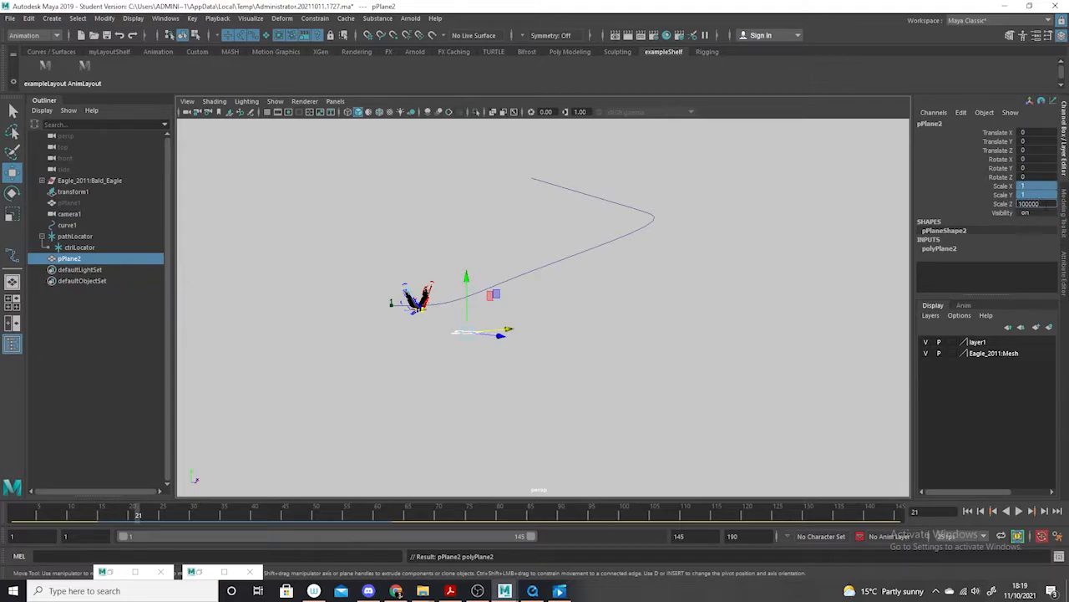
key(Return)
alt+drag(514, 309, 540, 365)
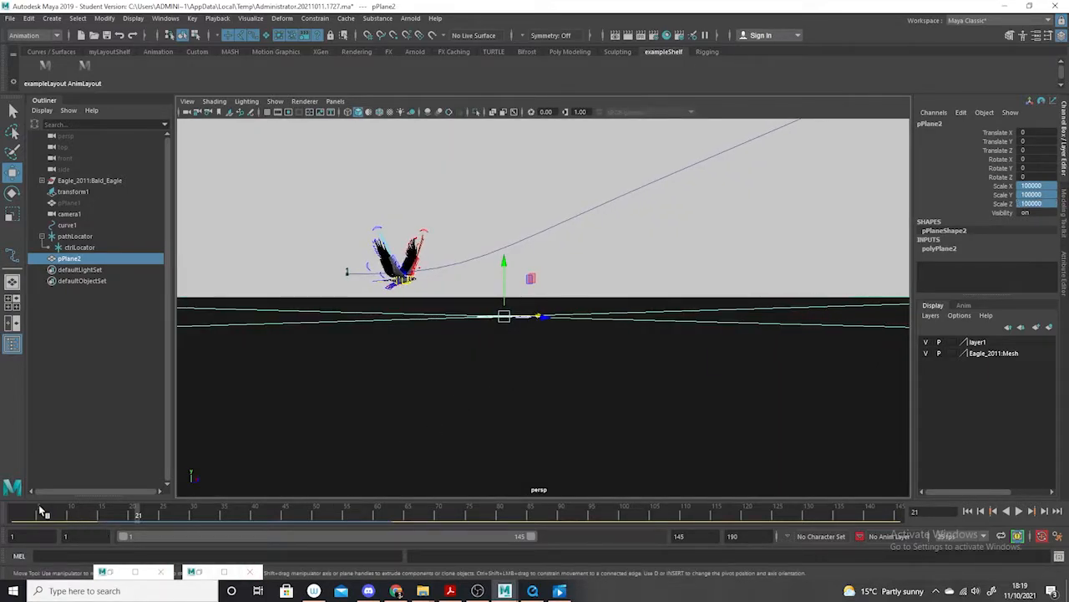
Set the keys of pathLocator's motion-path U Value curve to linear tangents in the Graph Editor
key(alt+v)
key(alt+v)
click(76, 237)
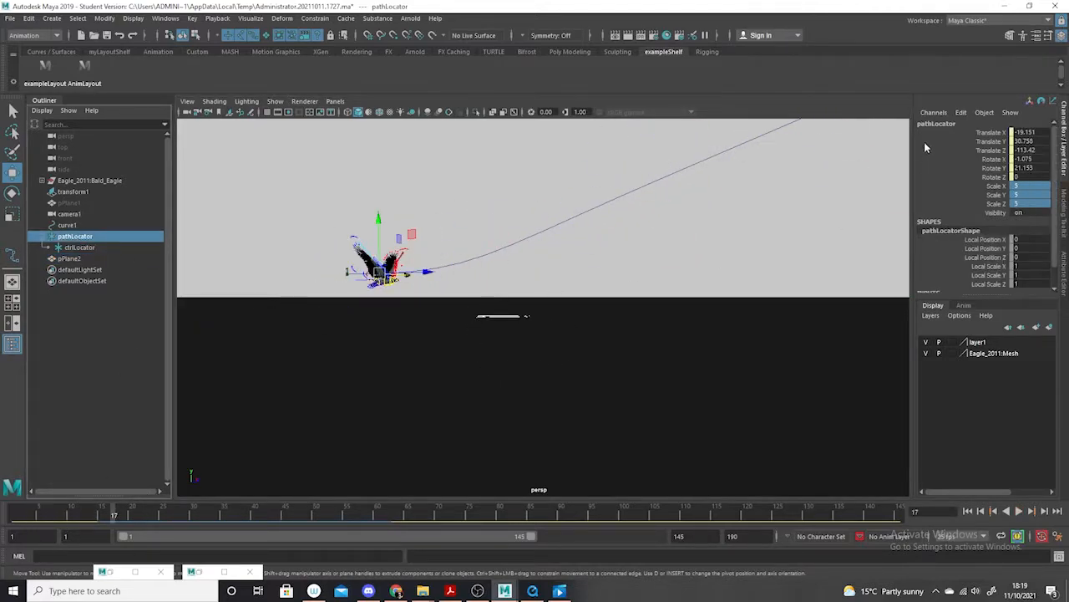
key(space)
scroll(754, 477, down, 6)
drag(748, 375, 416, 499)
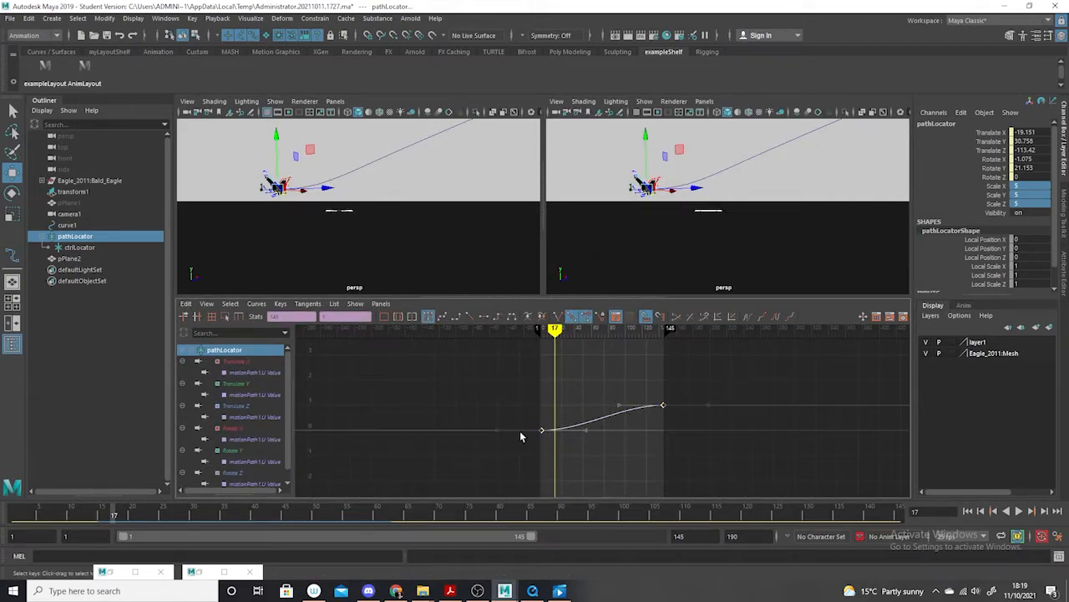
click(469, 316)
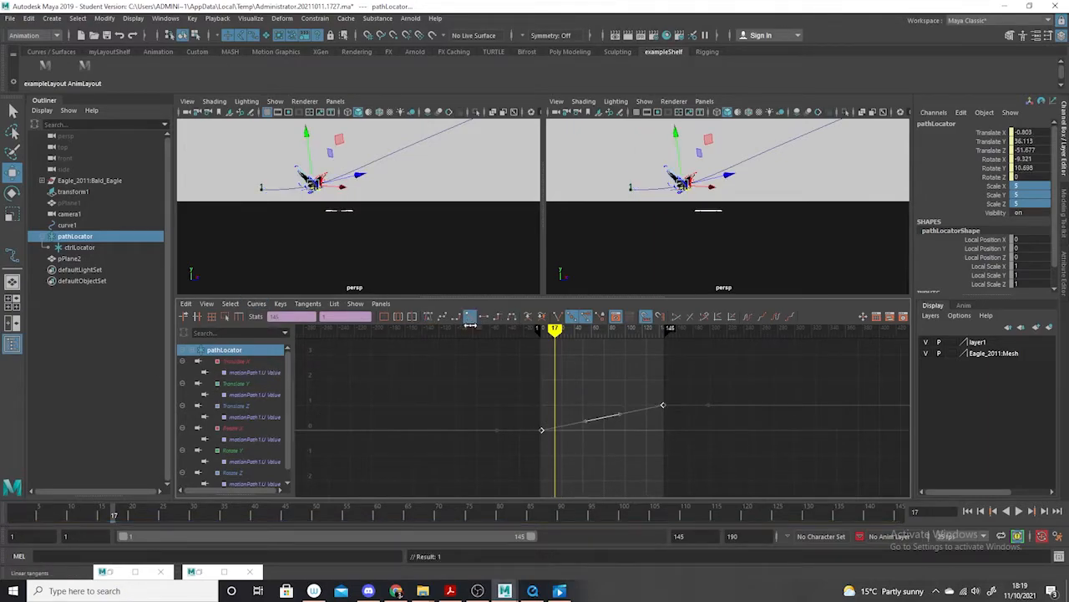
Set both pre-infinity and post-infinity of the U Value curve to cycle with offset, and scrub to frame 9
click(790, 317)
click(748, 317)
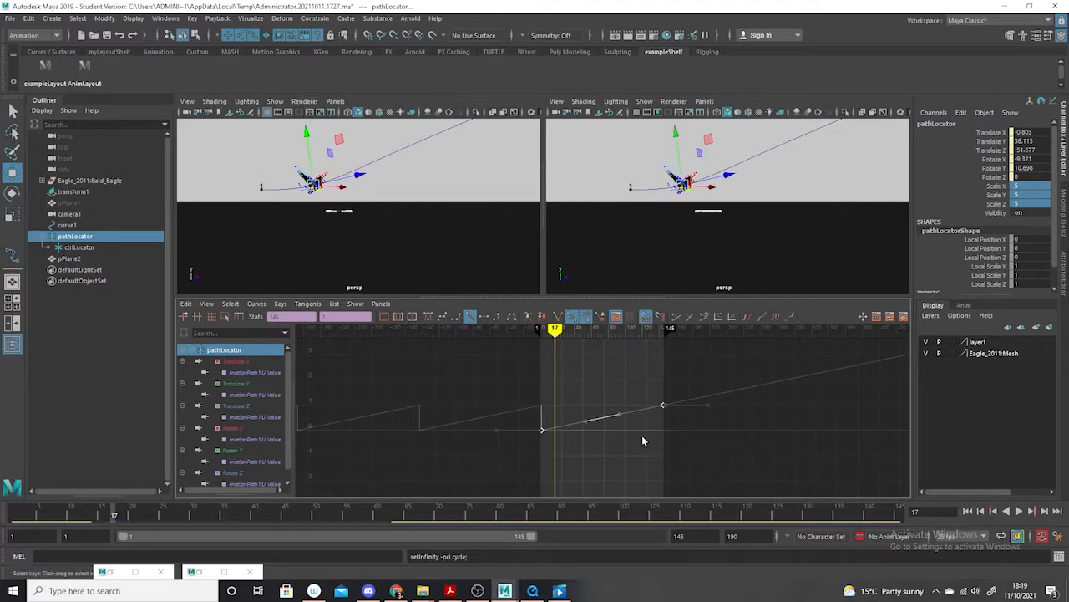
click(755, 317)
drag(111, 533, 63, 493)
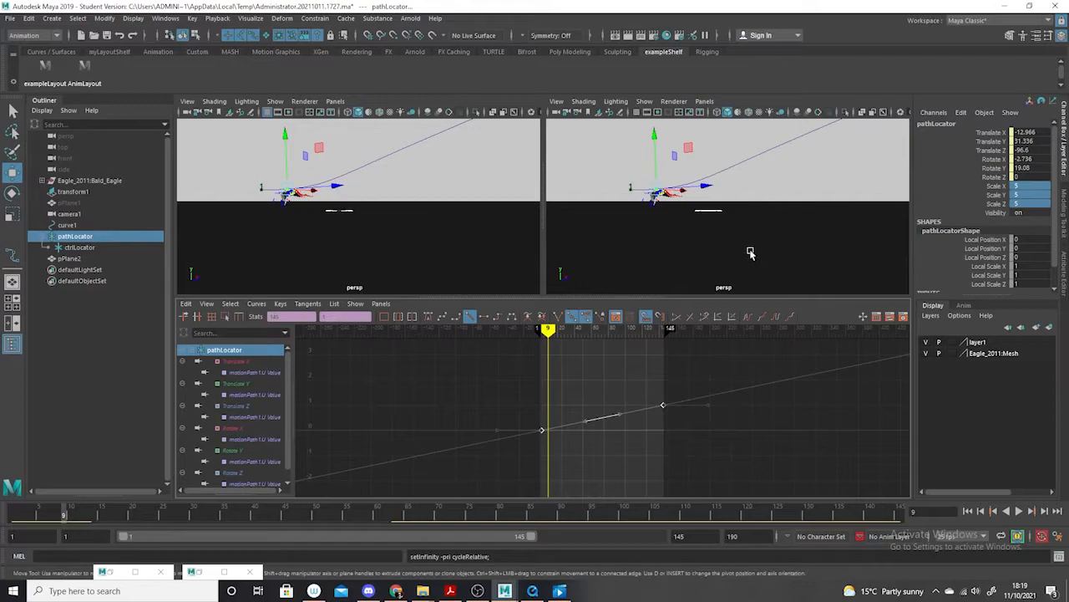
Frame the whole flight path in an enlarged perspective view and play back the eagle's flight along it
scroll(738, 246, up, 3)
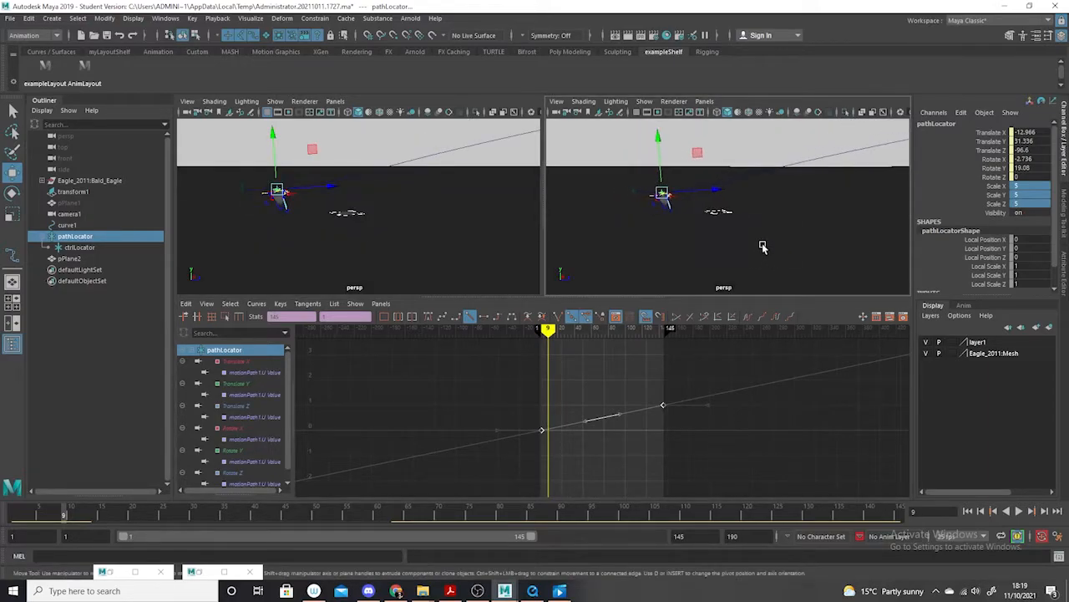
scroll(749, 239, up, 2)
scroll(747, 242, down, 5)
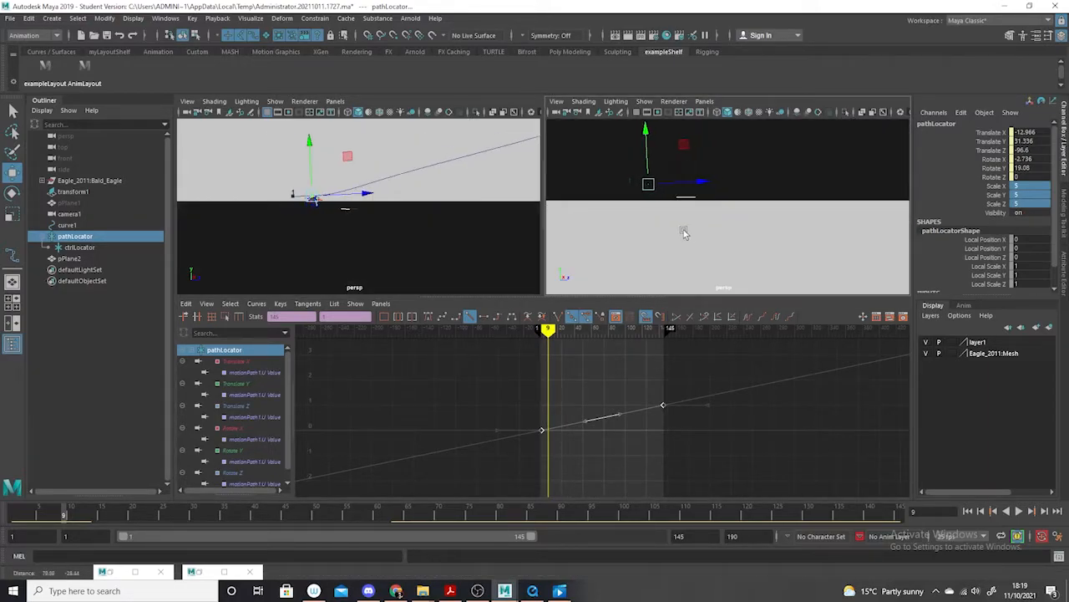
scroll(691, 241, down, 2)
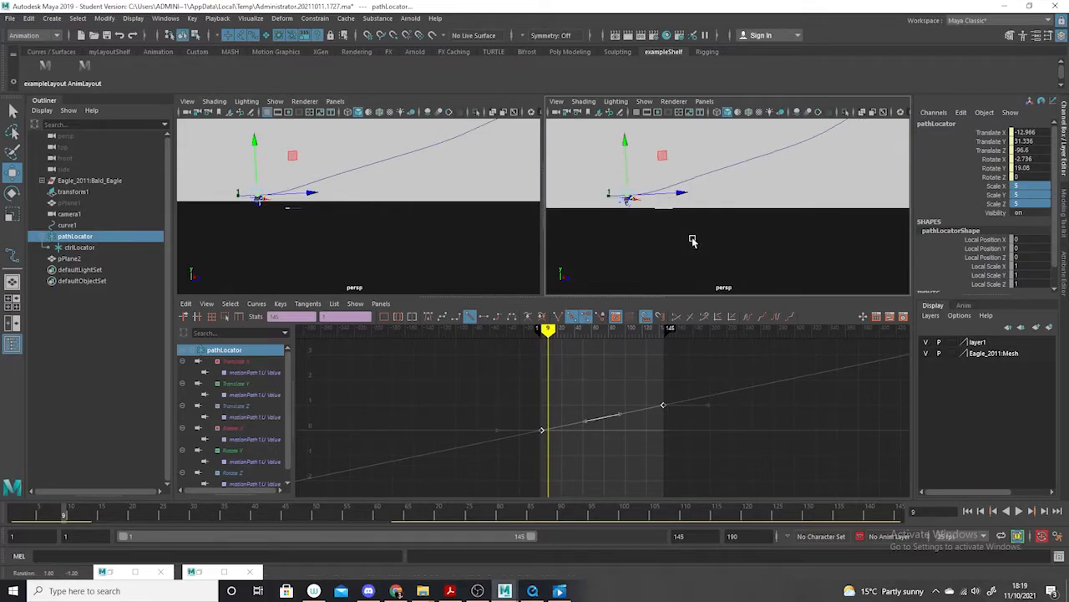
key(space)
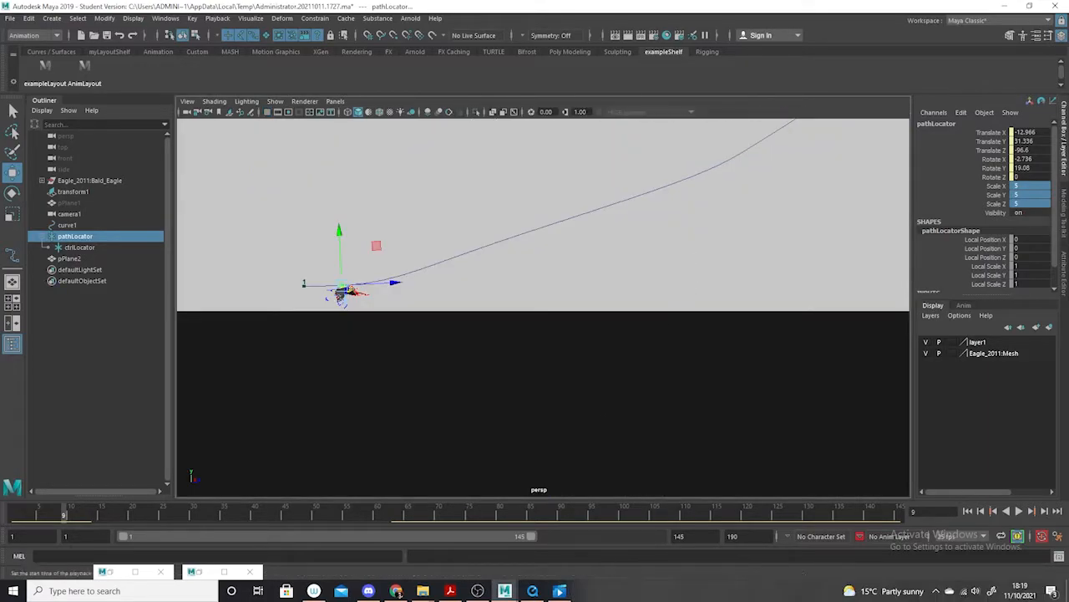
drag(28, 529, 33, 493)
click(1019, 510)
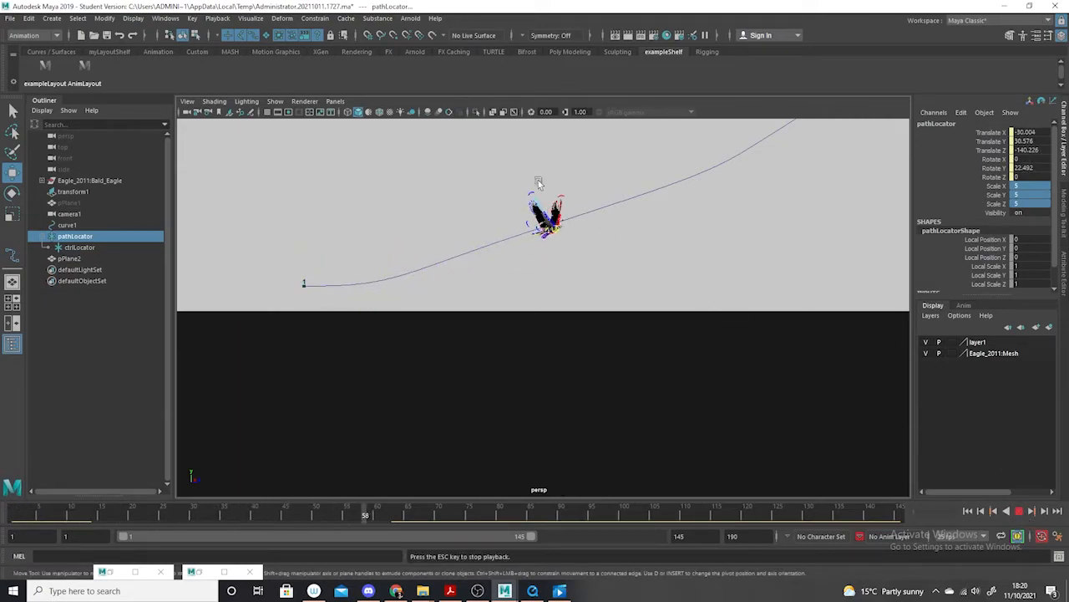
Hide NURBS curves in the perspective view and stop the playback
click(275, 101)
click(311, 172)
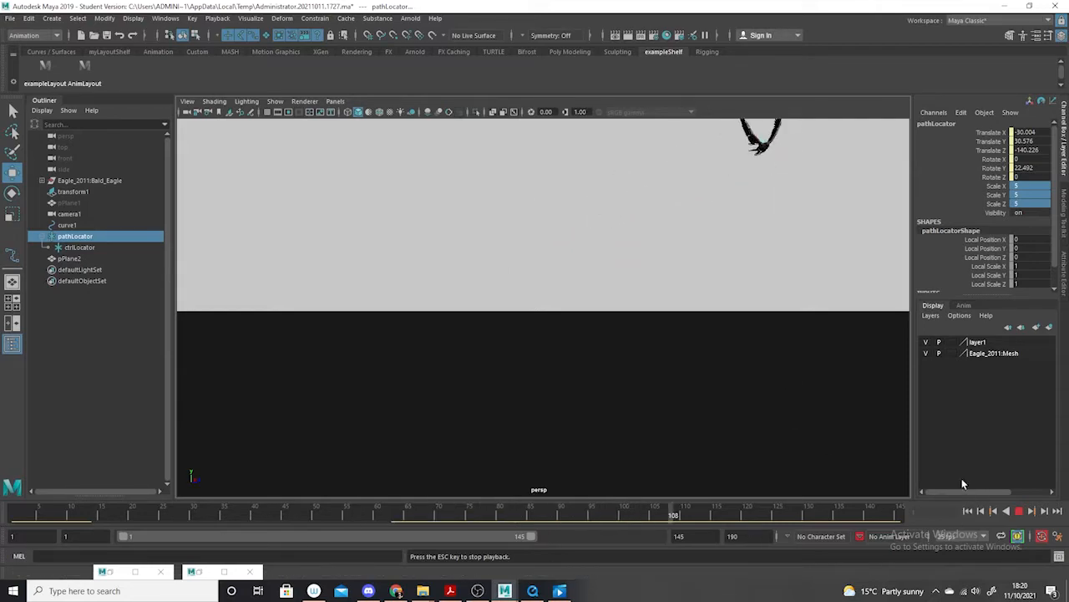
click(1019, 510)
Key ctrlLocator's banking: no rotation near frame 10, Rotate Z 14.702 at frame 65 and 33.878 at frame 110
mouse_move(132, 514)
mouse_down()
mouse_move(573, 528)
mouse_move(462, 516)
mouse_up()
click(77, 247)
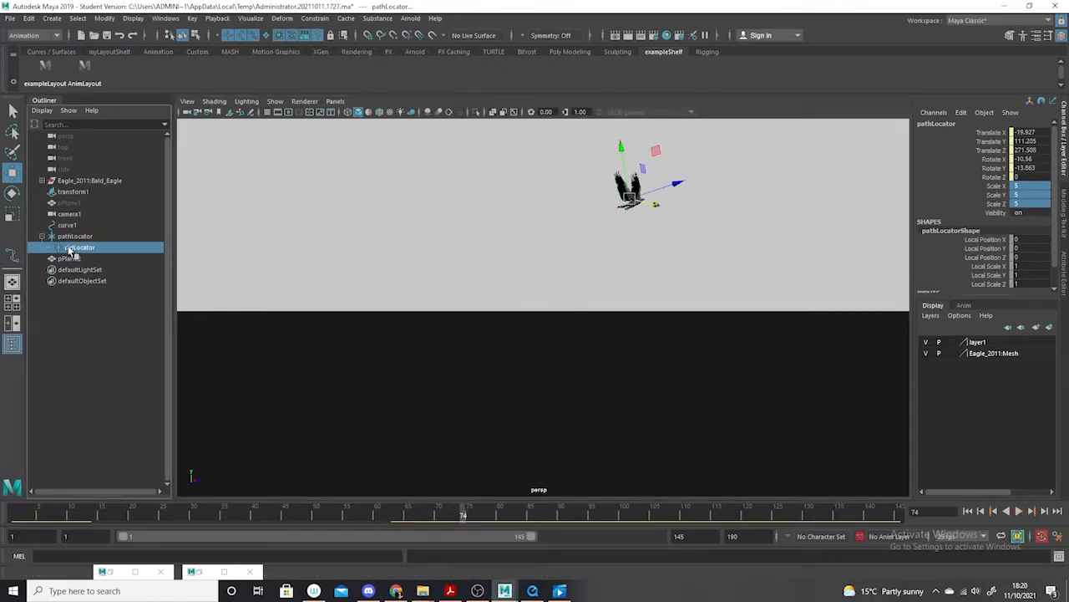
click(12, 192)
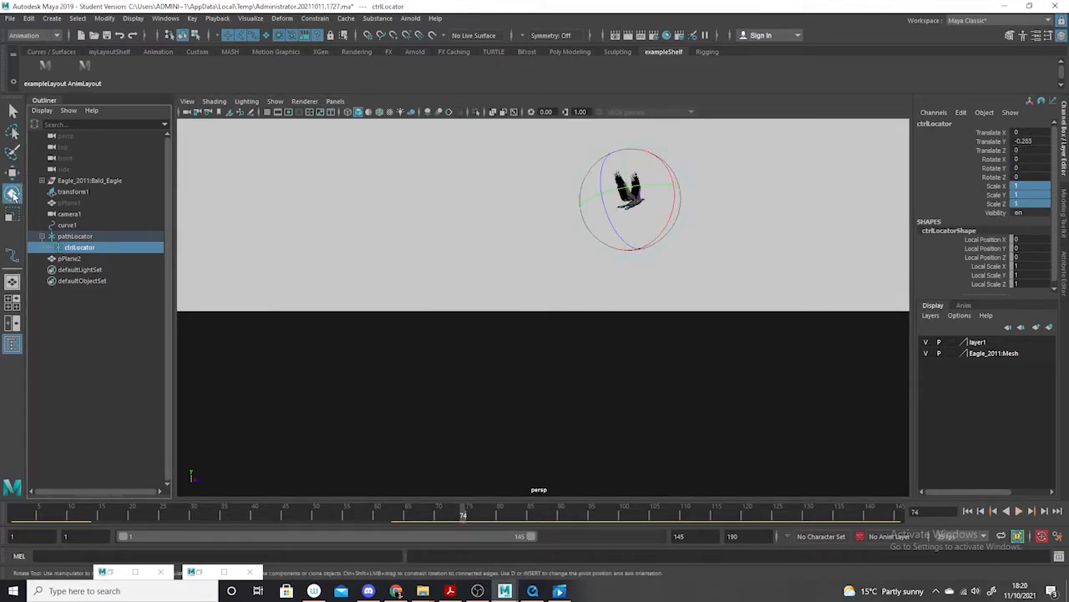
drag(432, 515, 407, 516)
drag(569, 239, 584, 249)
drag(398, 519, 527, 535)
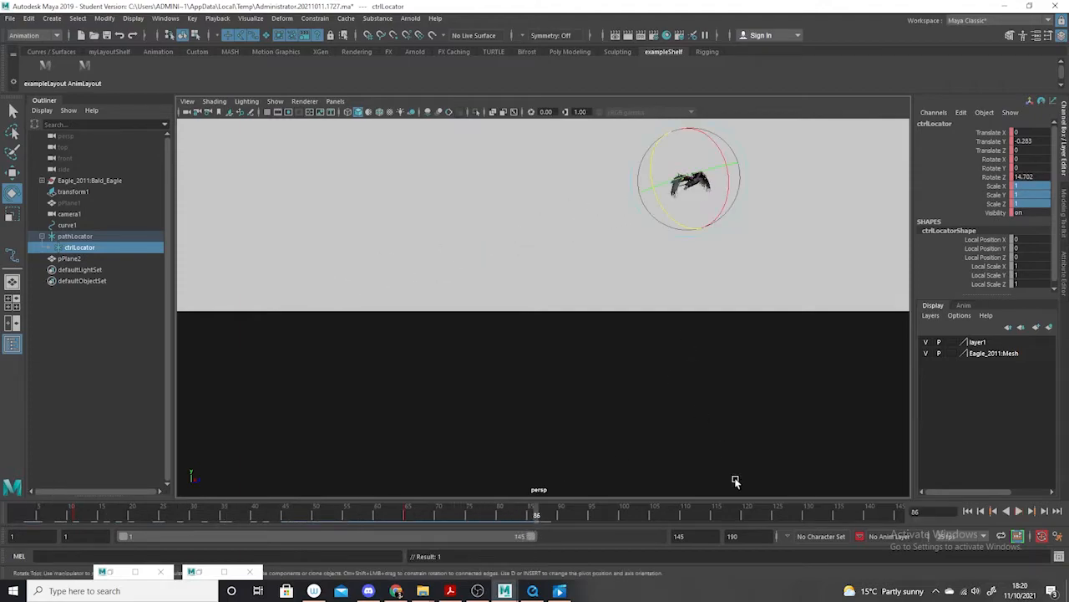
click(686, 513)
middle_drag(711, 178, 738, 221)
Scrub and play back the flight to check the eagle's banking through the turn
key(alt+v)
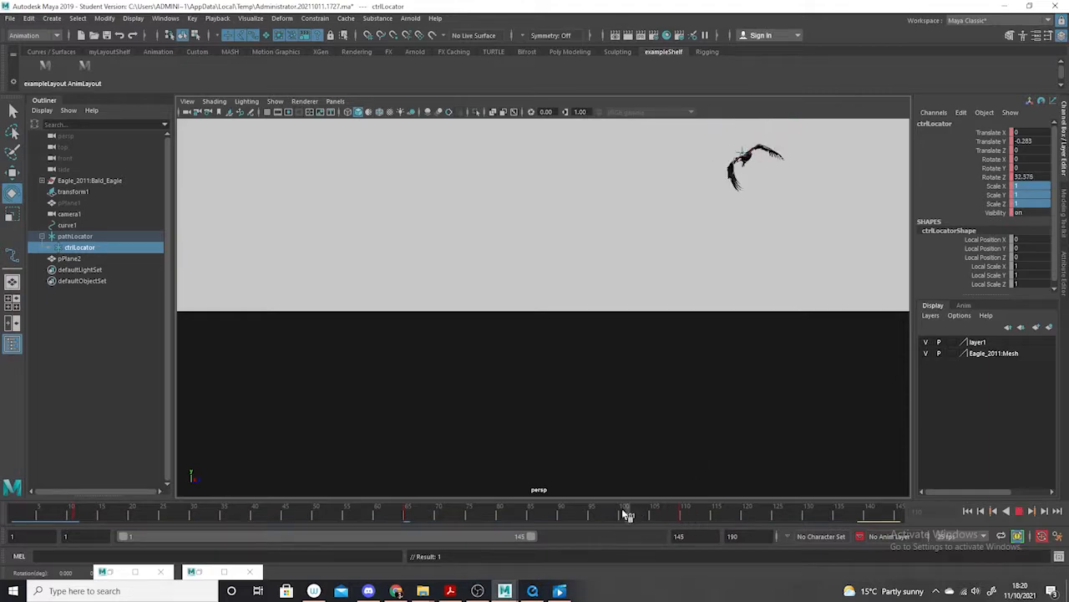
drag(542, 542, 33, 505)
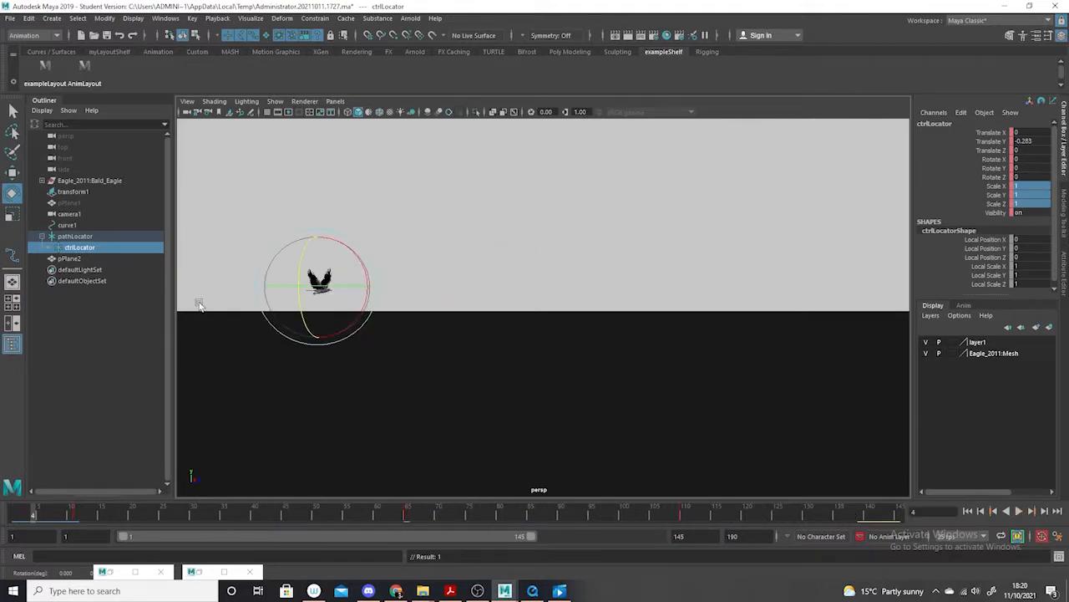
click(1020, 513)
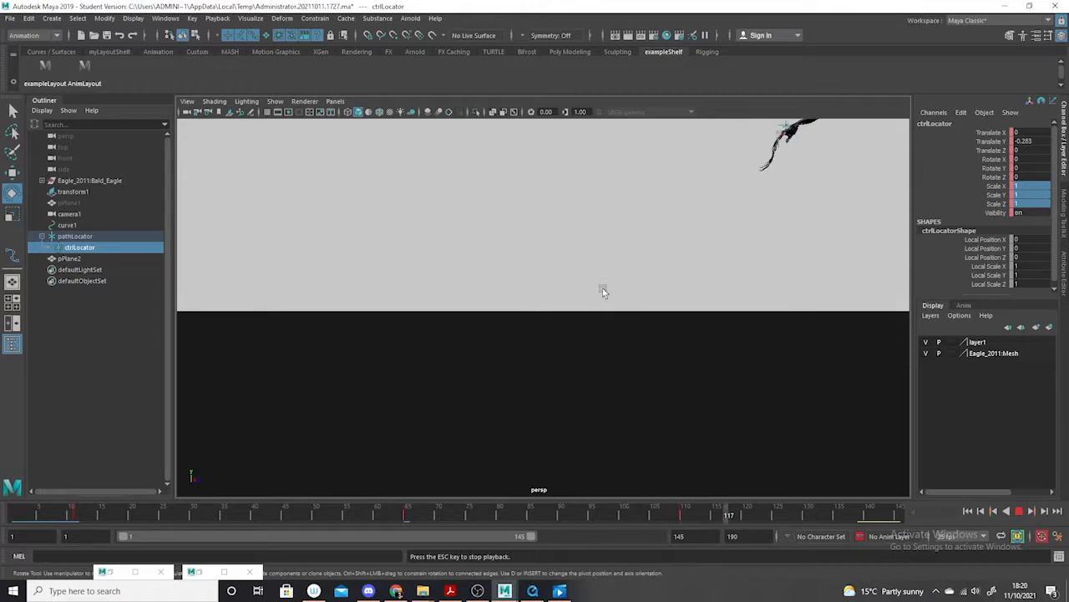
click(1020, 511)
Steepen the incoming tangent of ctrlLocator's Rotate Z key at frame 110 in the Graph Editor
key(space)
click(858, 365)
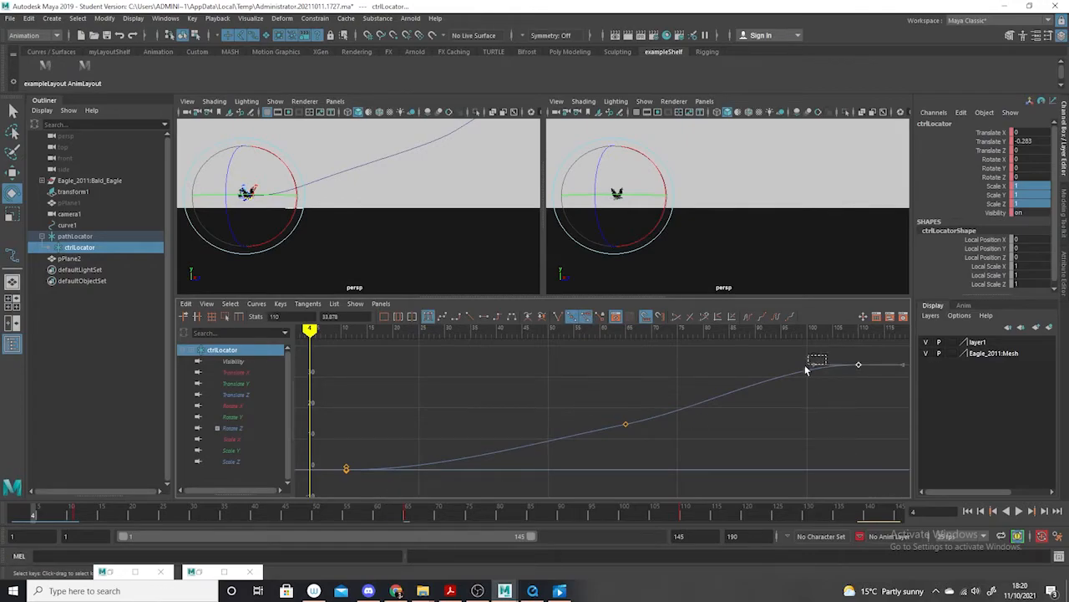
drag(809, 360, 809, 369)
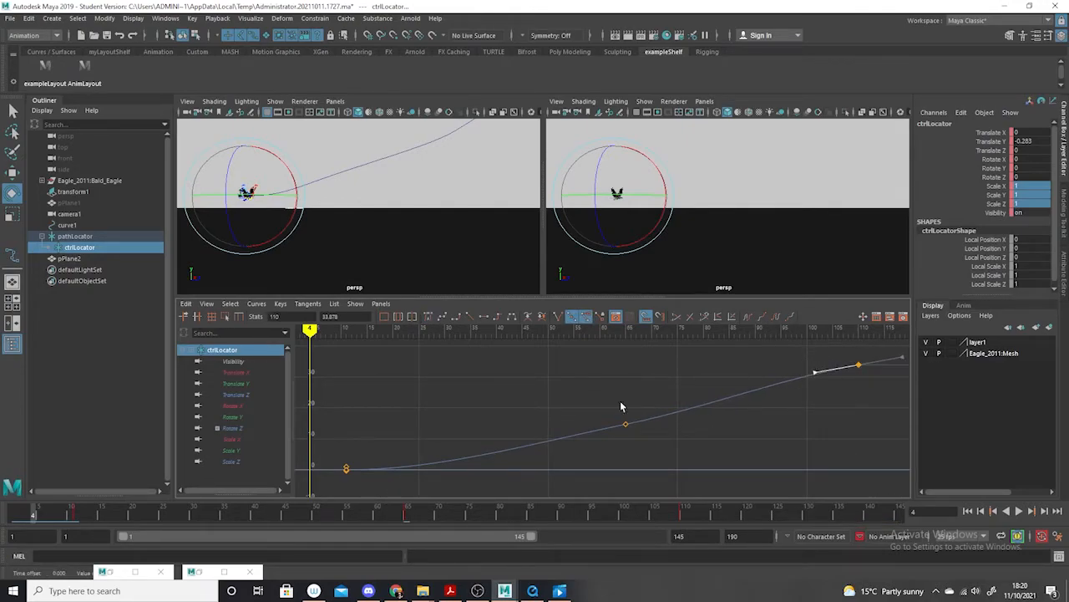
Raise pathLocator's motion path U Value key at frame 145 to about 1.303
click(71, 237)
scroll(764, 408, down, 5)
drag(726, 379, 677, 422)
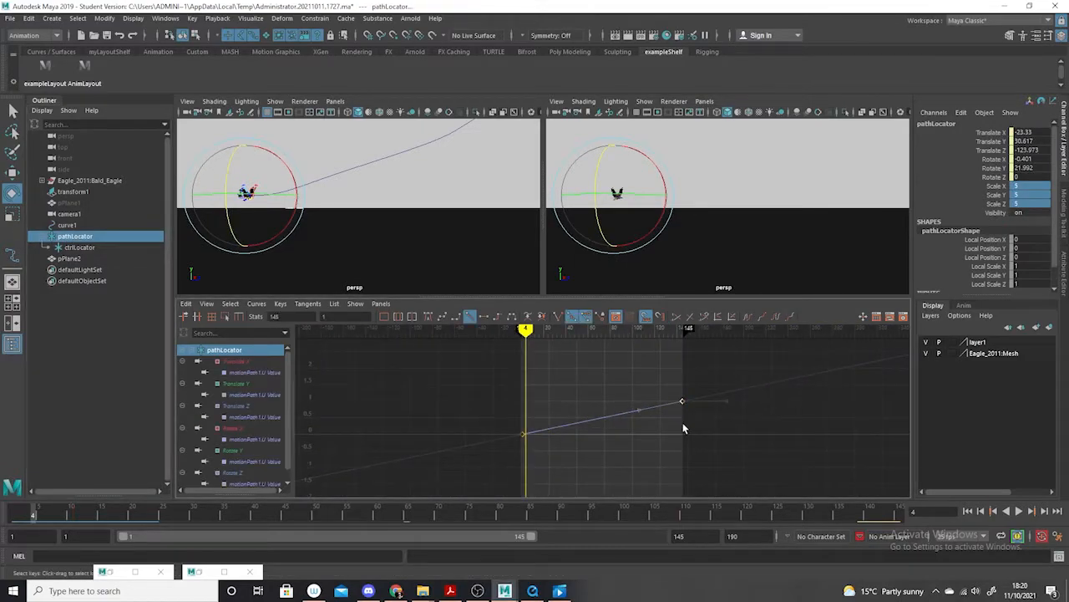
middle_drag(684, 420, 683, 410)
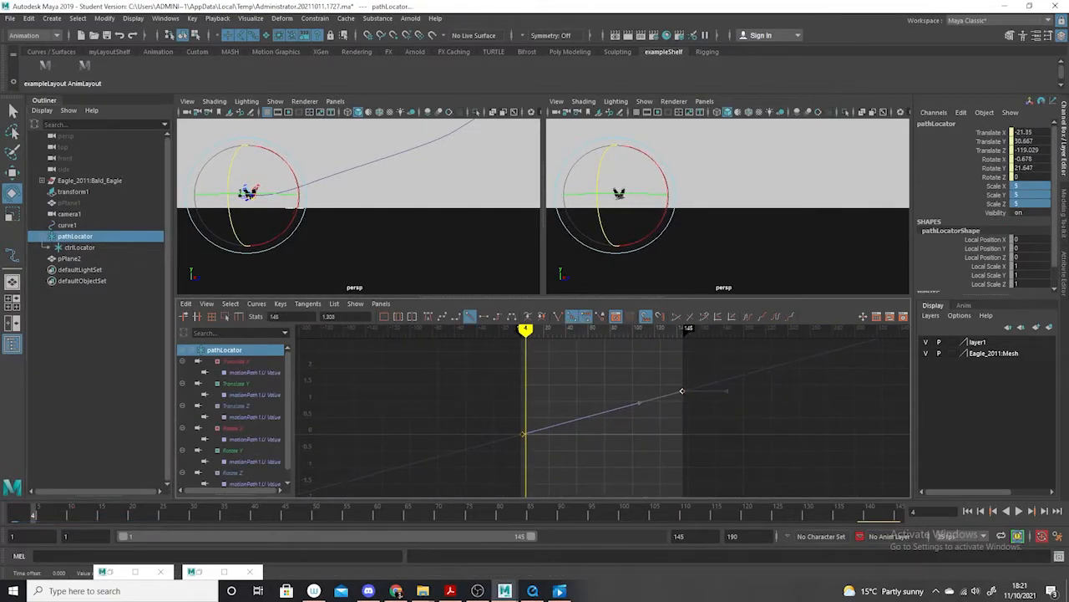
Play back and scrub the eagle's flight in an enlarged perspective view to check its speed along the path
drag(48, 517, 1, 508)
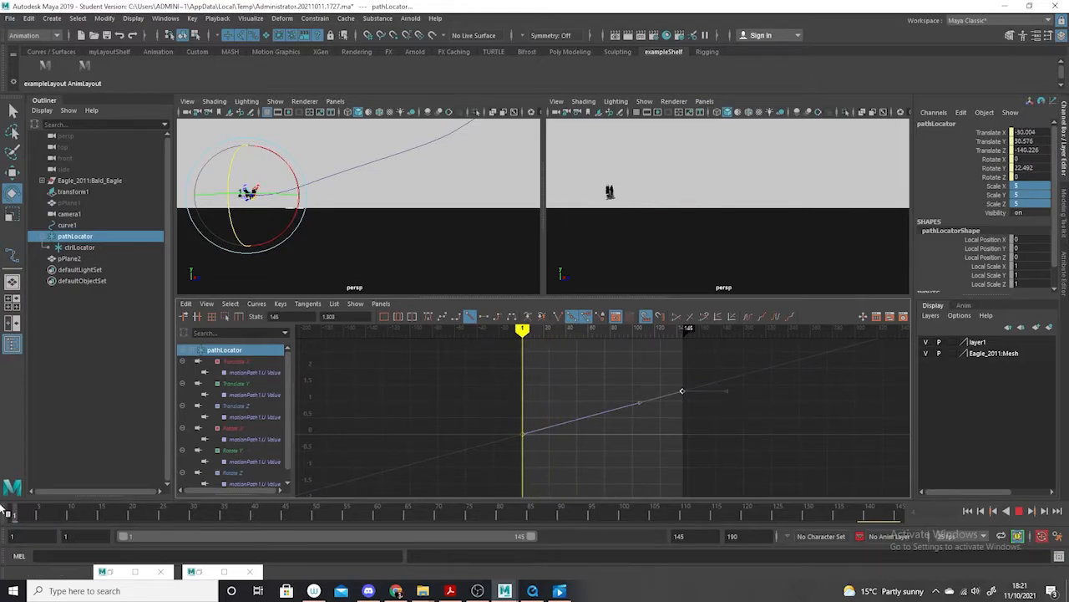
click(1021, 513)
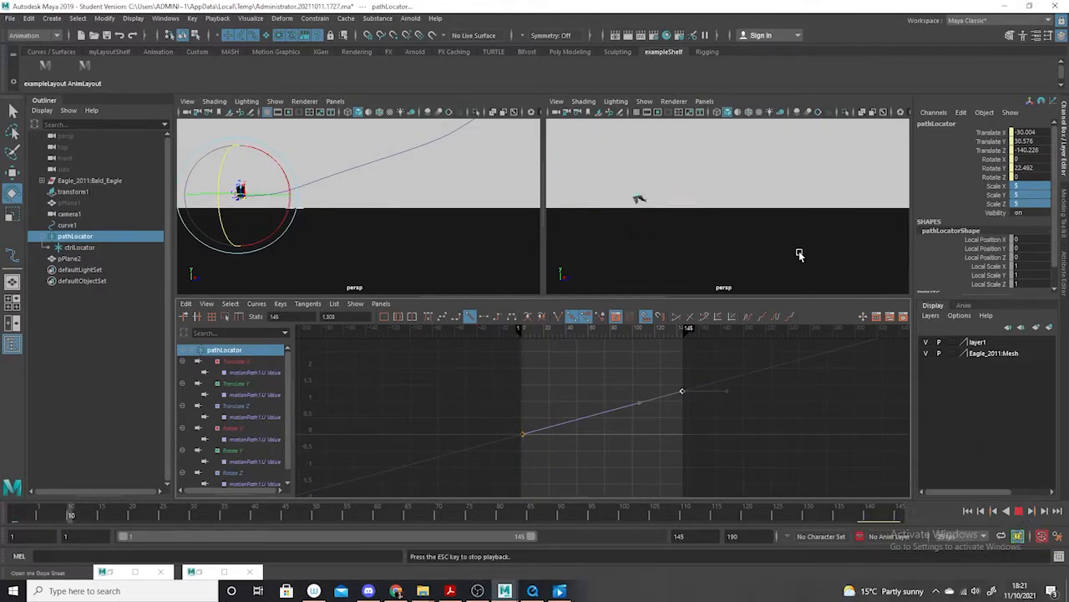
key(space)
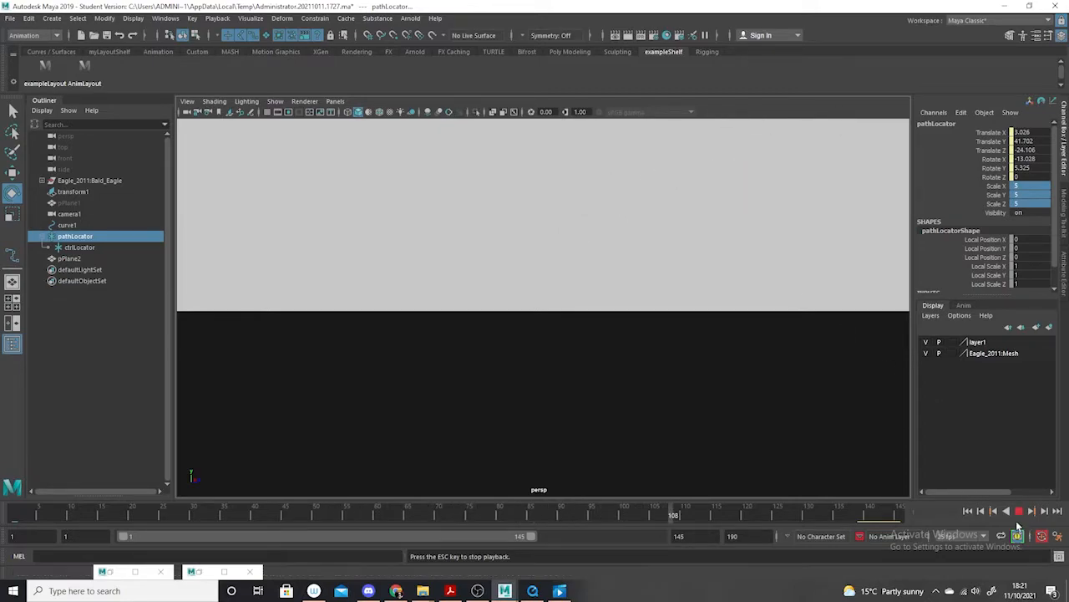
mouse_move(830, 515)
mouse_down()
mouse_move(203, 486)
mouse_move(496, 531)
mouse_move(475, 517)
mouse_move(396, 510)
mouse_move(477, 521)
mouse_up()
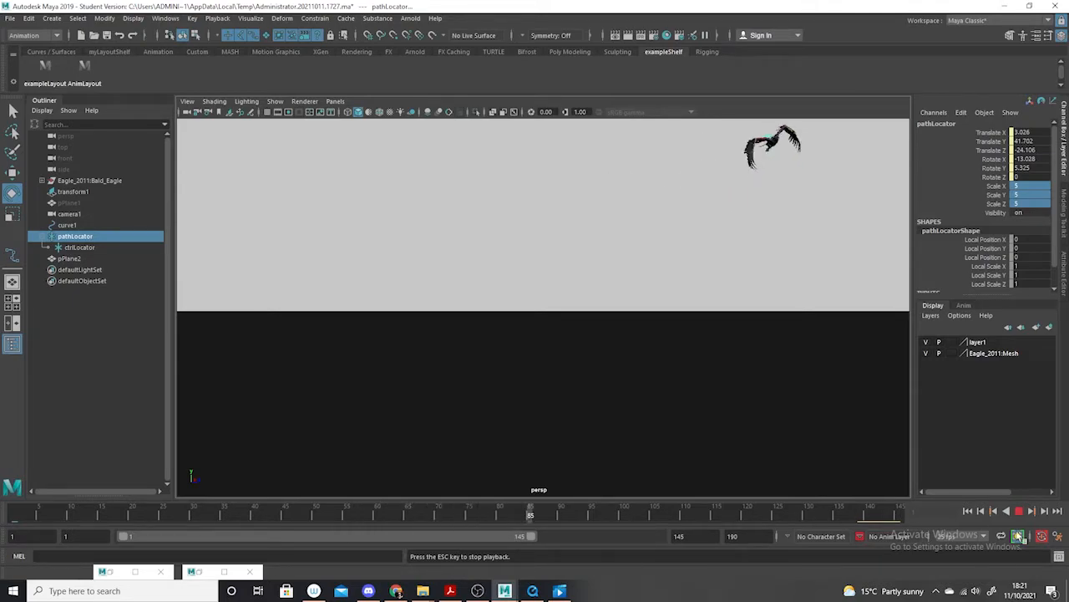
mouse_move(690, 511)
mouse_down()
mouse_move(375, 515)
mouse_move(439, 513)
mouse_up()
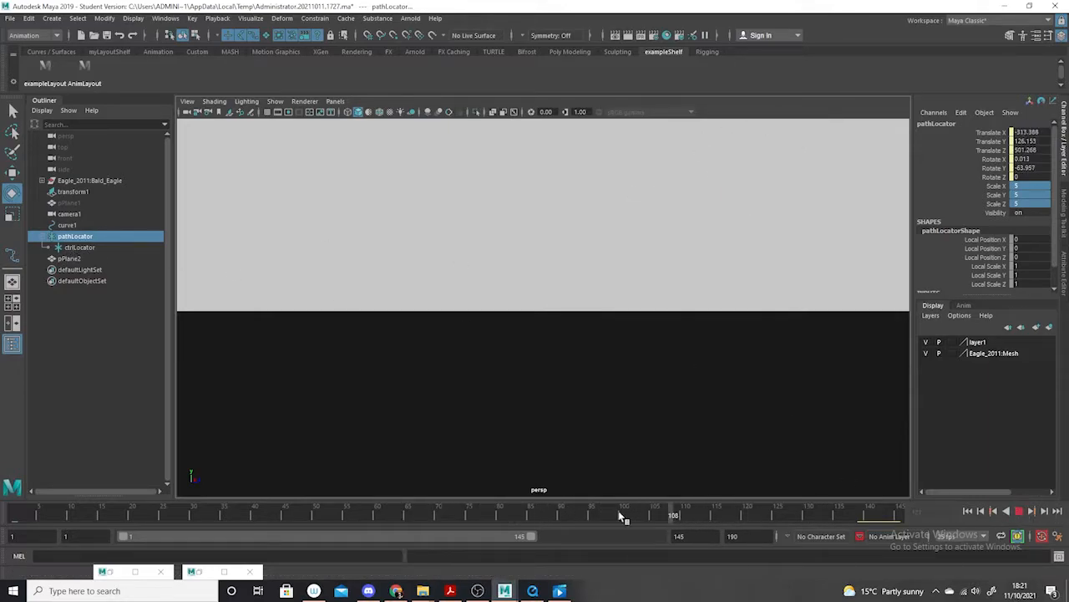
Bank ctrlLocator to Rotate Z 33.024 at frame 79 and key it
click(346, 513)
click(81, 248)
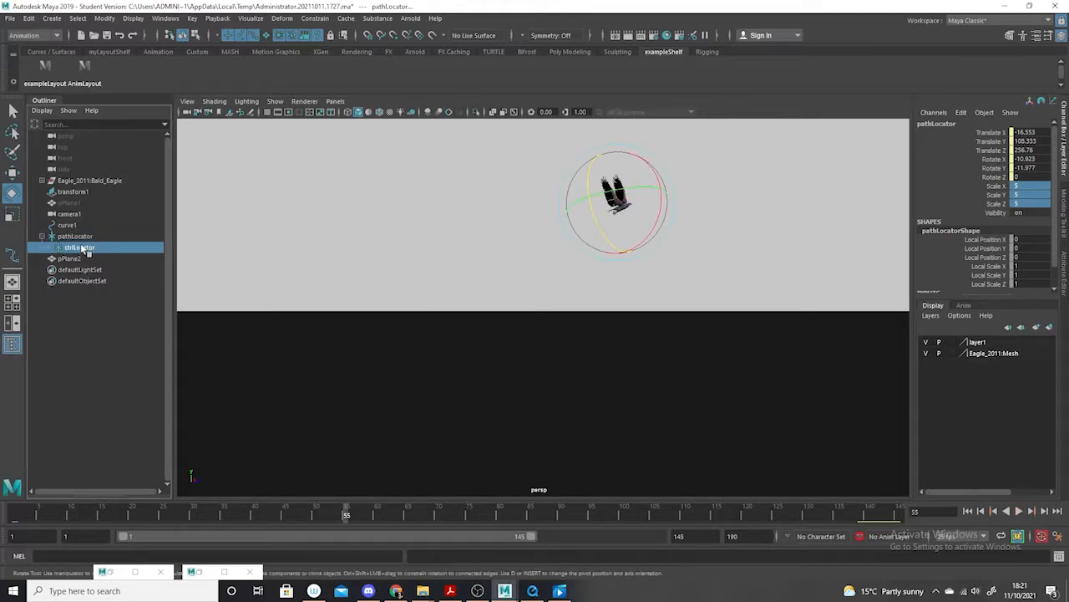
key(alt+v)
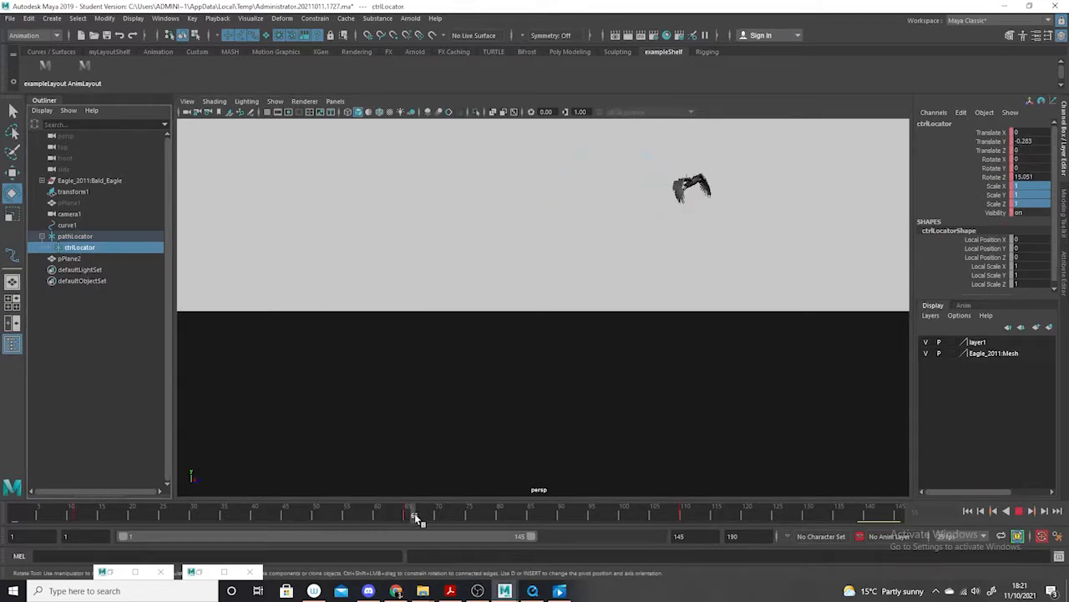
click(491, 518)
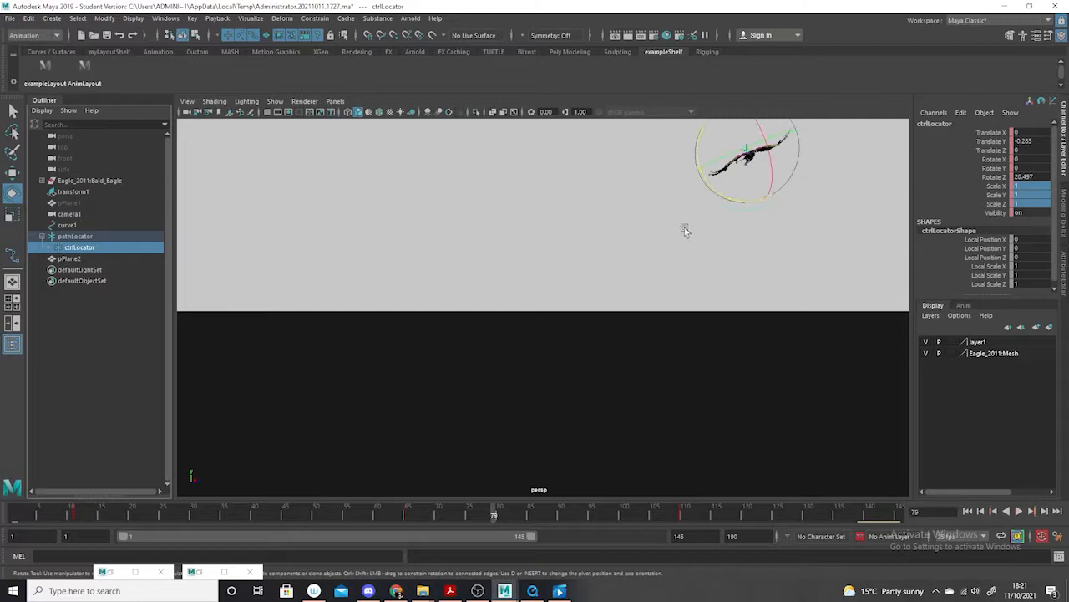
drag(726, 202, 573, 483)
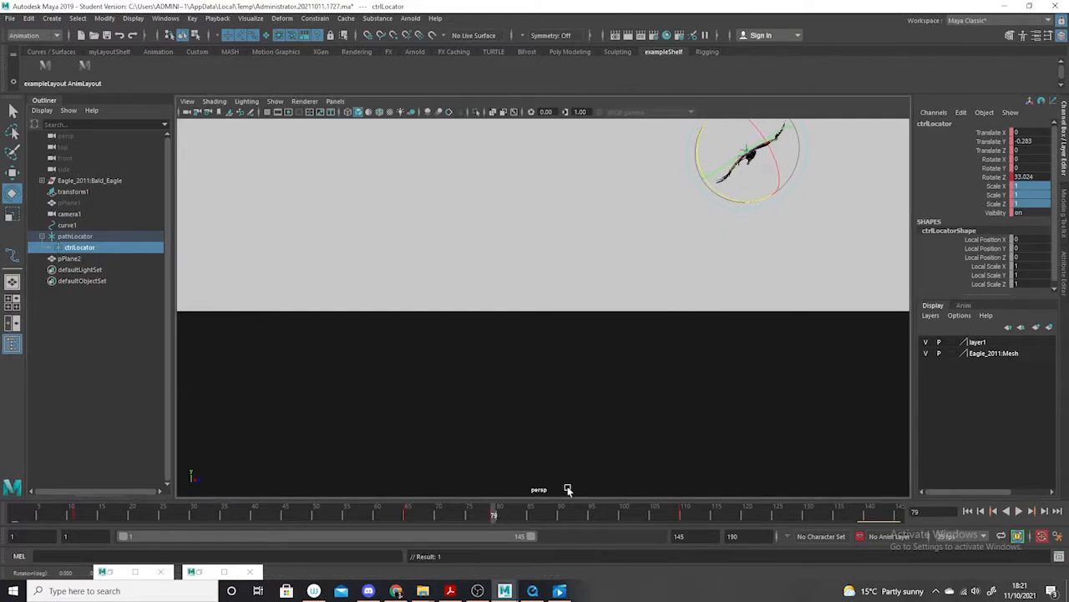
Reframe the perspective view, then scrub and play back the flight to check the stronger banking
mouse_move(496, 518)
mouse_down()
mouse_move(597, 511)
mouse_move(513, 517)
mouse_up()
alt+drag(647, 406, 651, 407)
alt+middle_drag(666, 359, 623, 412)
alt+drag(623, 413, 627, 407)
drag(512, 515, 717, 515)
alt+middle_drag(665, 476, 682, 478)
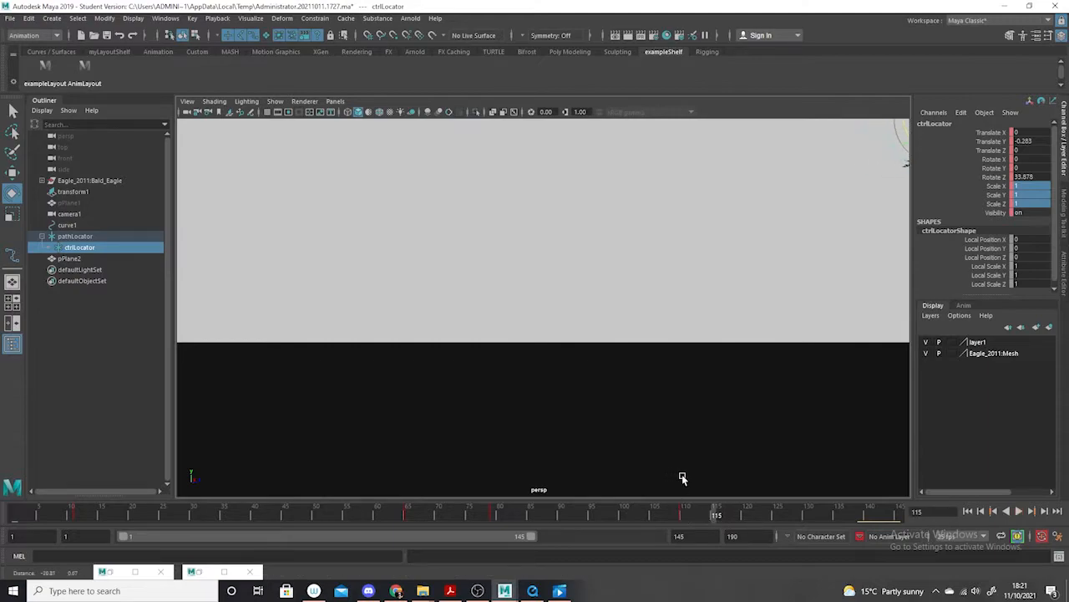
drag(711, 516, 71, 514)
click(1018, 512)
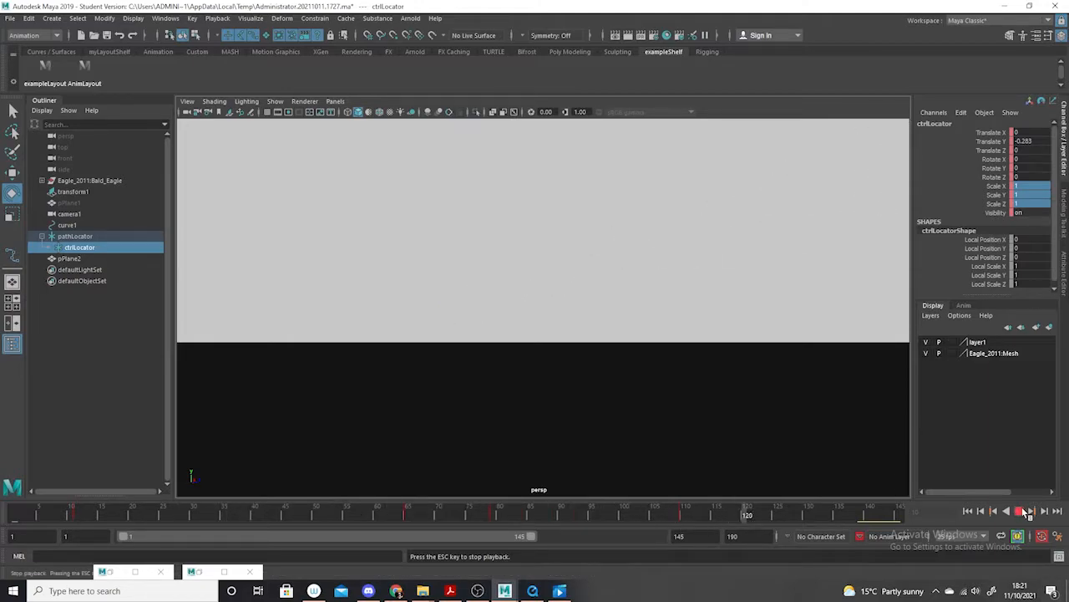
key(Escape)
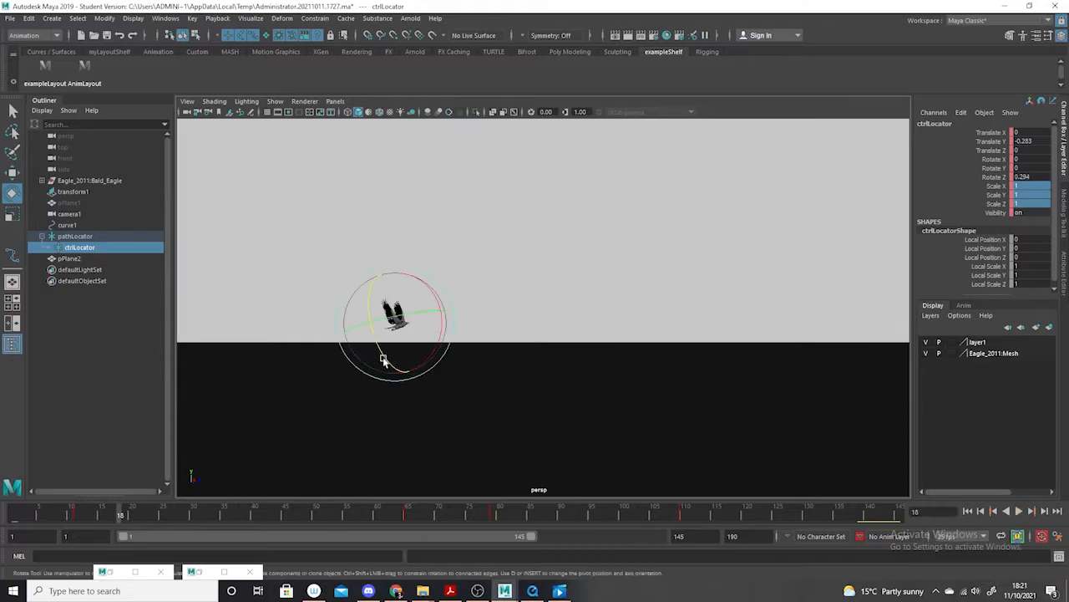
Mute pathLocator's Translate and Rotate channels on X, Y and Z
click(71, 237)
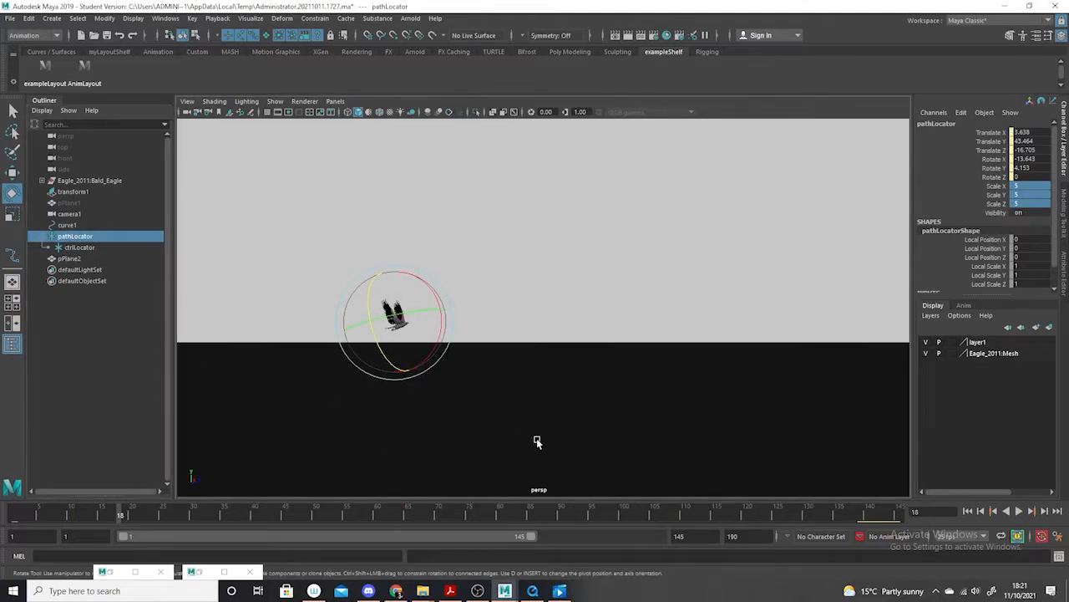
key(space)
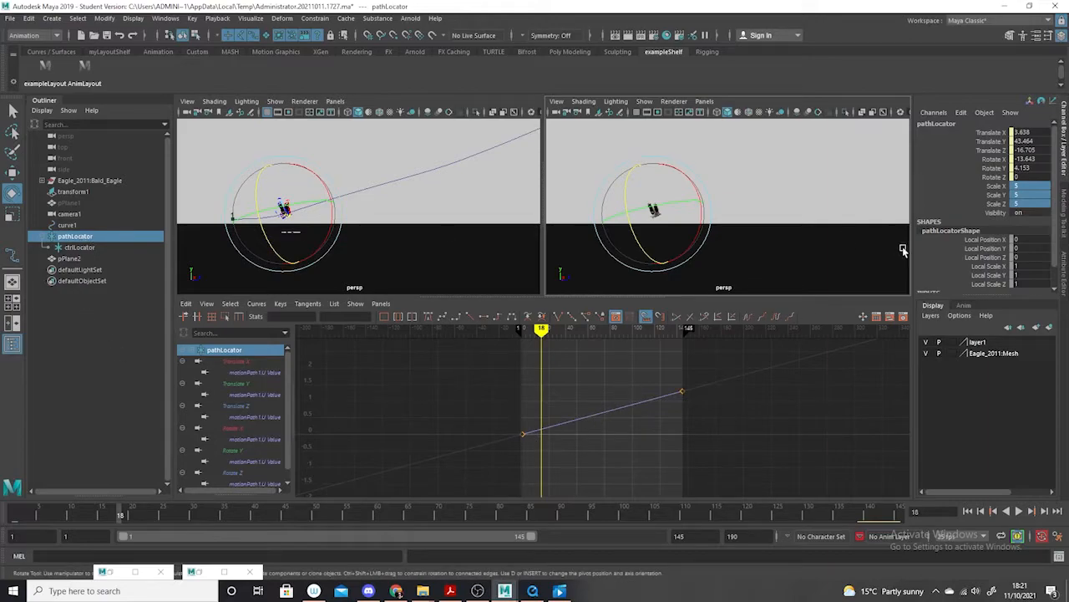
drag(988, 134, 991, 182)
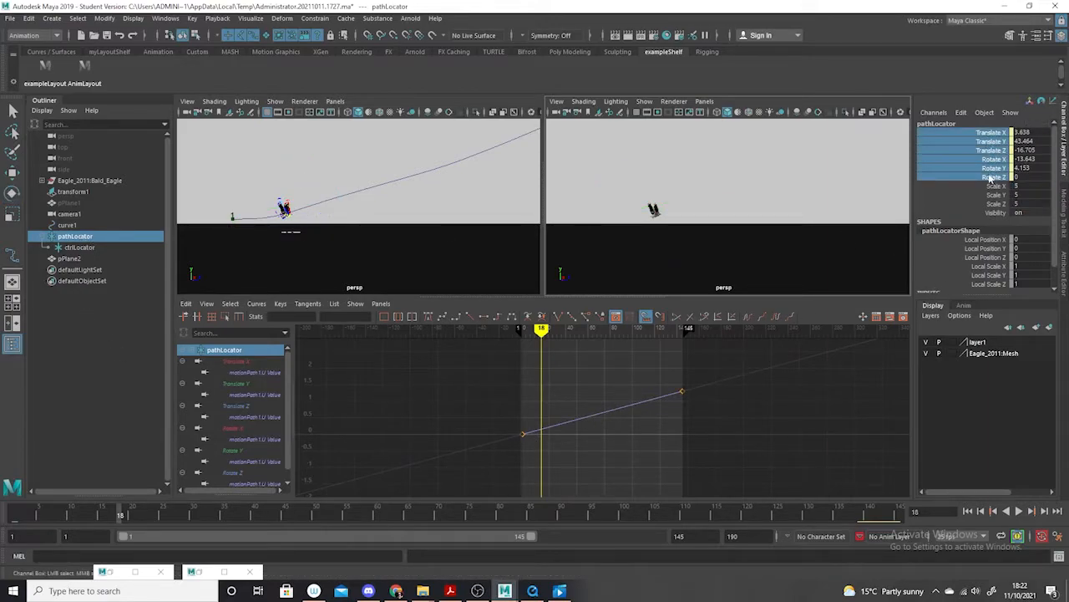
right_click(991, 181)
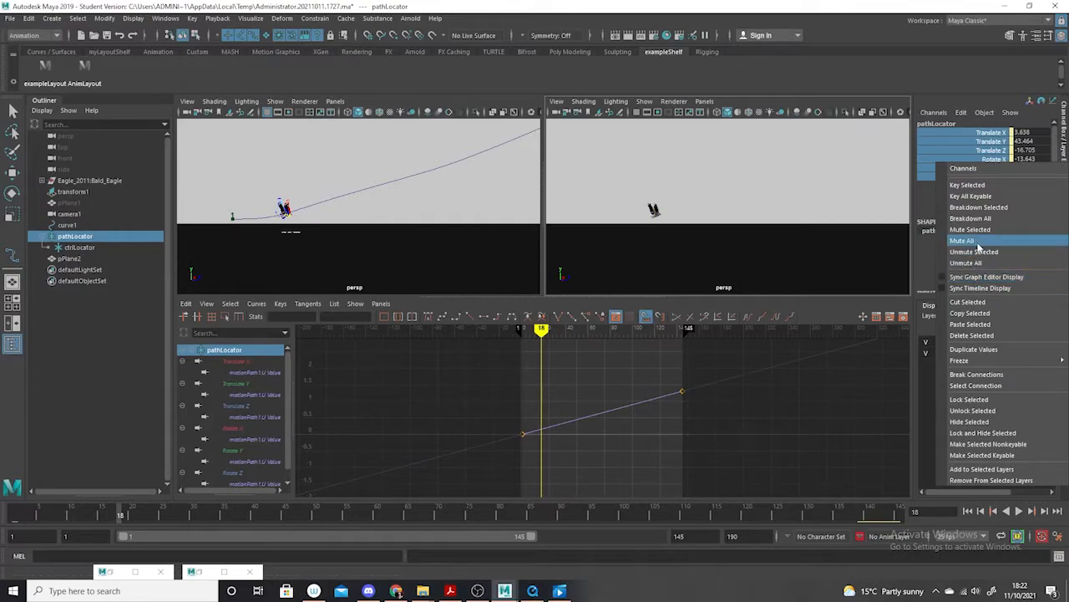
click(973, 229)
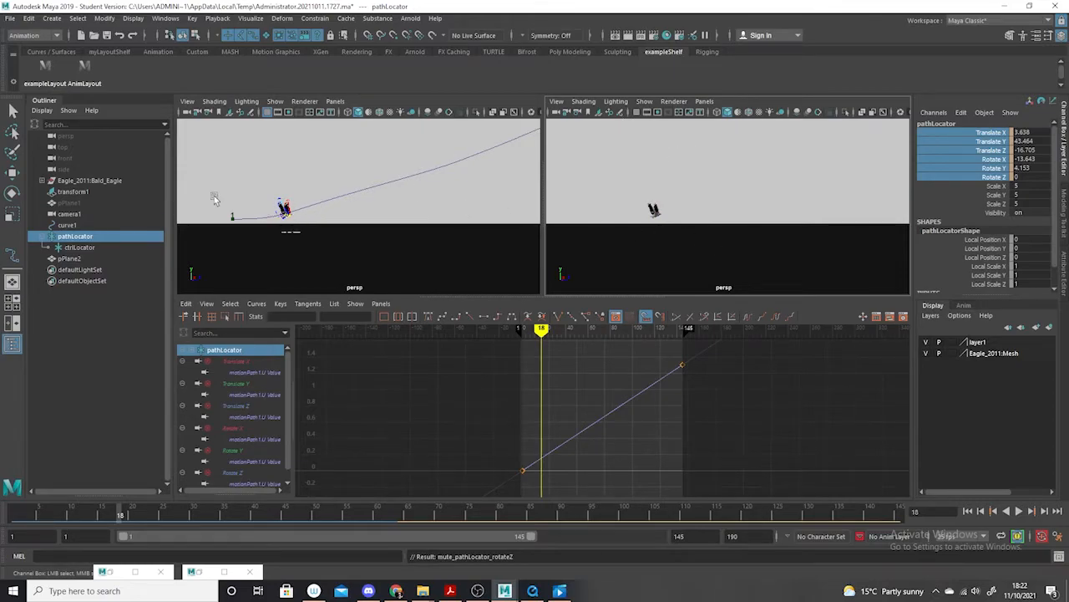
click(53, 18)
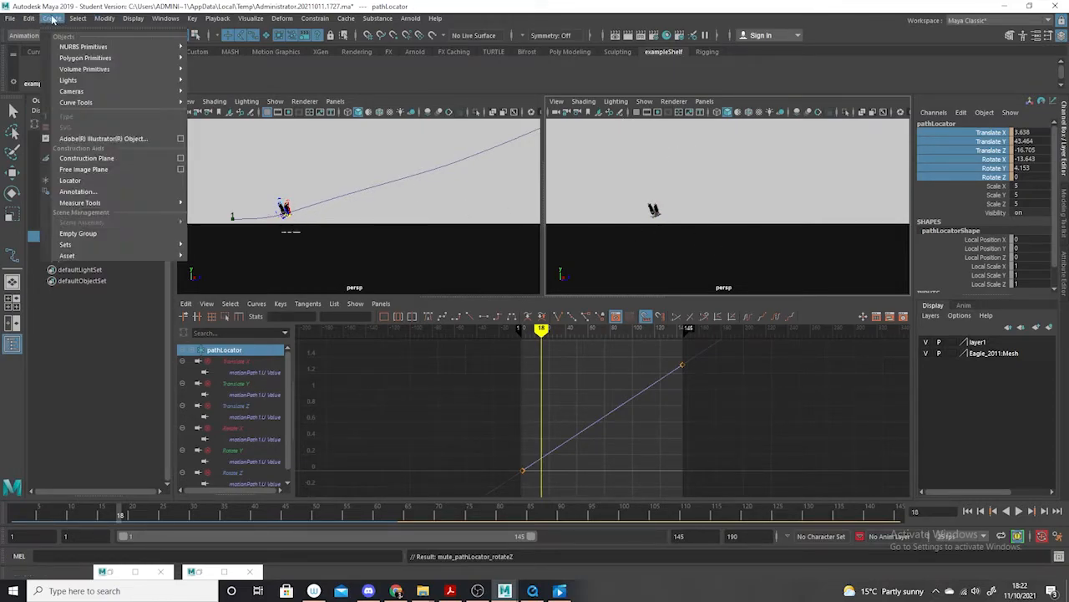
mouse_move(100, 90)
click(212, 101)
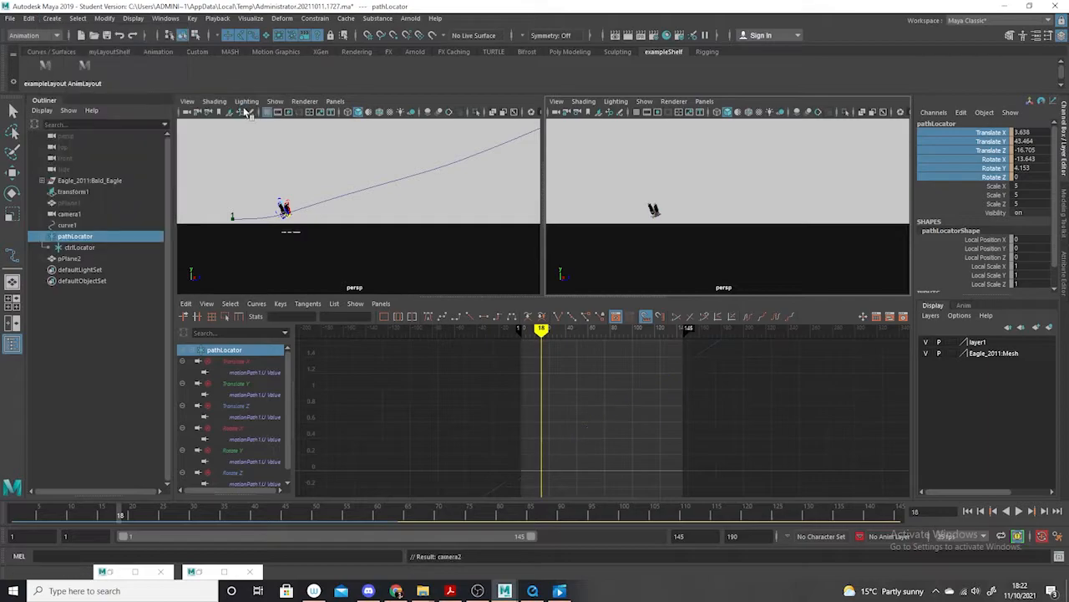
click(71, 214)
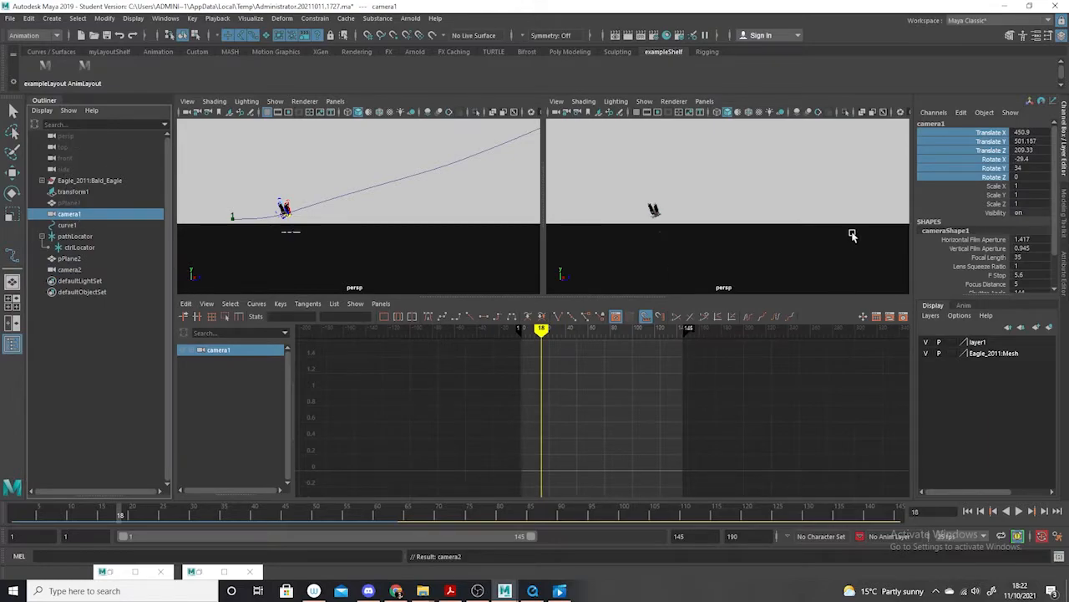
click(66, 136)
click(68, 270)
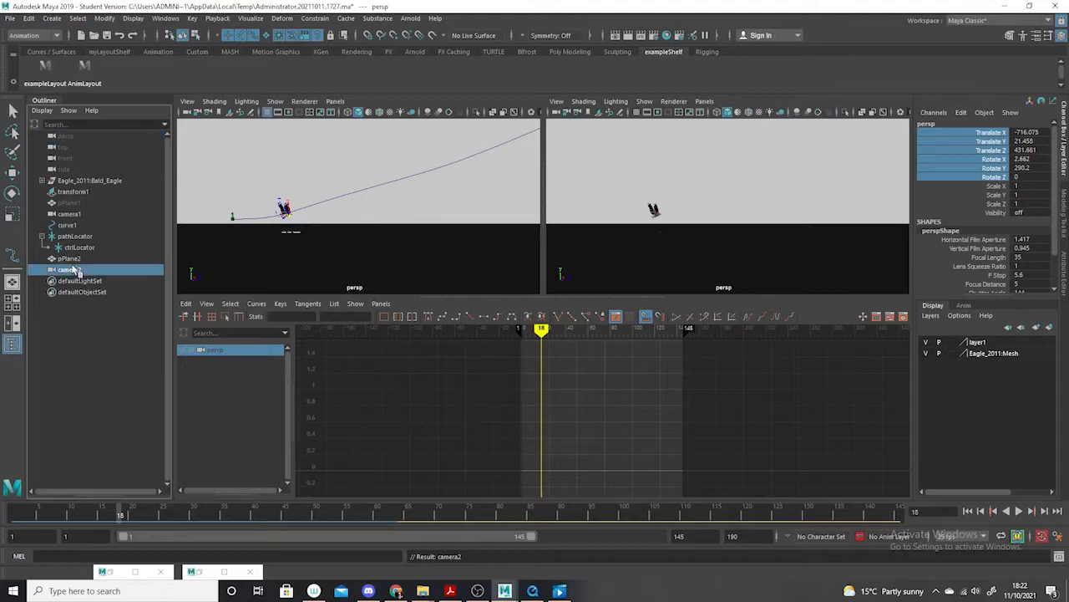
key(Delete)
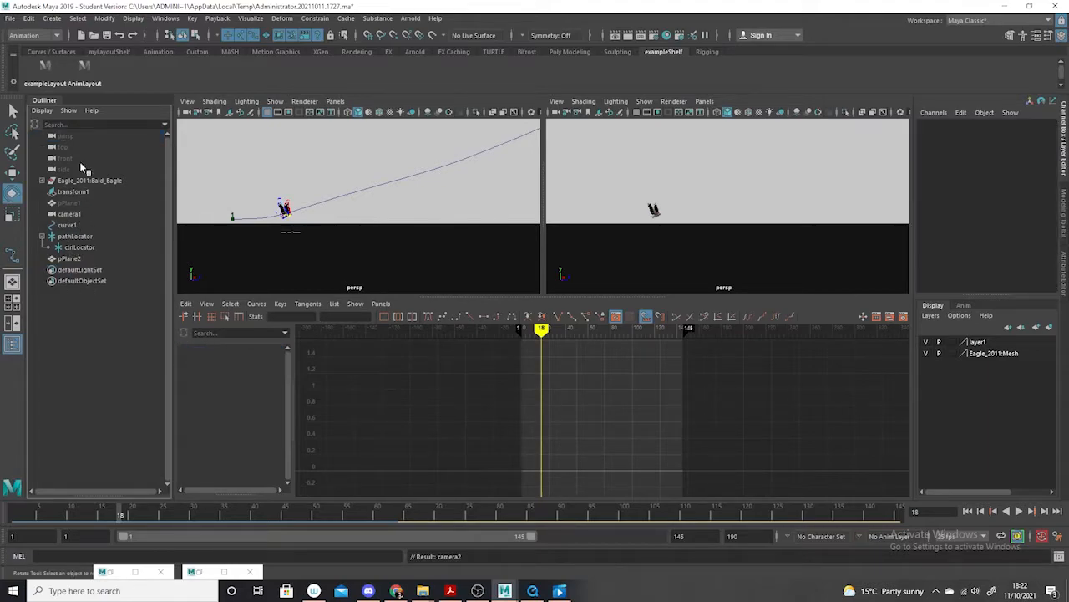
Parent-constrain camera1 to the persp camera with Maintain offset off and all translate and rotate axes constrained
click(73, 136)
ctrl+click(83, 214)
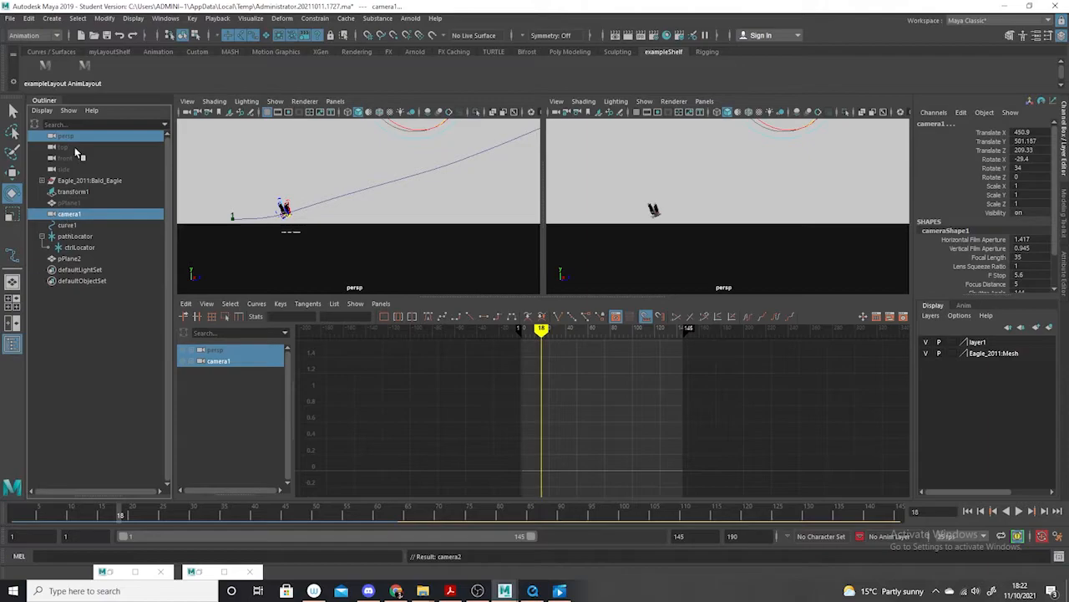
click(328, 17)
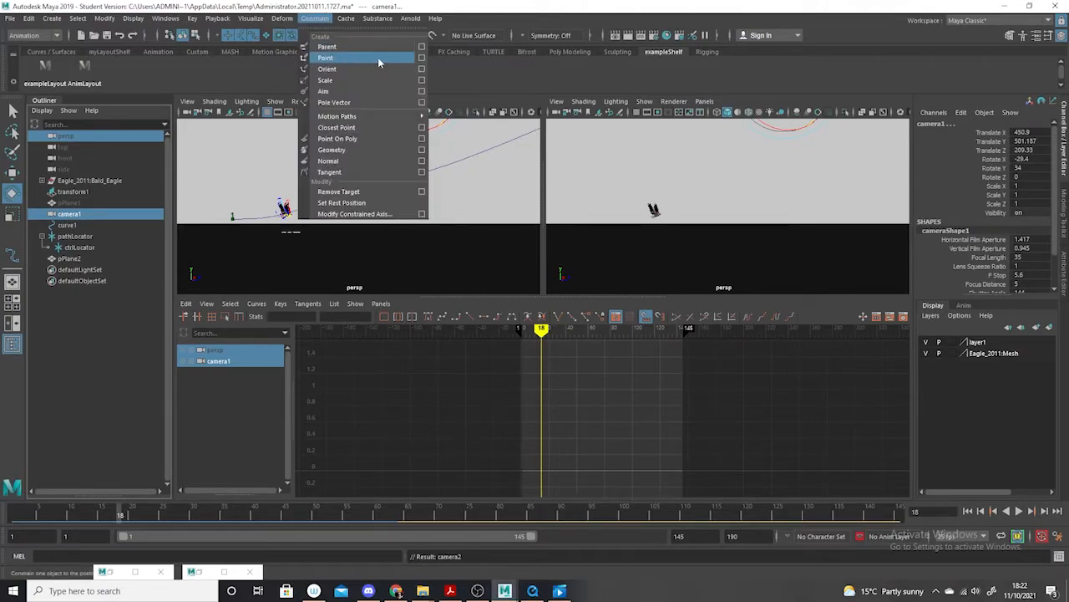
click(422, 47)
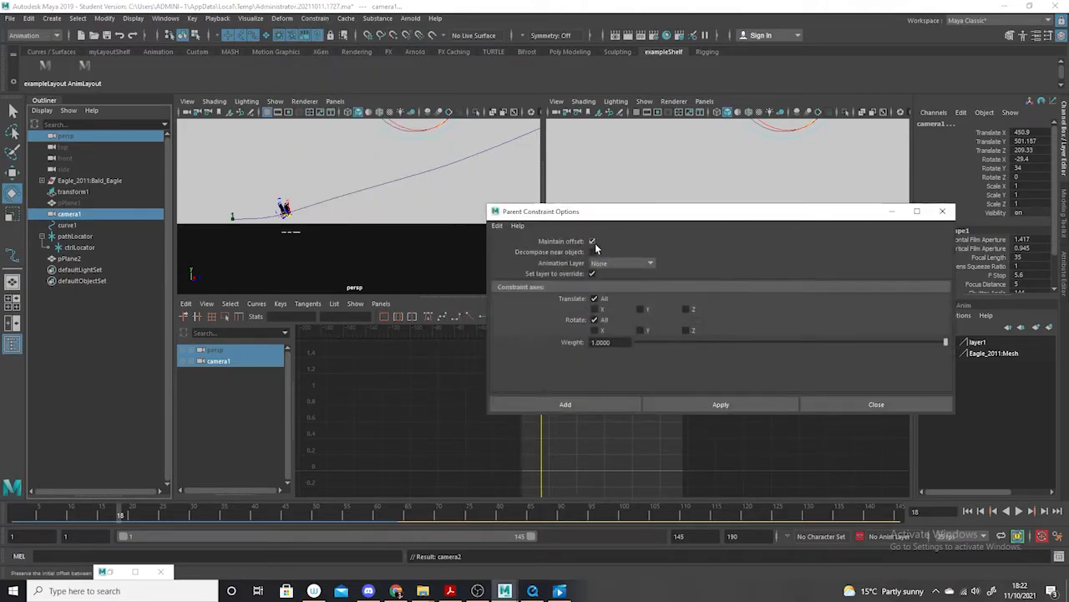
click(720, 404)
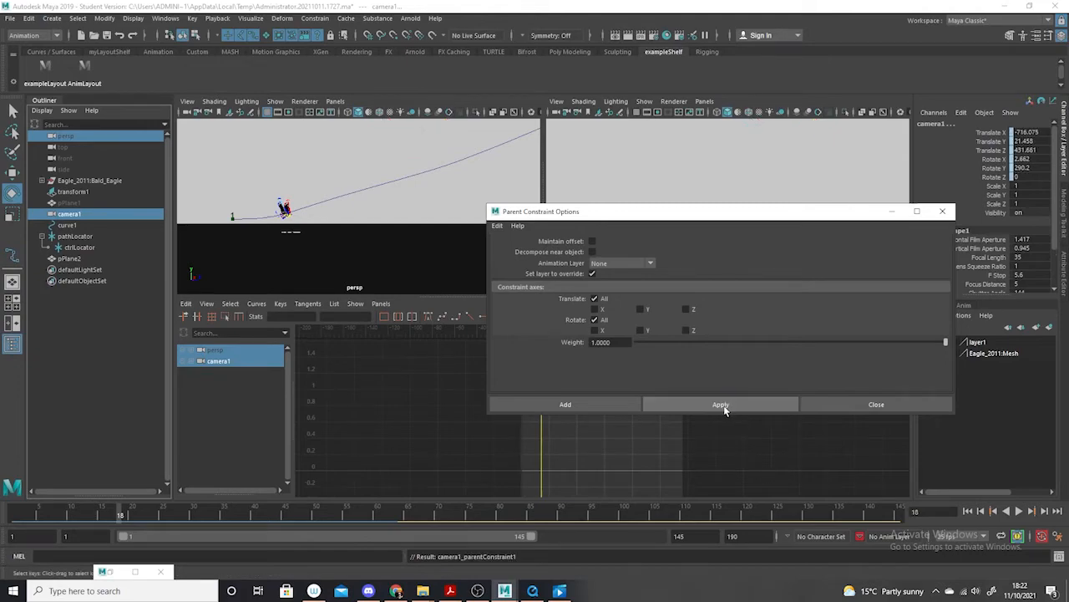
Show the camera1 view in the second perspective viewport and move the constraint options out of the way
drag(788, 206, 522, 406)
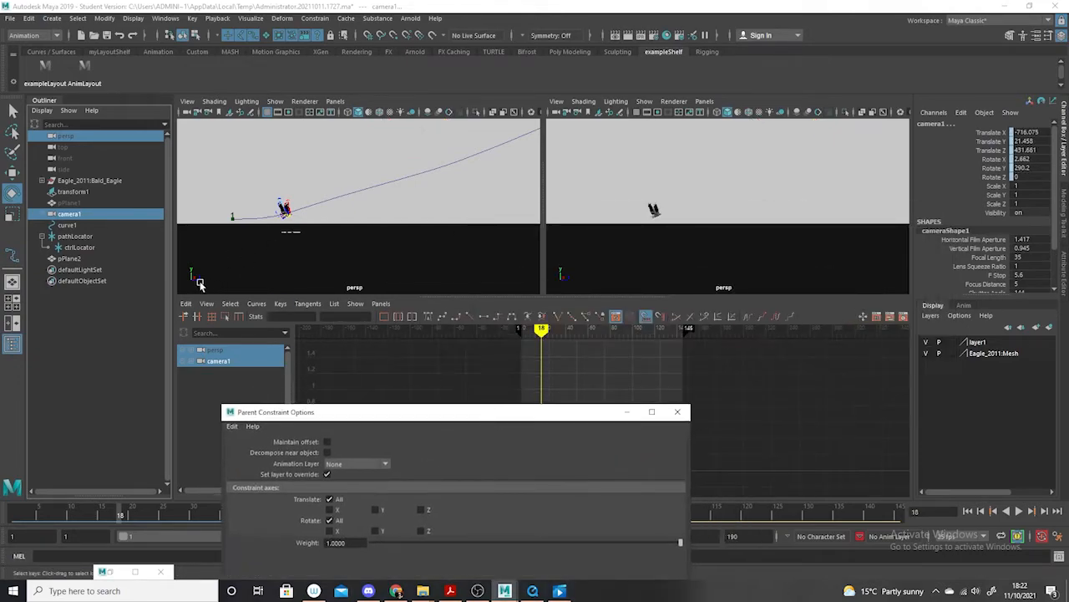
middle_drag(79, 215, 713, 252)
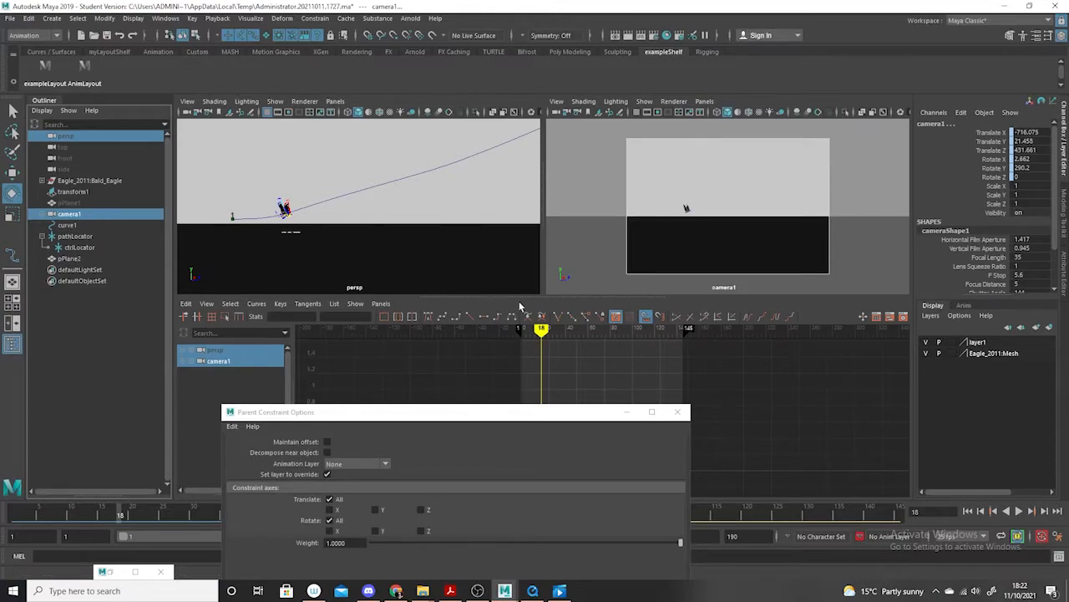
click(628, 412)
Break the connections on camera1's Translate and Rotate channels and lock those channels
drag(992, 132, 1000, 182)
right_click(988, 168)
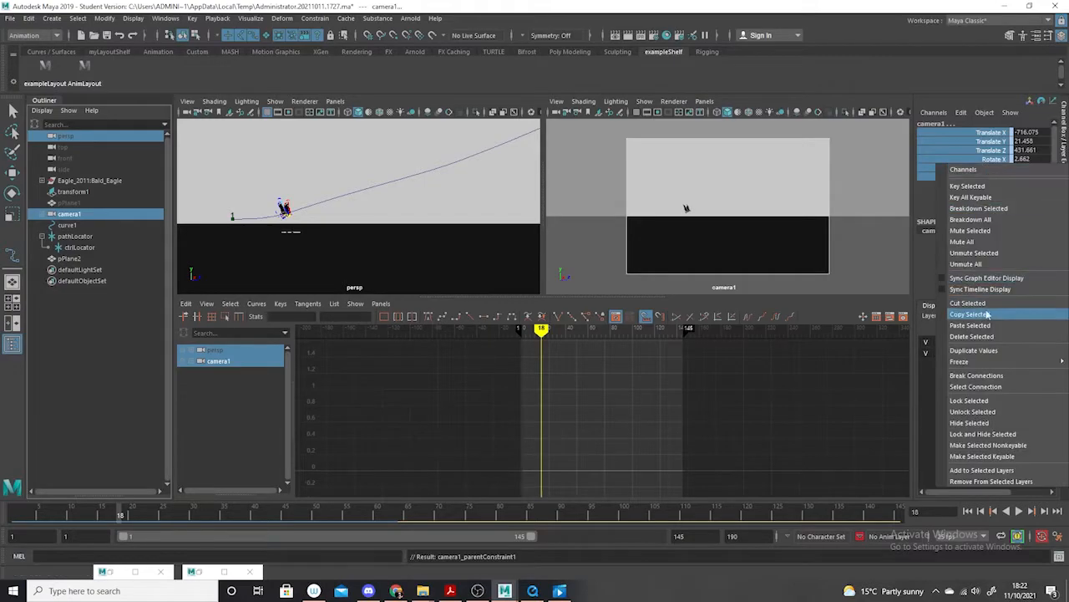
click(982, 374)
right_click(984, 158)
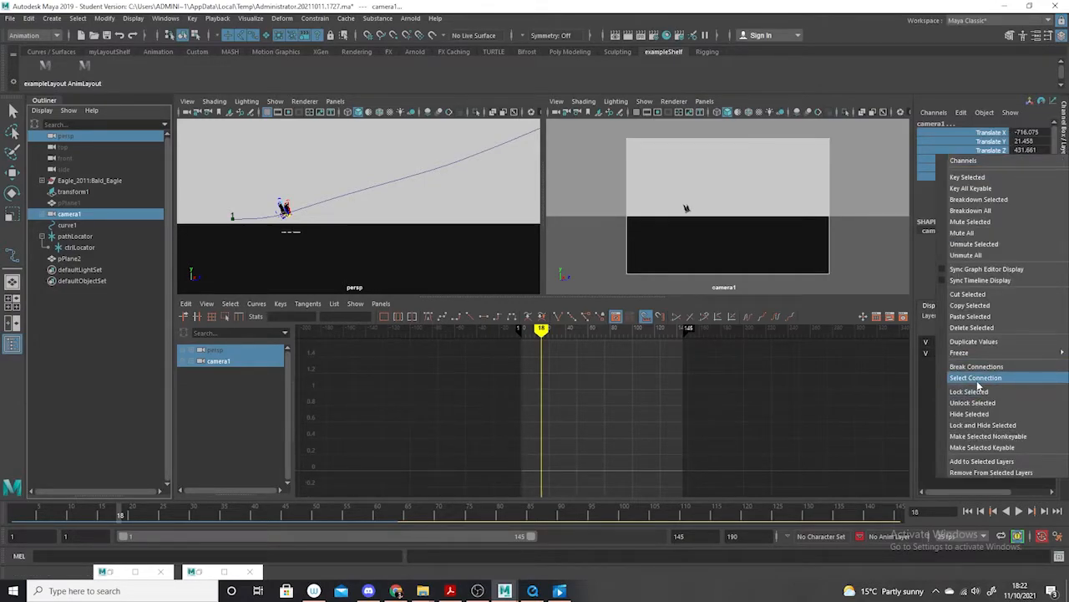
click(986, 393)
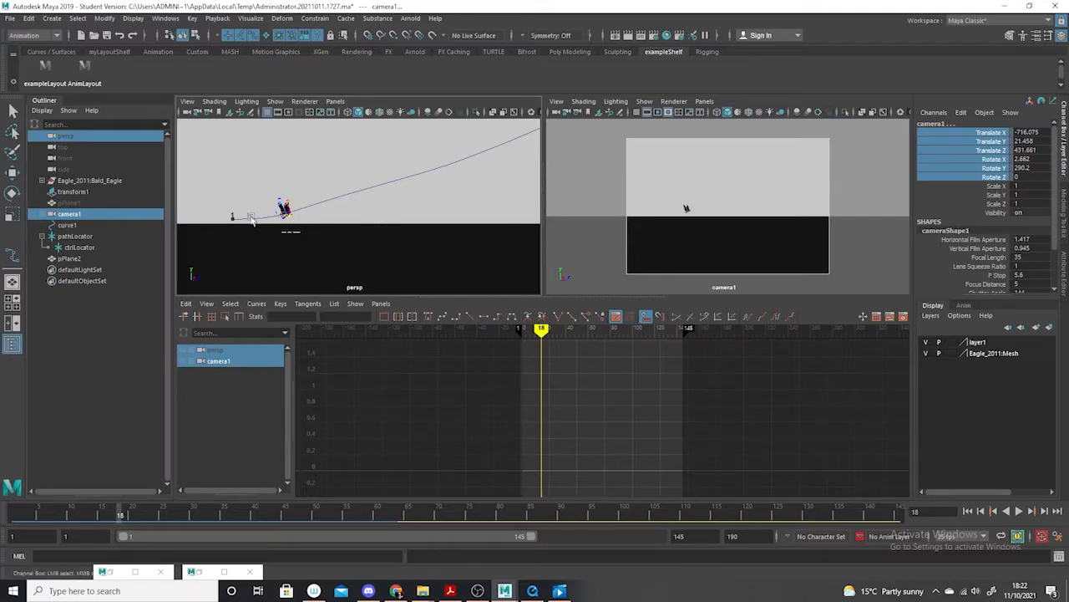
Unlock the persp camera's Translate and Rotate channels
click(283, 212)
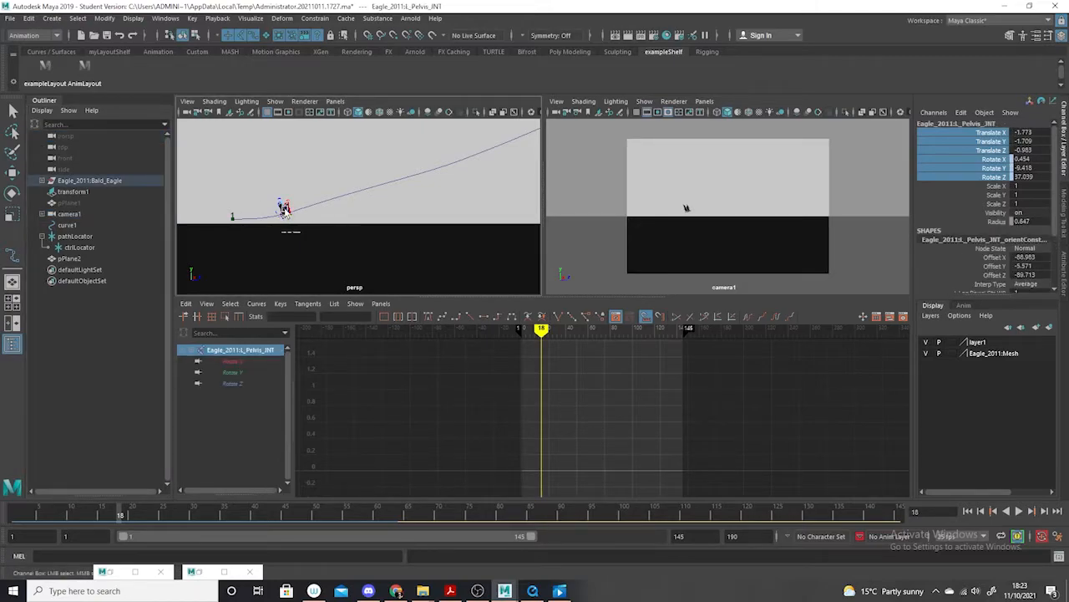
click(291, 222)
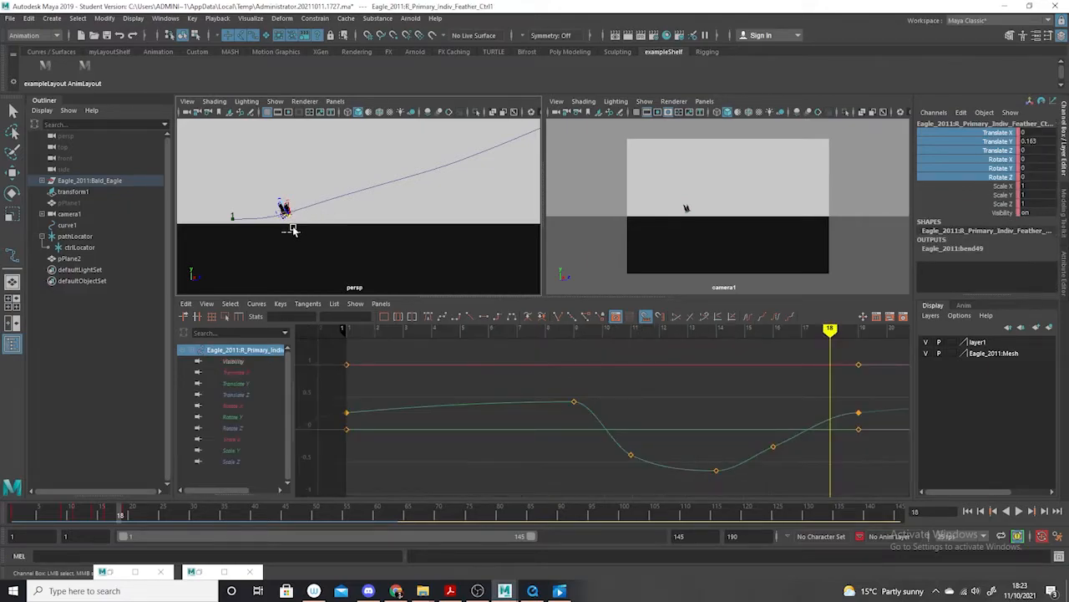
click(71, 136)
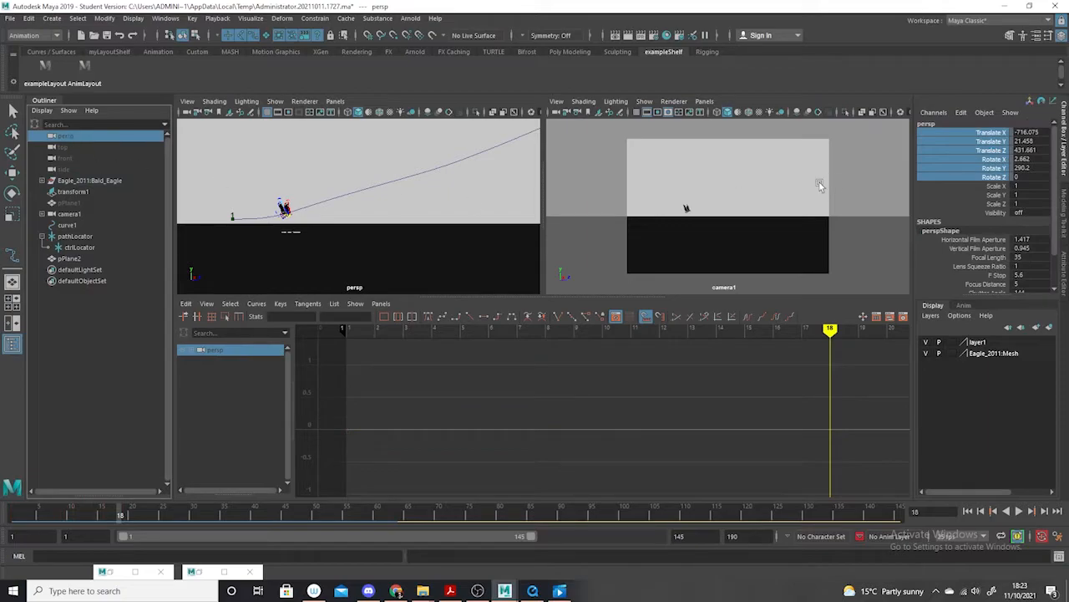
click(70, 214)
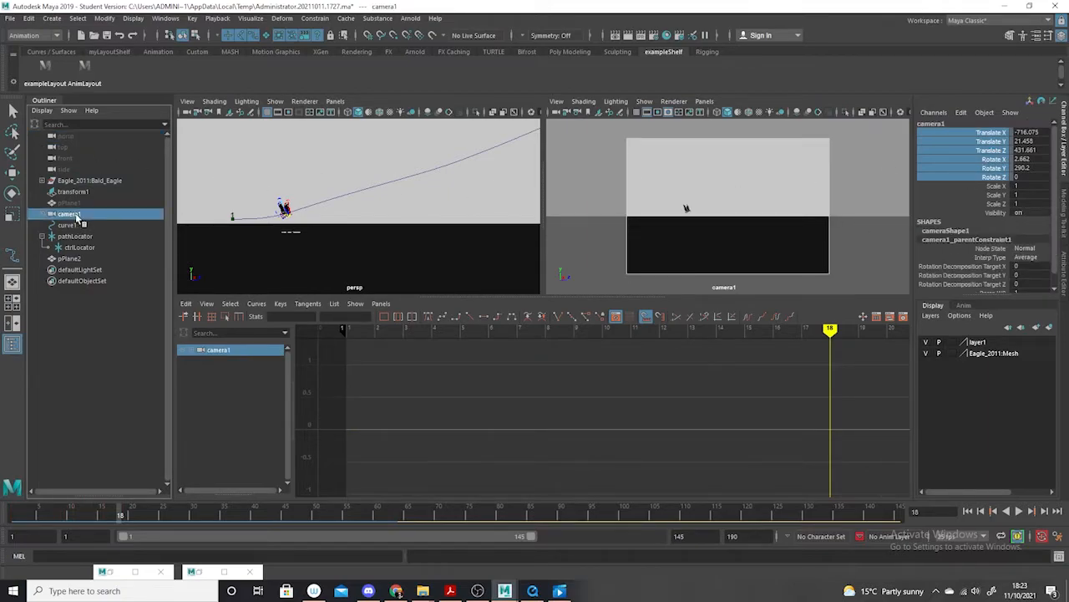
click(60, 137)
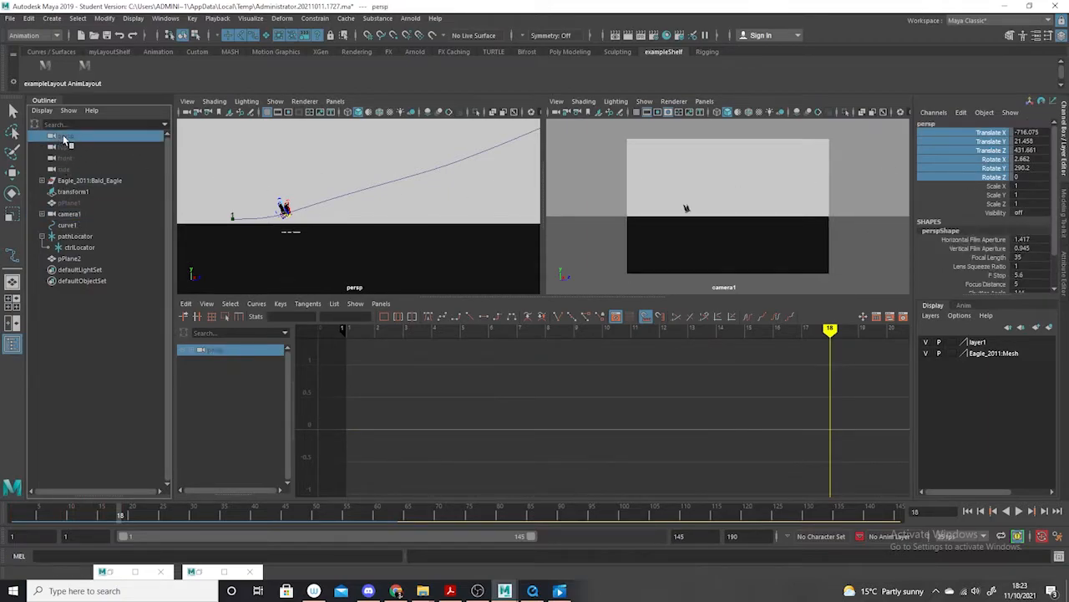
right_click(990, 159)
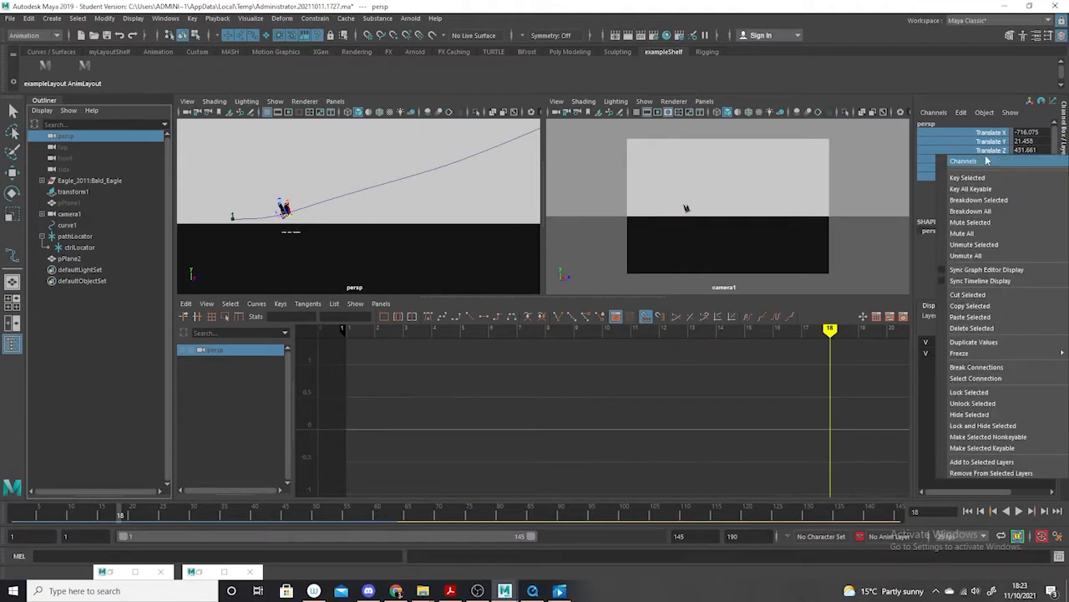
click(997, 404)
Smooth ctrlLocator's Rotate Z curve by adjusting the tangents of the keys at frames 79, 110 and 65
click(294, 221)
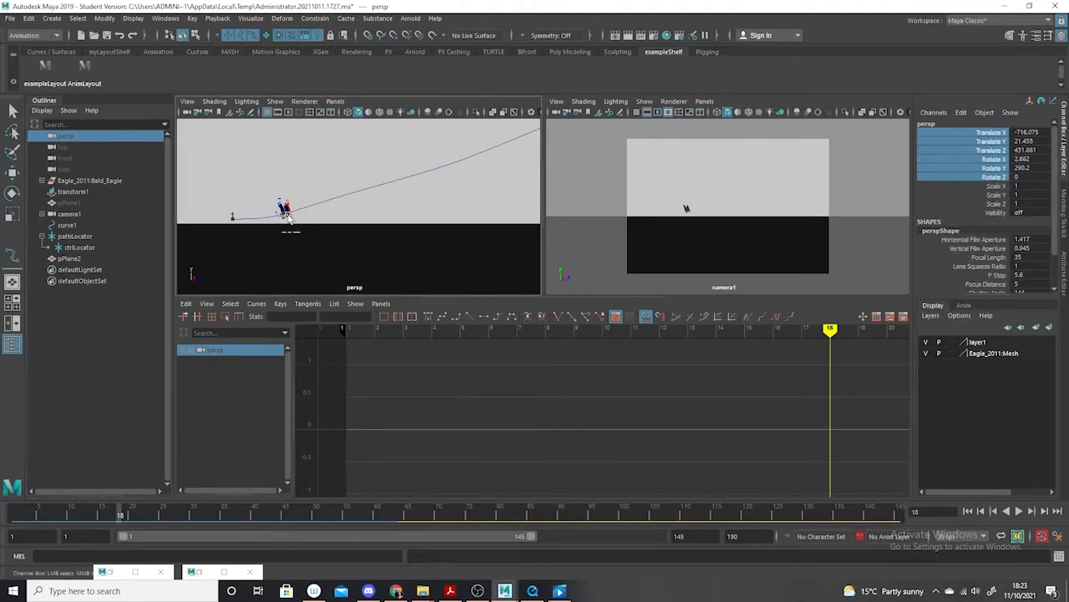
key(f)
alt+drag(427, 273, 300, 292)
drag(96, 516, 114, 470)
alt+drag(294, 245, 251, 244)
click(79, 247)
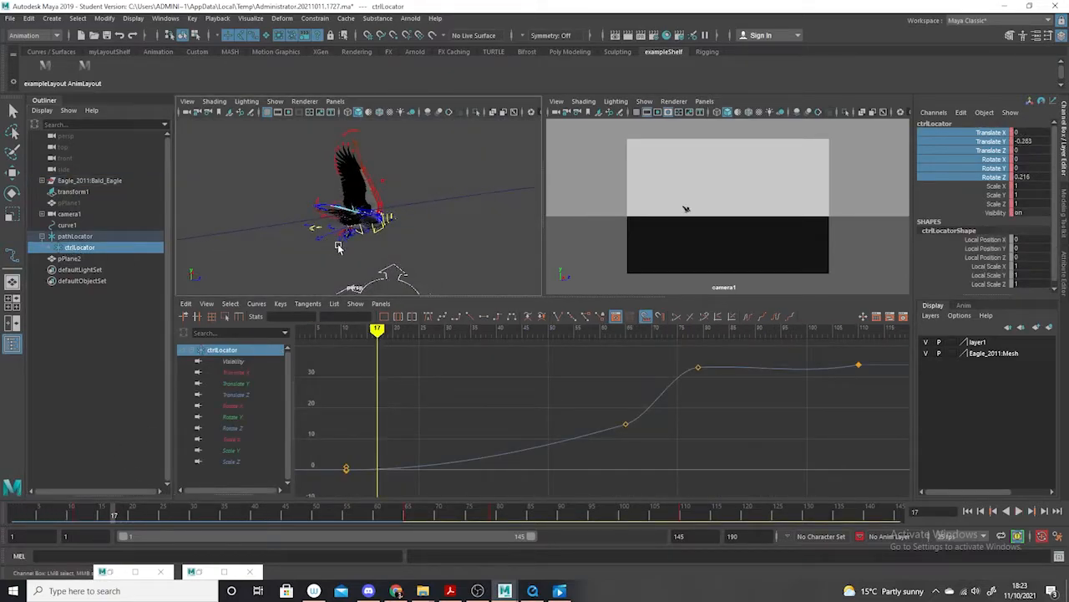
alt+right_drag(330, 246, 412, 267)
click(698, 367)
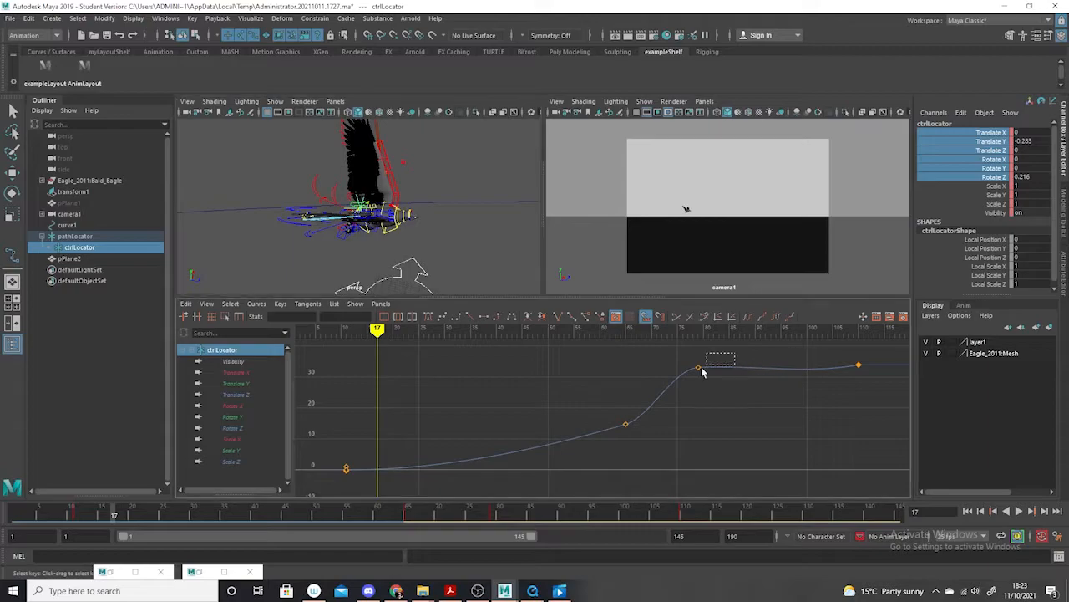
drag(661, 363, 660, 377)
click(859, 364)
drag(909, 369, 909, 369)
middle_drag(903, 357, 904, 372)
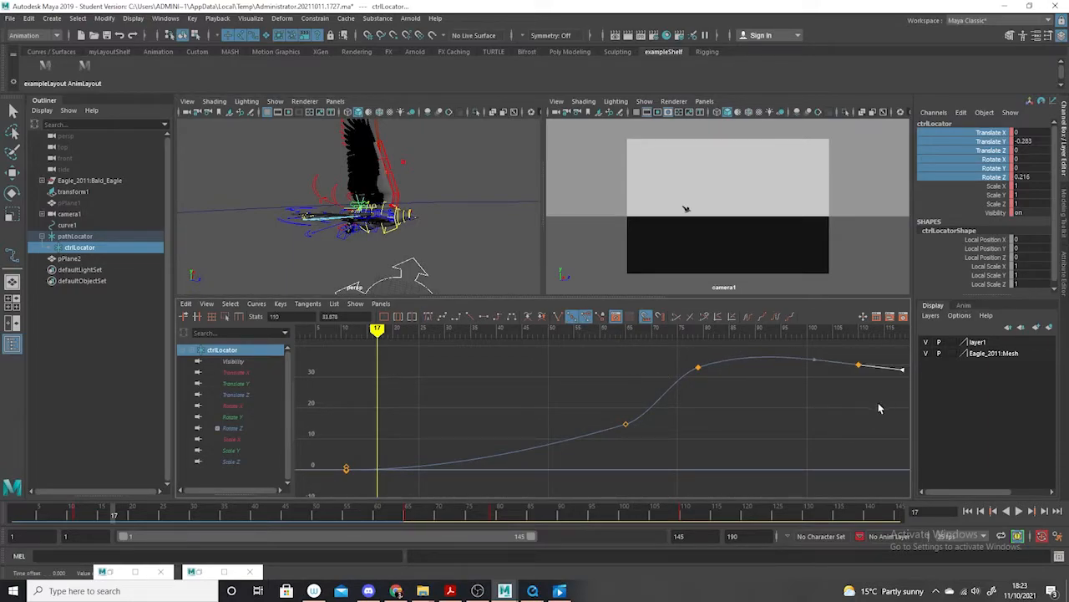
click(625, 425)
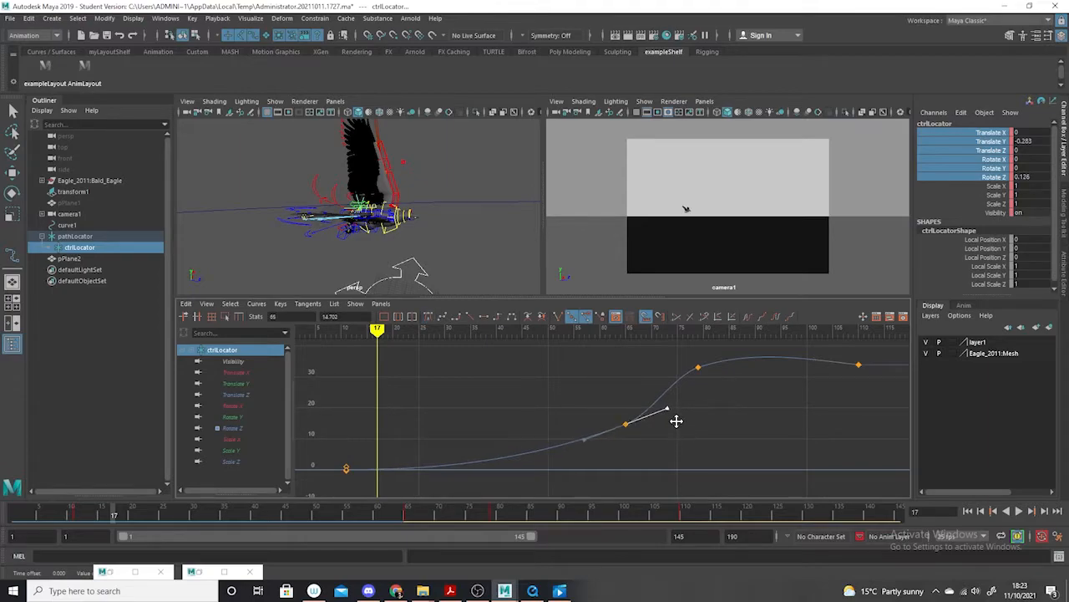
Display ctrlLocator's Translate Y curve, set a key on ctrlLocator at frame 1, and move the current time to frame 11
scroll(424, 240, up, 5)
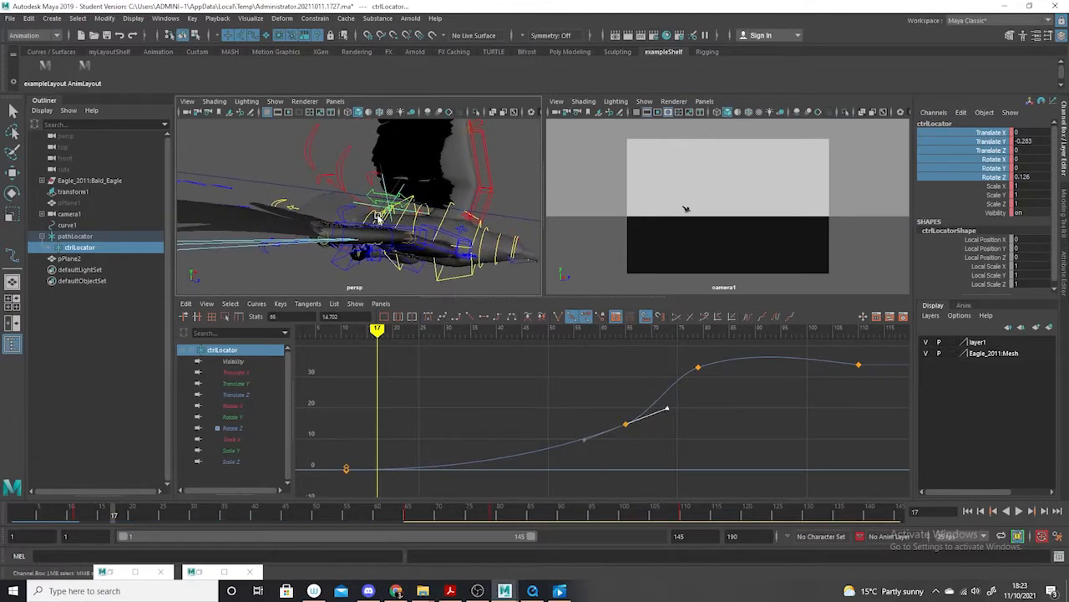
key(alt+v)
drag(111, 515, 18, 512)
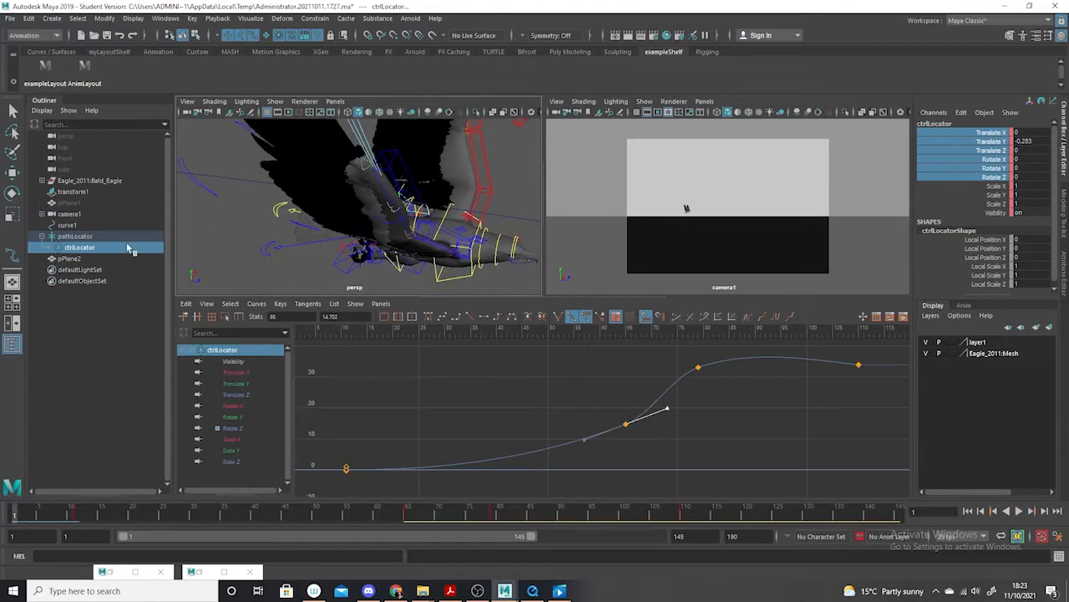
click(246, 382)
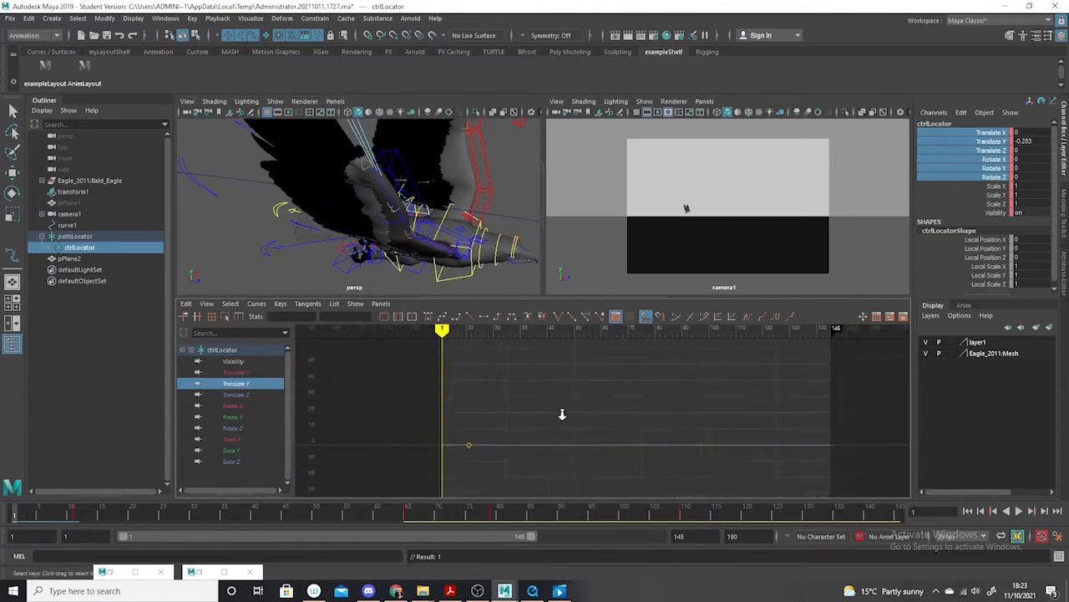
alt+drag(423, 214, 392, 186)
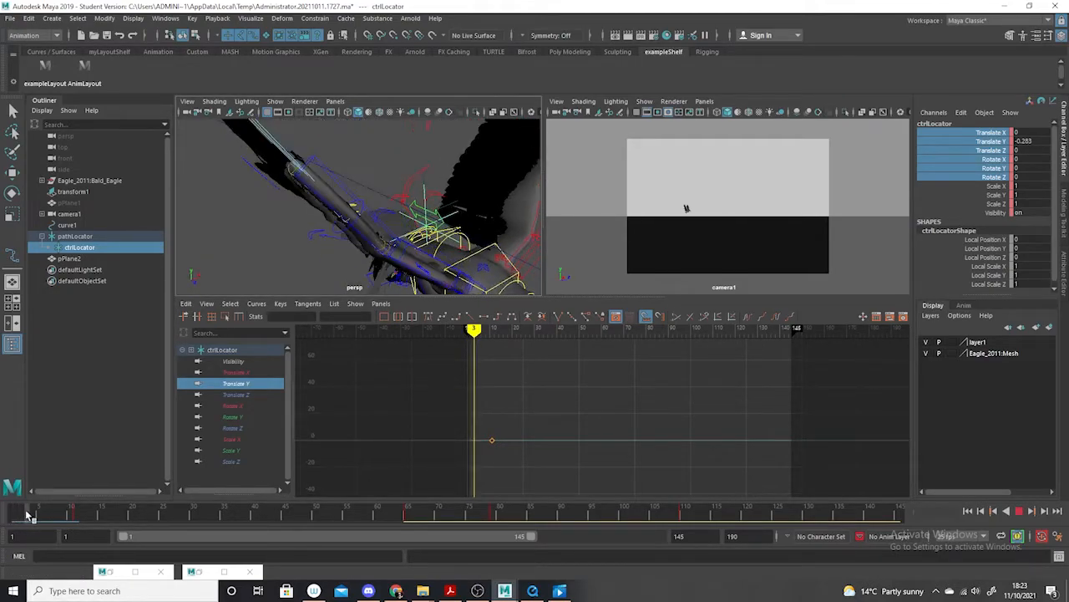
key(s)
drag(22, 513, 80, 504)
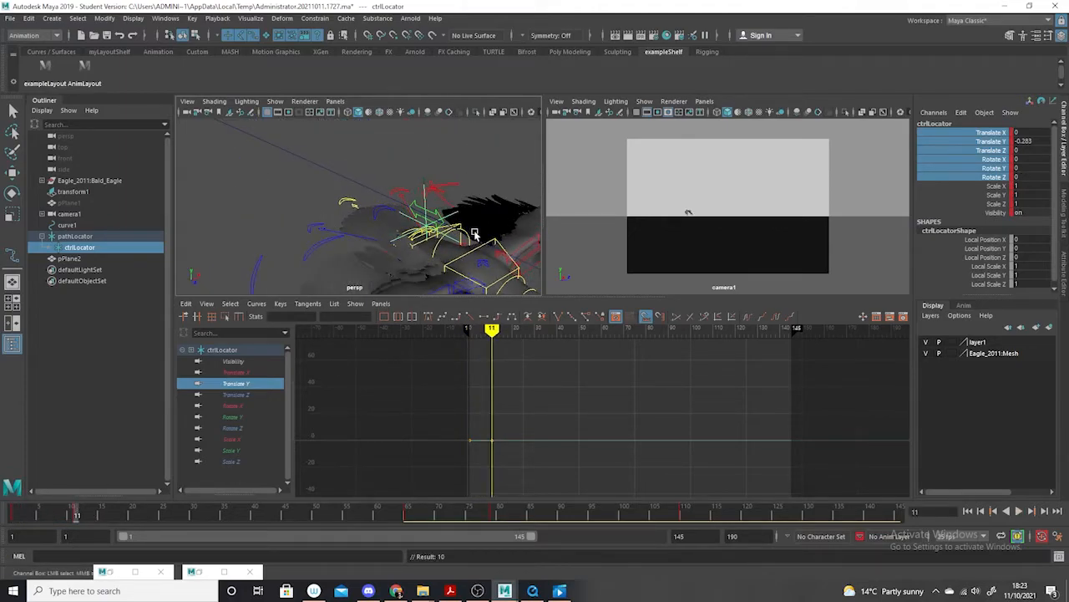
click(489, 440)
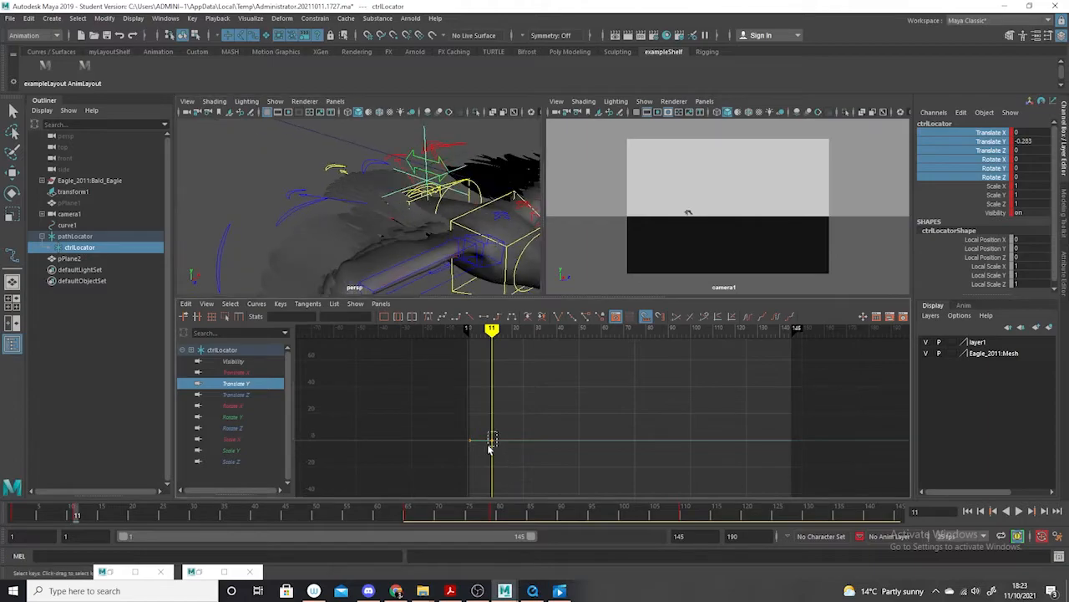
shift+middle_drag(490, 462, 489, 455)
key(ctrl+z)
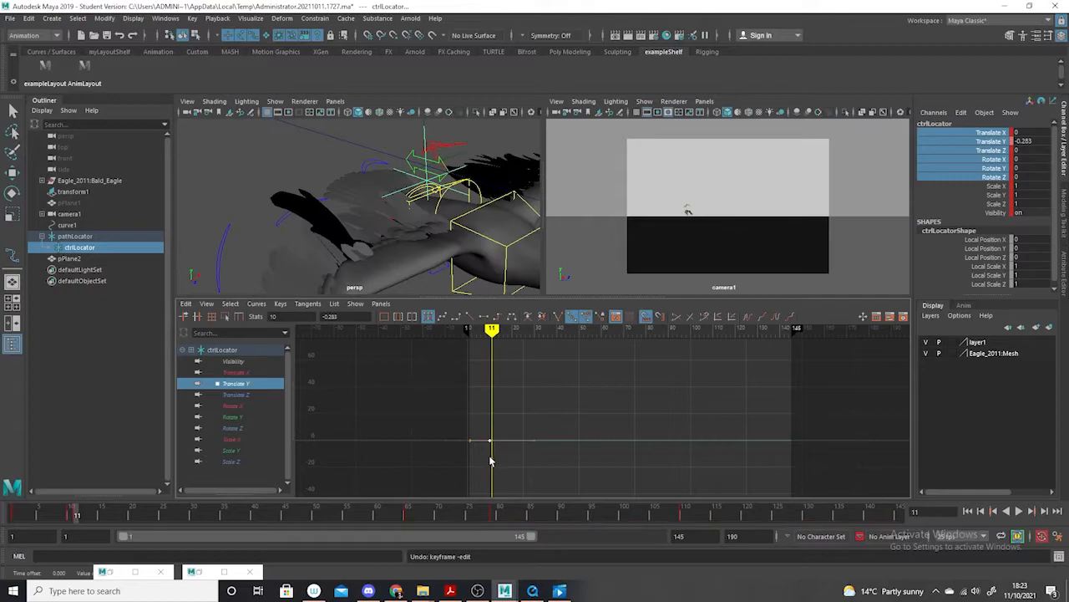
Raise ctrlLocator along Y to 0.032 at frame 11 and isolate its Translate Y curve
key(w)
drag(424, 140, 425, 121)
click(238, 384)
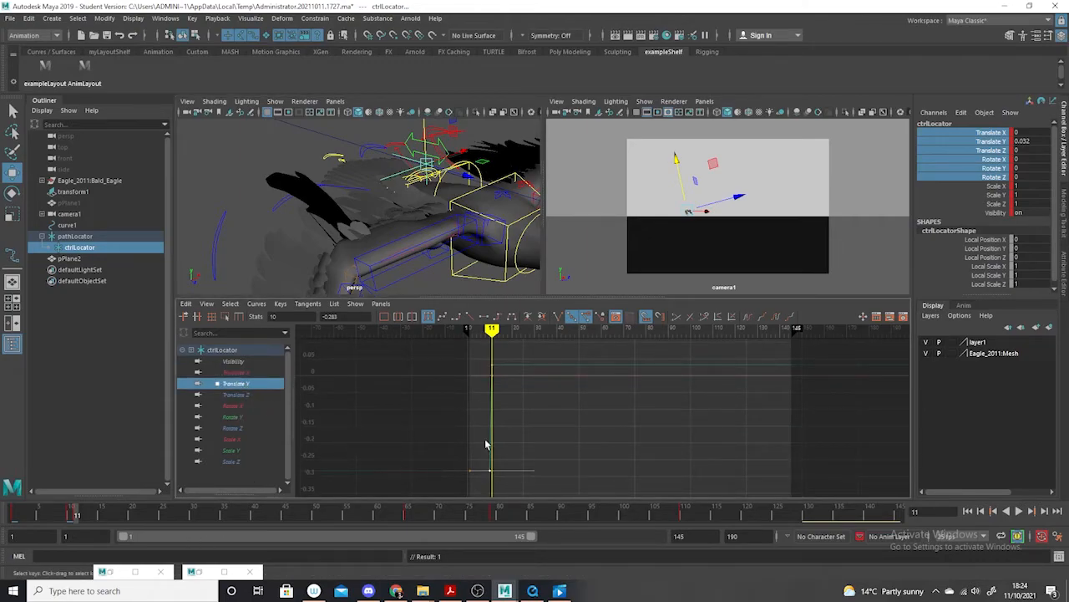
Shift ctrlLocator's Translate Y keys at frames 10 and 11 one frame earlier and delete the one at frame 9
key(a)
scroll(720, 453, down, 5)
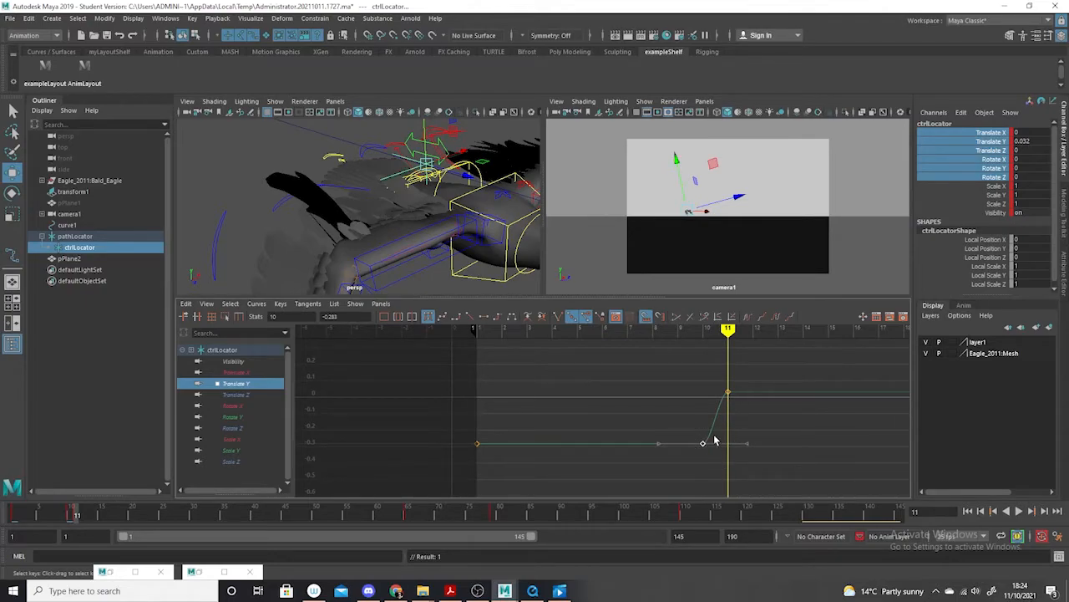
drag(745, 381, 669, 489)
drag(728, 332, 705, 336)
shift+middle_drag(708, 465, 692, 465)
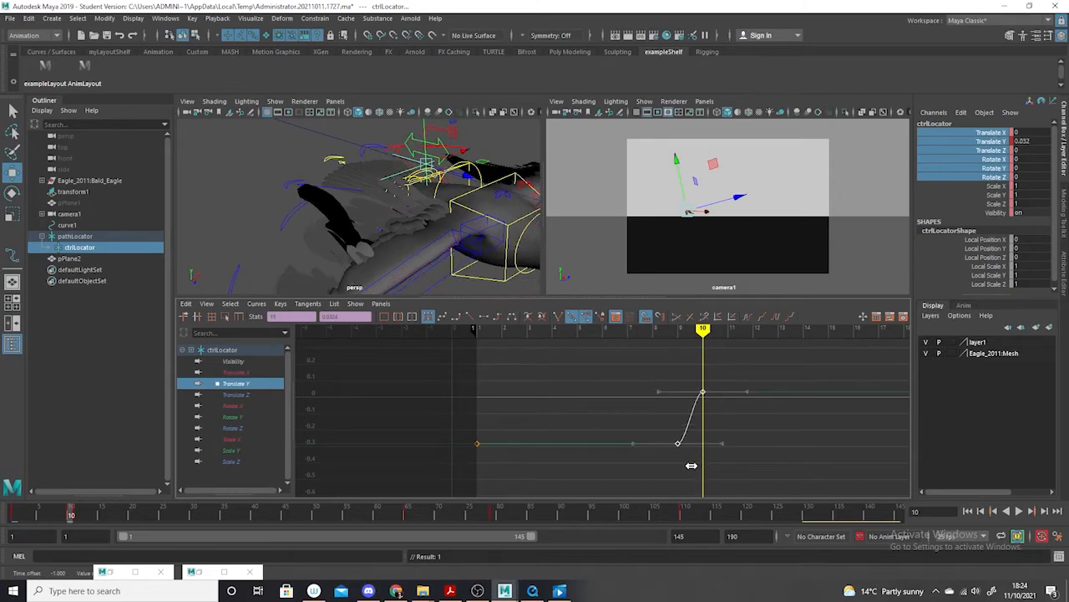
click(677, 443)
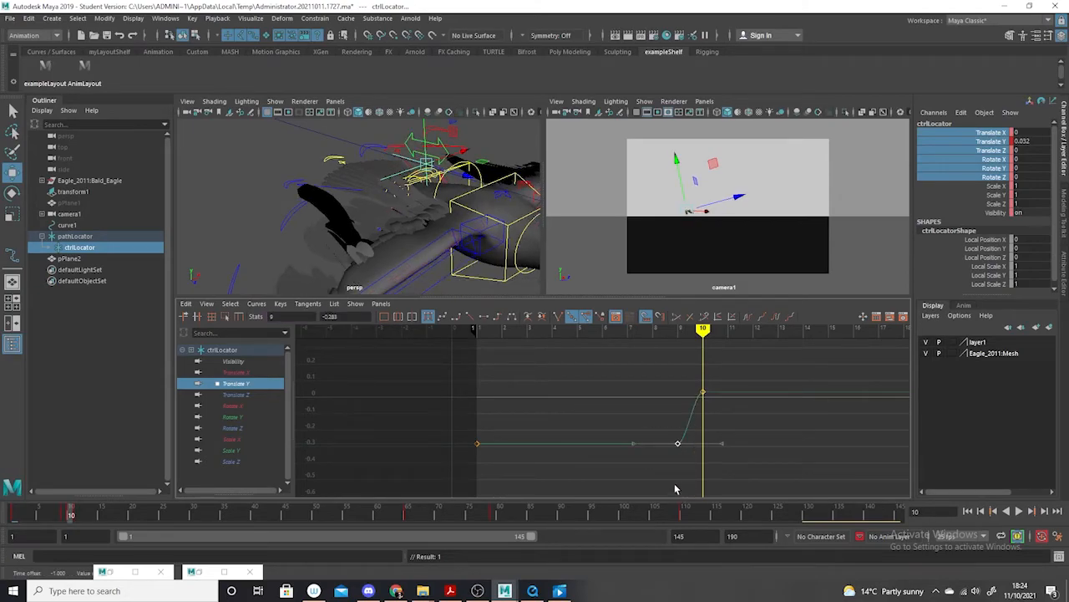
key(Delete)
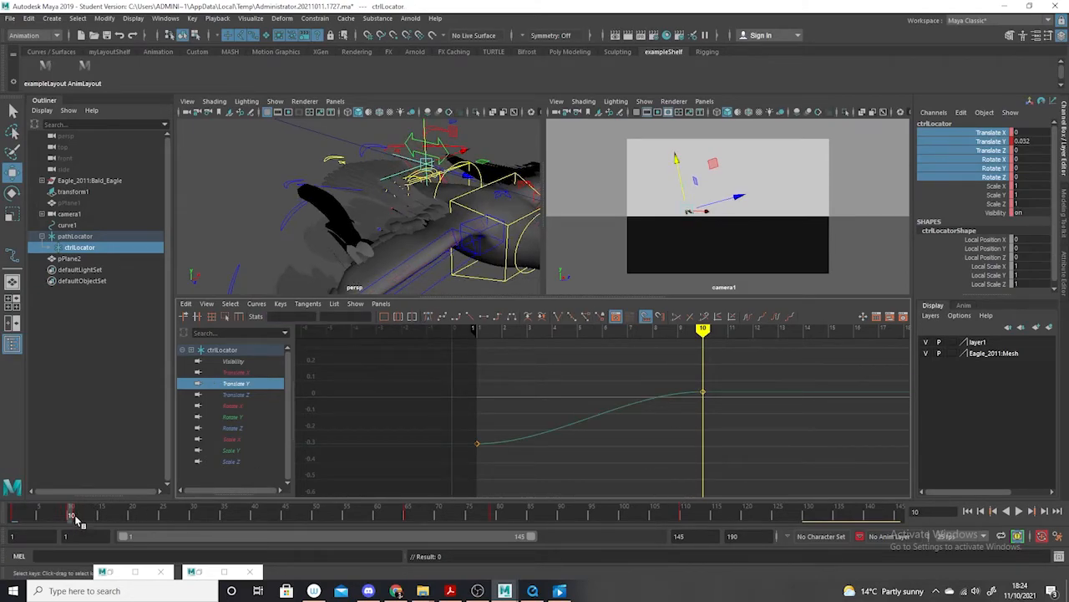
Copy ctrlLocator's key from frame 1 and paste it at frame 19
drag(73, 518, 77, 518)
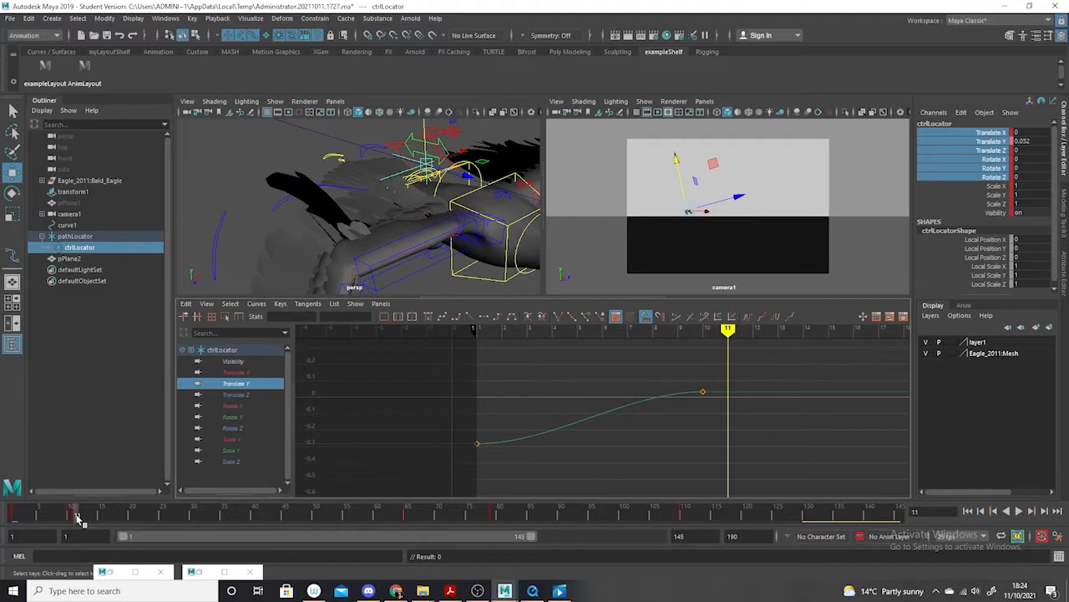
click(15, 518)
right_click(15, 518)
click(50, 347)
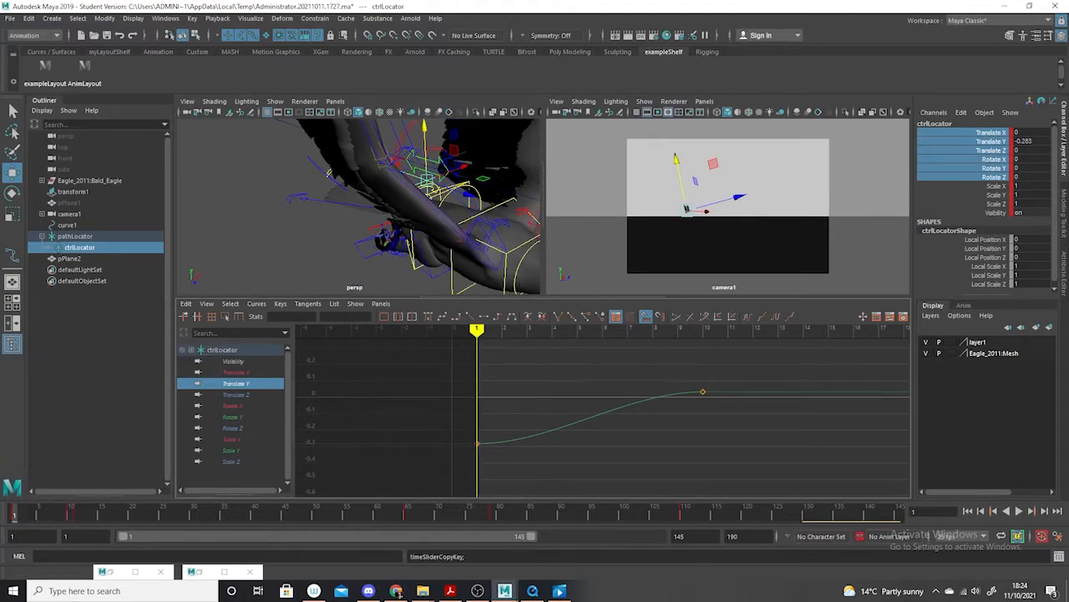
click(130, 519)
right_click(128, 519)
mouse_move(193, 350)
click(264, 359)
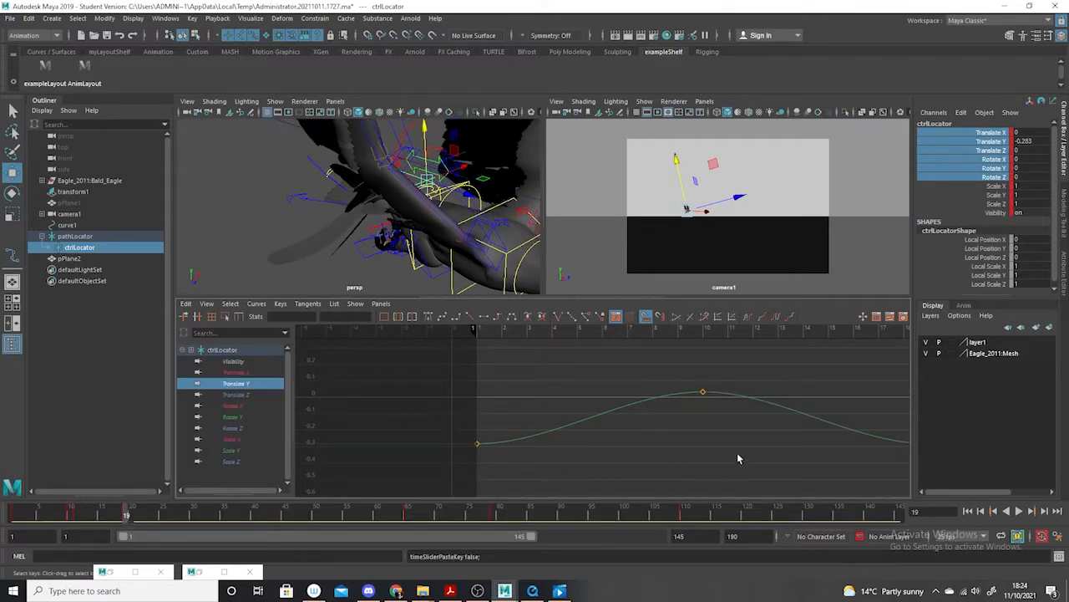
Apply a post-infinity cycle to ctrlLocator's Translate Y curve and scrub through the first 20 frames to check the bobbing
key(f)
click(776, 318)
scroll(456, 266, down, 5)
alt+drag(456, 266, 401, 217)
mouse_move(36, 514)
mouse_down()
mouse_move(349, 523)
mouse_move(132, 513)
mouse_up()
Maximize the camera1 view and play back the eagle's body movement while its path motion is muted
key(space)
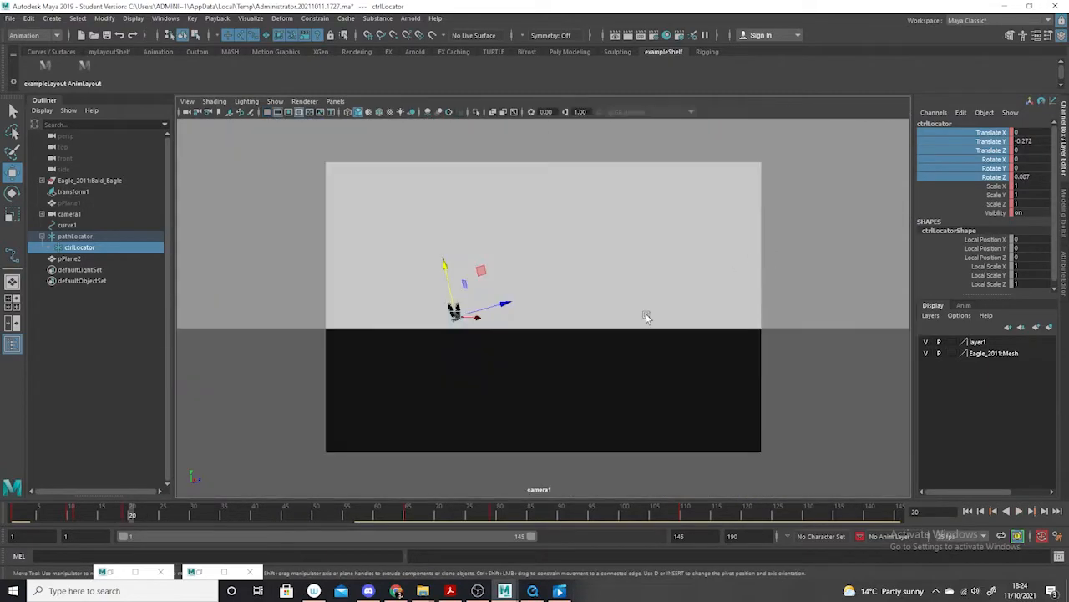
click(1018, 513)
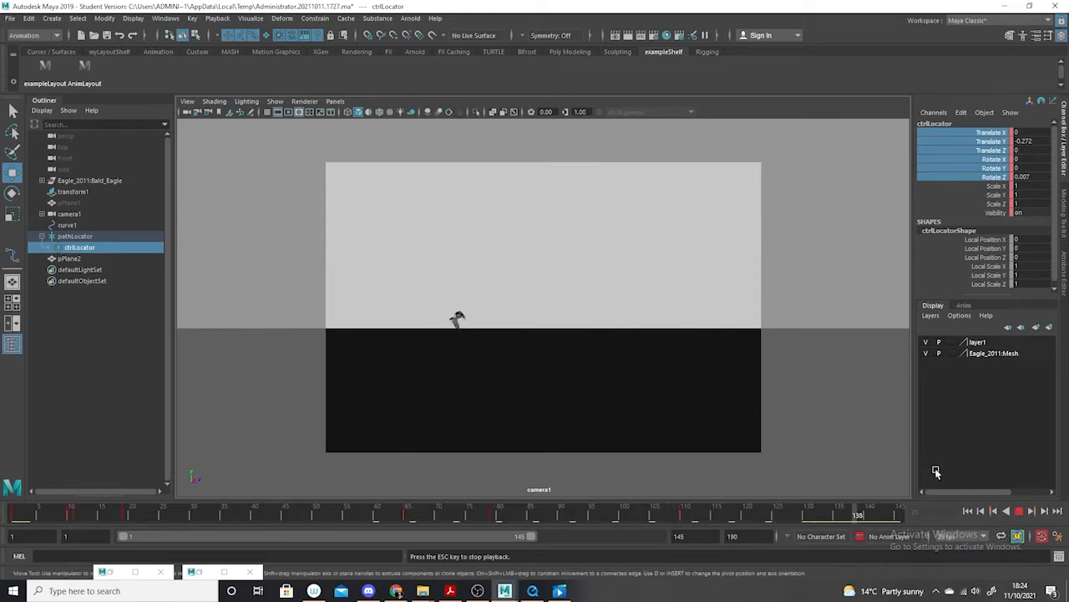
click(1020, 513)
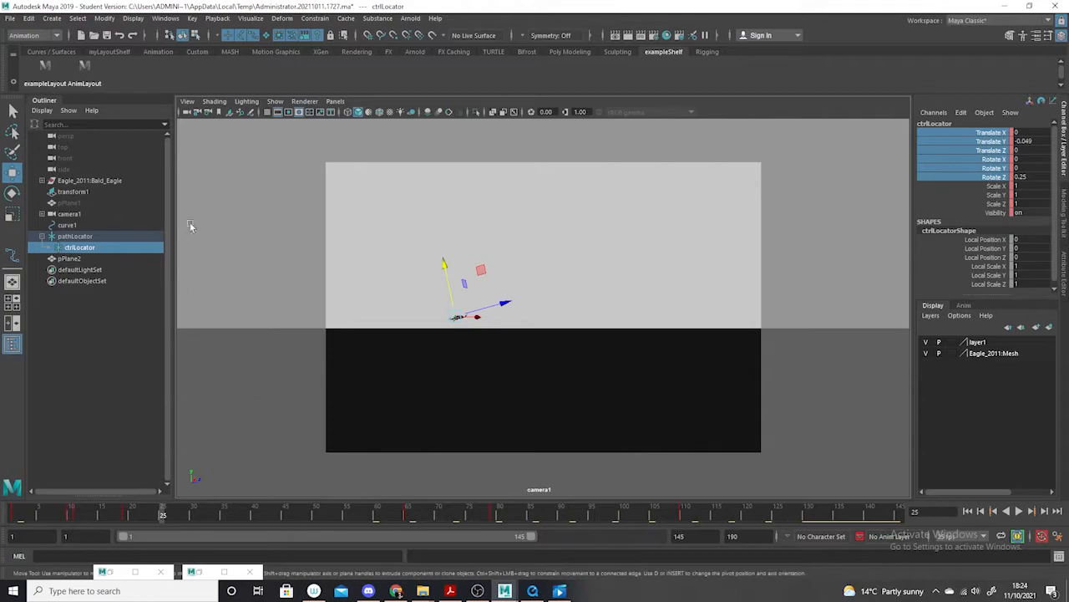
Unmute pathLocator's Translate and Rotate channels and return to the multi-panel layout
click(77, 236)
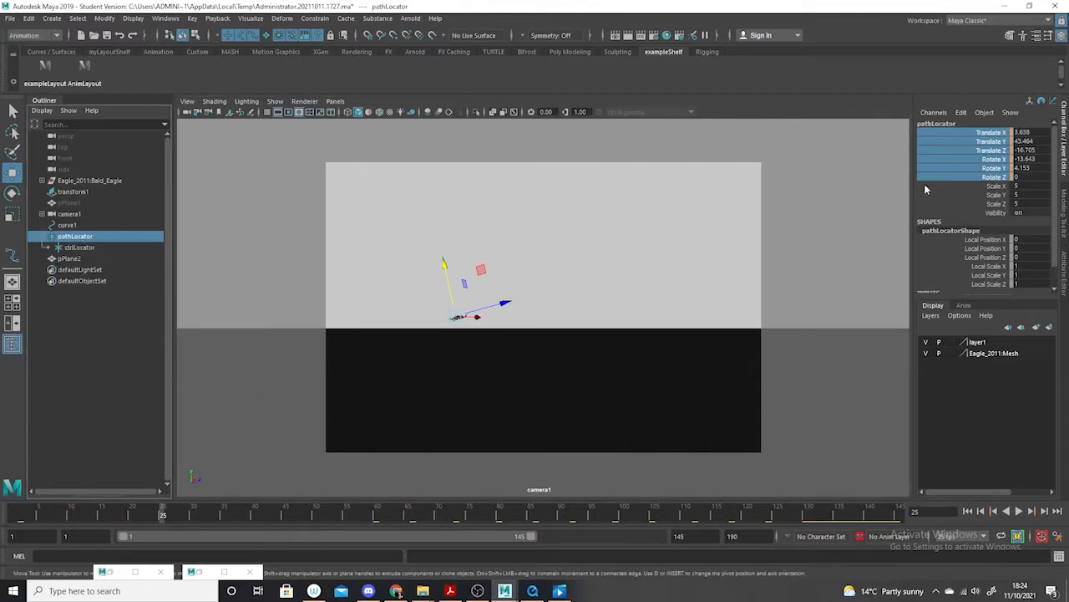
right_click(971, 160)
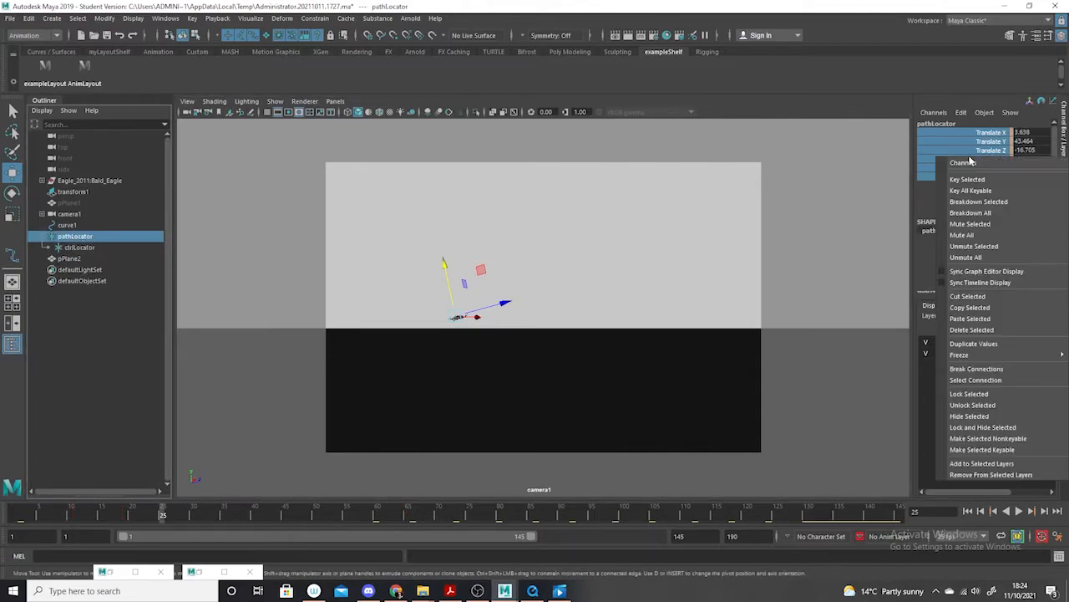
click(1003, 246)
key(space)
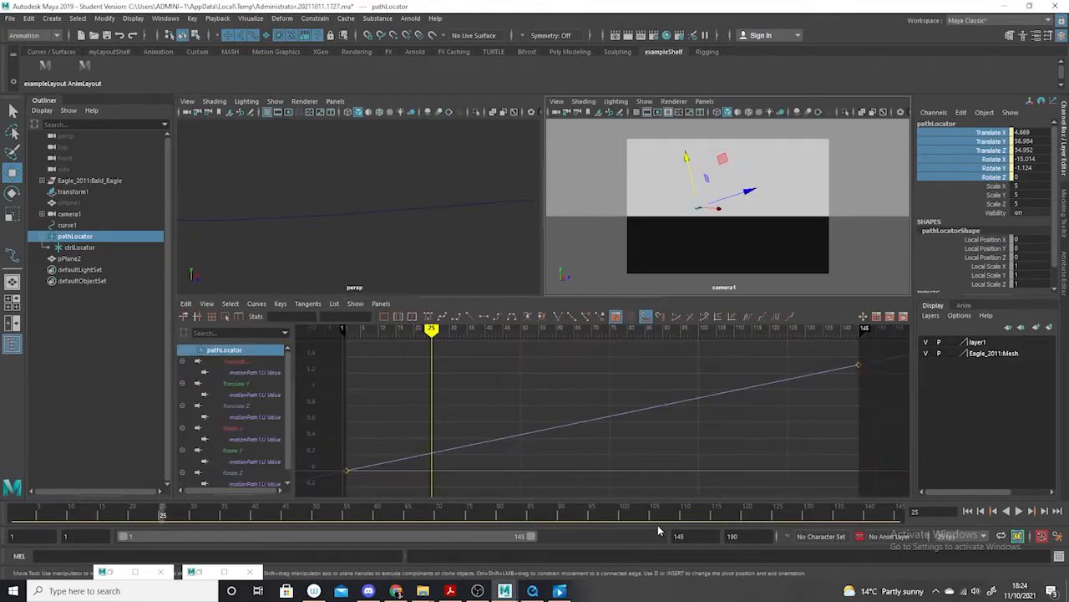
Play the eagle's complete flight along the path in the maximized camera1 view and stop playback
key(space)
click(1019, 510)
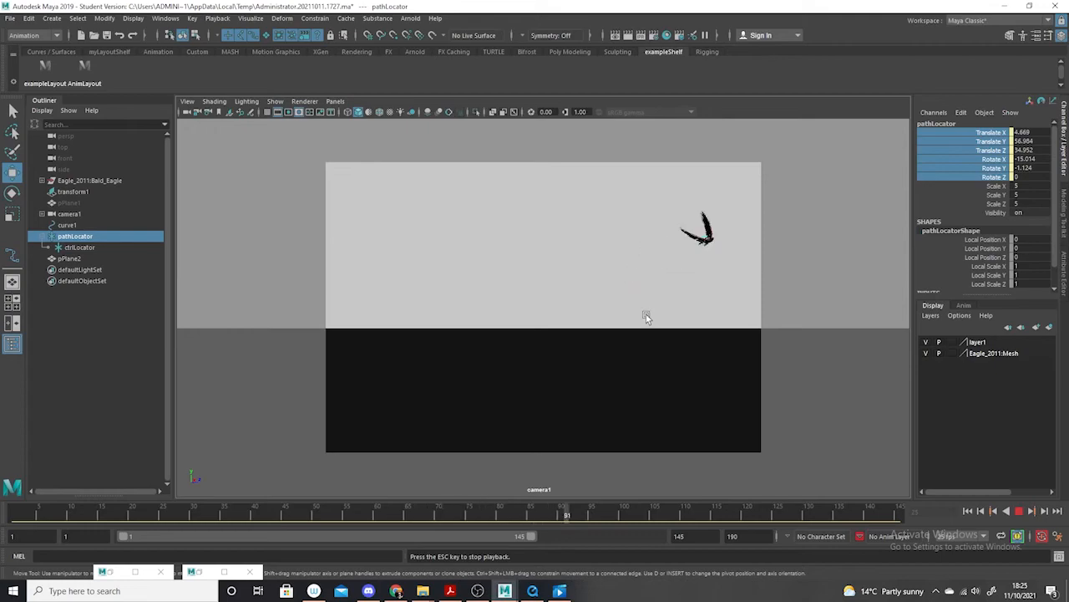
click(1020, 511)
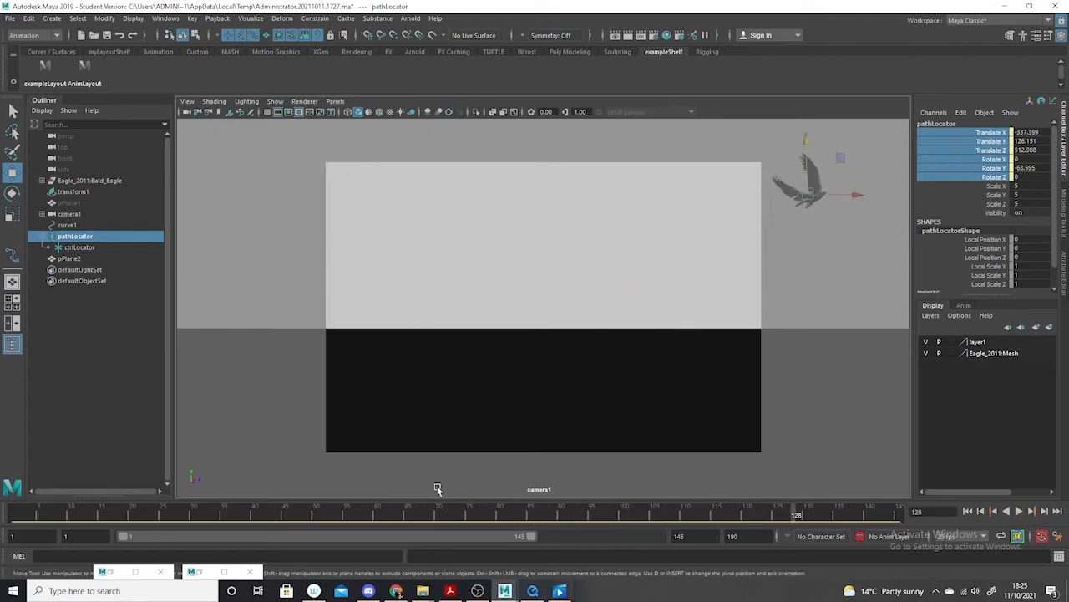